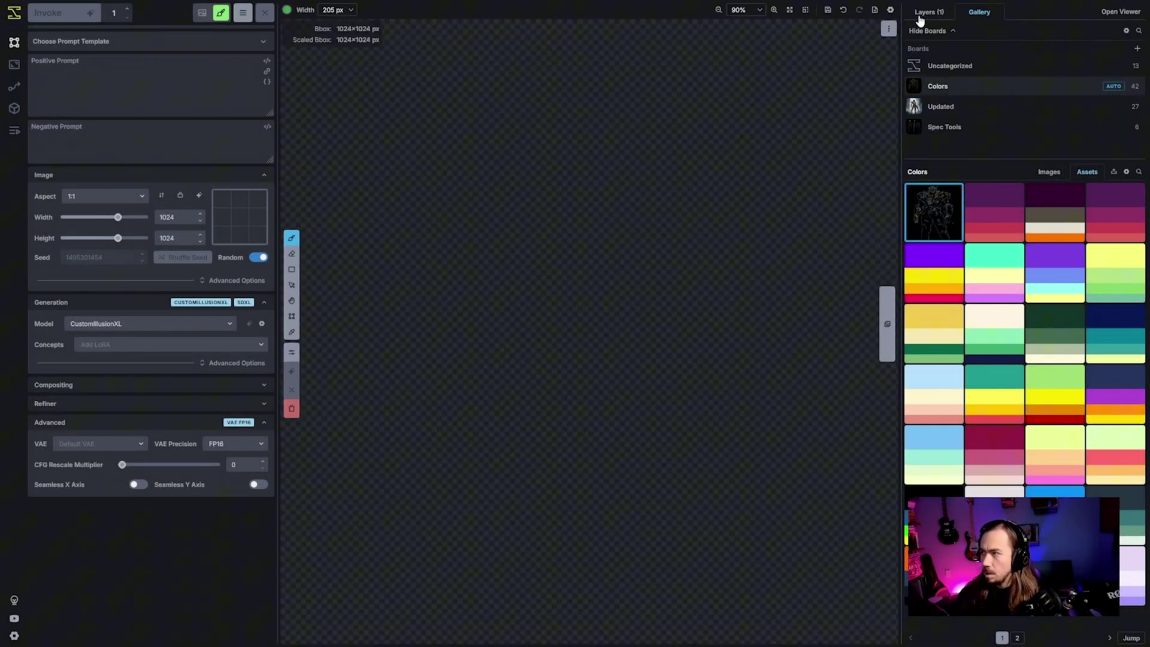
# - Assign the Contour Detection (scribble) model to the control layer holding the robot line art
pyautogui.click(929, 12)
pyautogui.scroll(-8, 841, 203)
pyautogui.scroll(7, 556, 248)
pyautogui.press('space')
pyautogui.moveTo(556, 248); pyautogui.dragTo(683, 286)
pyautogui.moveTo(568, 282); pyautogui.dragTo(630, 297)
pyautogui.scroll(1, 630, 297)
pyautogui.press('b')
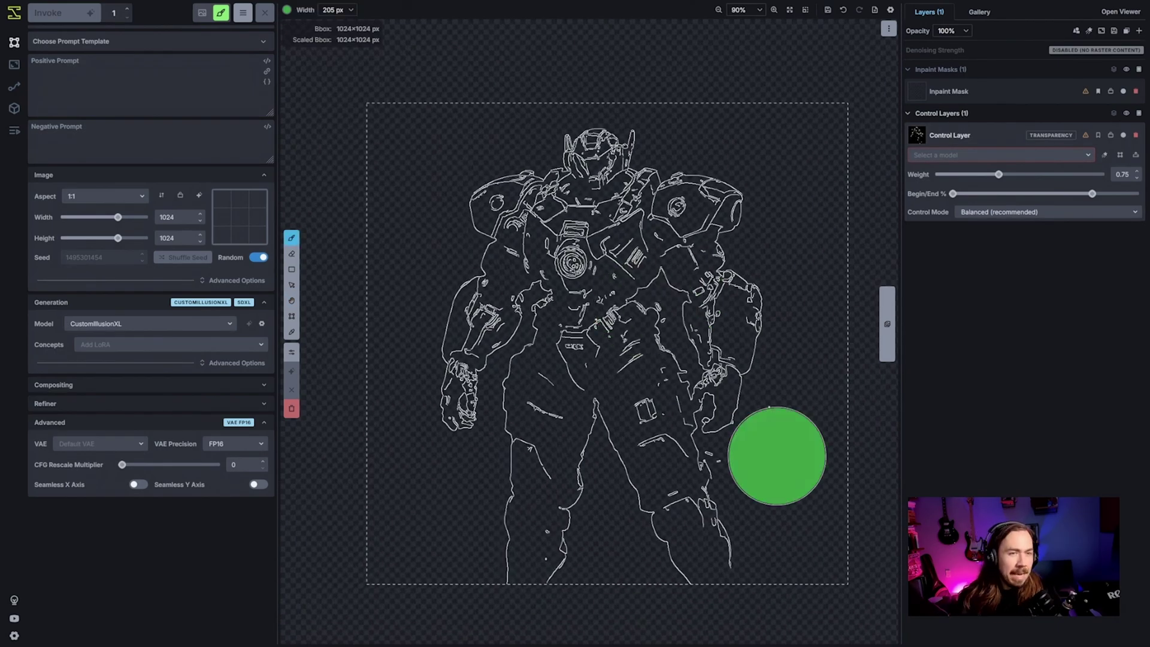
pyautogui.click(777, 456)
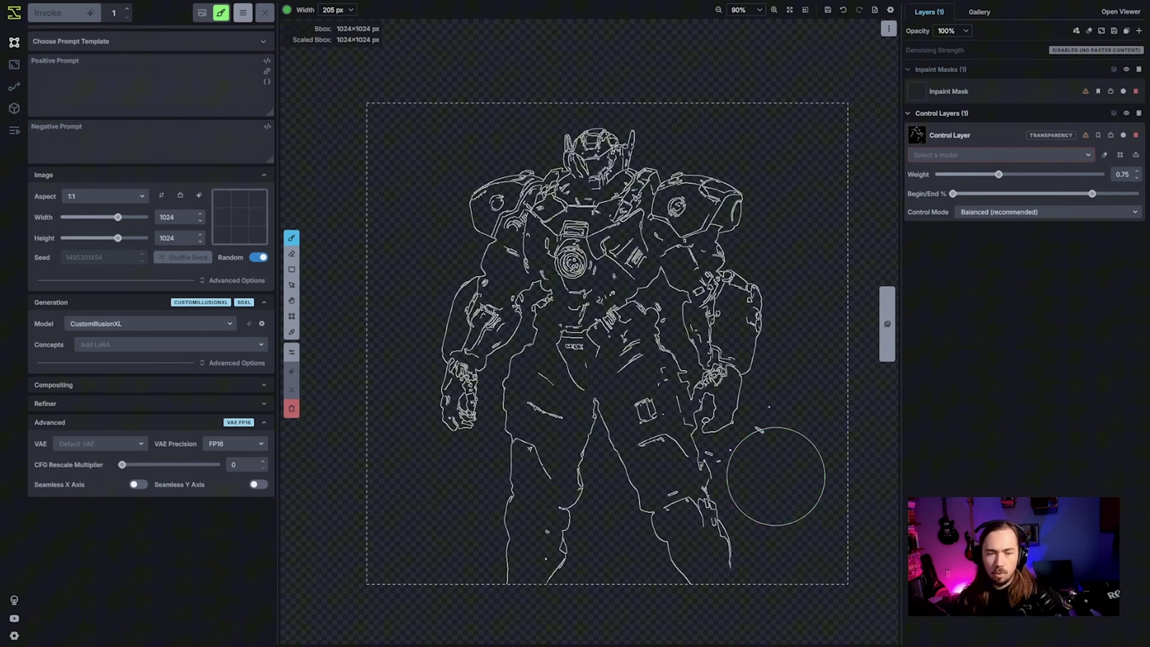
pyautogui.click(1001, 155)
pyautogui.click(1006, 190)
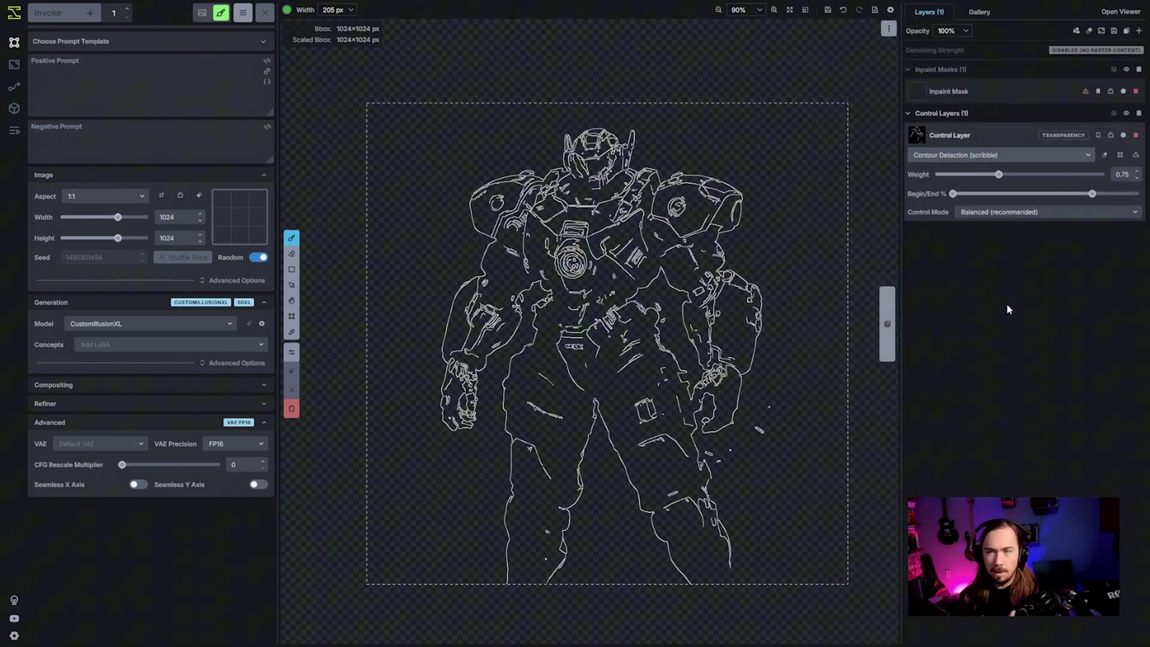
# - Turn off the random seed and apply the Concept Artwork (Illusion) prompt template
pyautogui.click(258, 257)
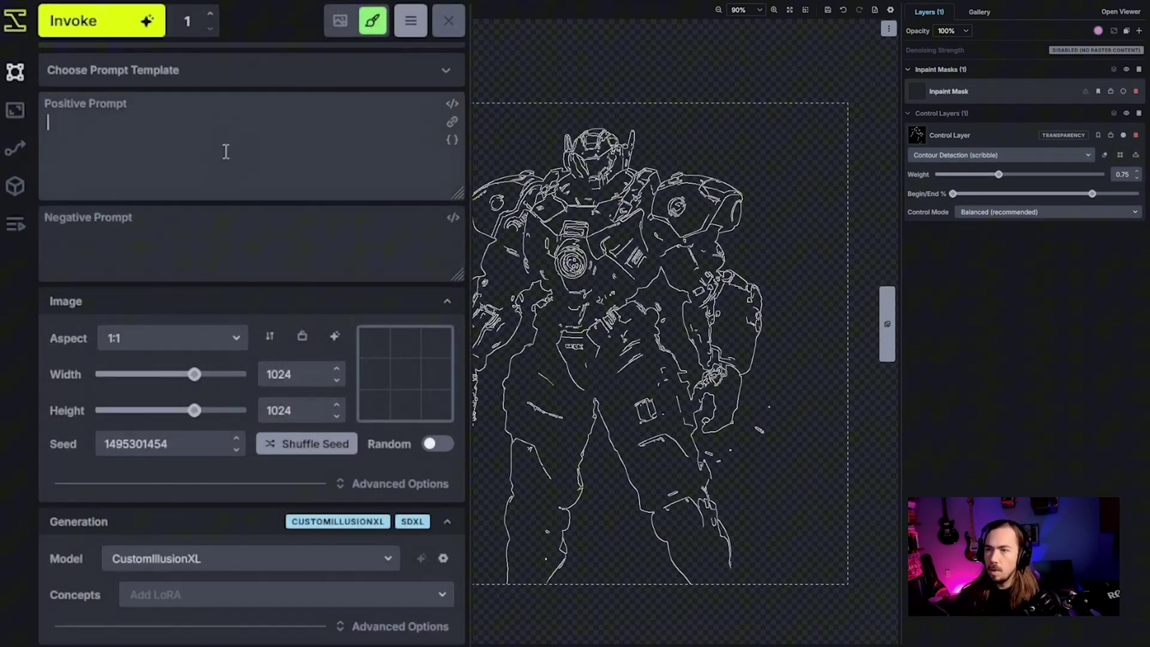
pyautogui.click(124, 47)
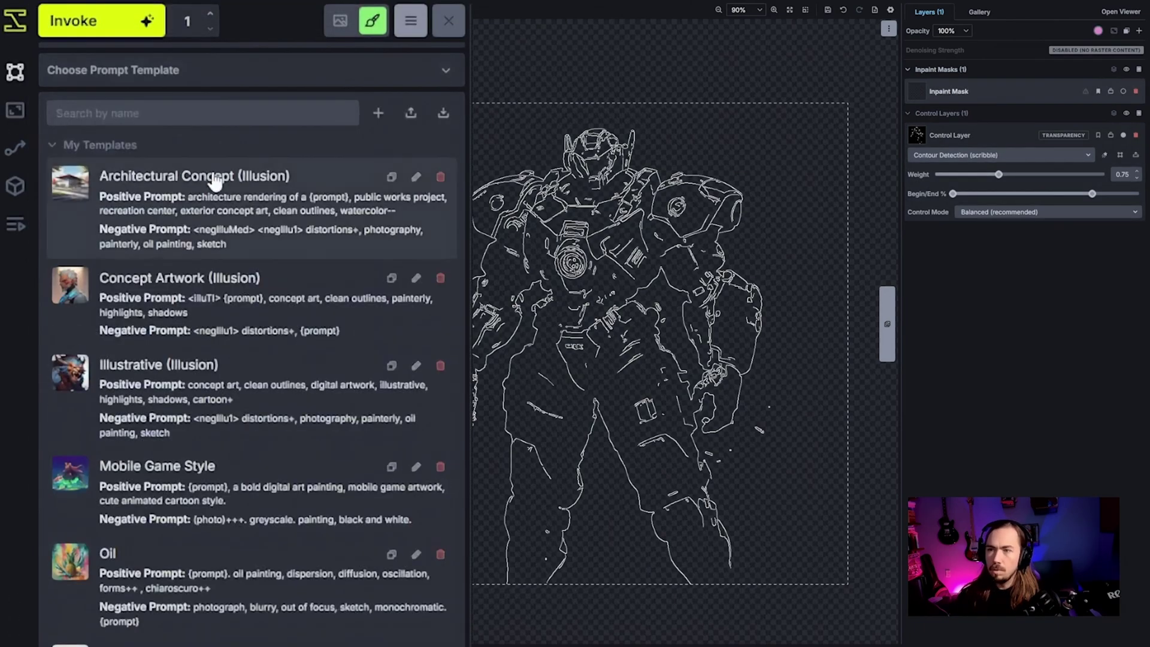
pyautogui.click(250, 313)
# - Enter the positive prompt "robot guardian, defender of the universe, metal armor and cool plasma core. painterly style, digital concept art, the pinnacle of artistry."
pyautogui.write('robot guardi')
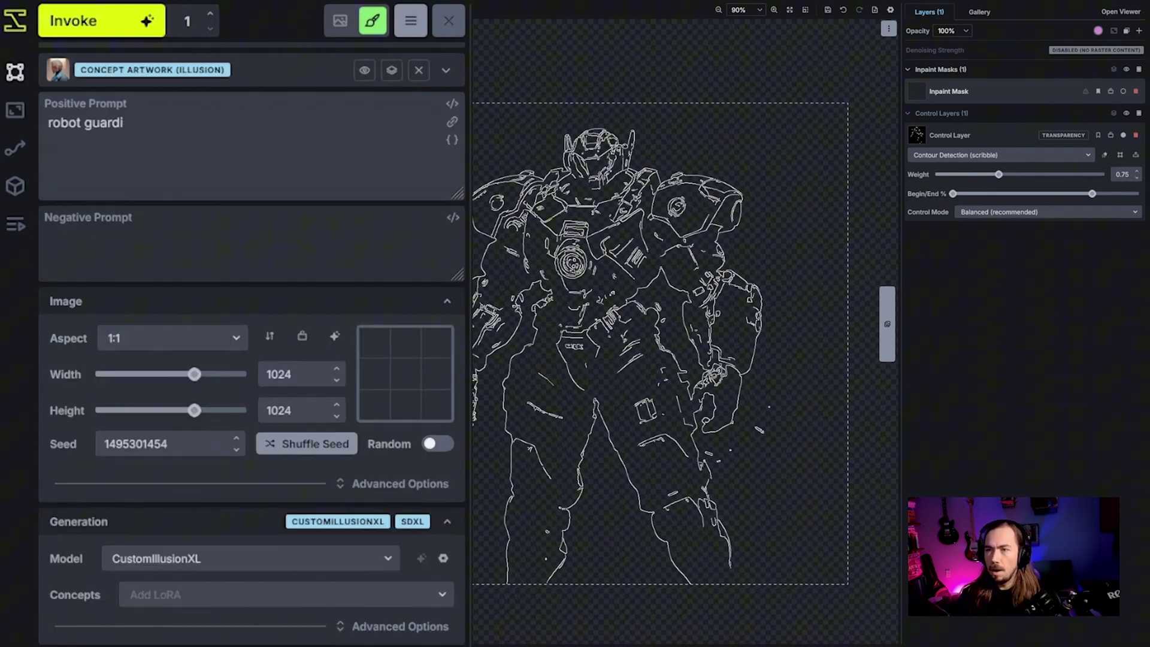
pyautogui.write('an, defren')
pyautogui.press('BackSpace')
pyautogui.press('BackSpace')
pyautogui.press('BackSpace')
pyautogui.write('ender of the universe, metal armor and cool')
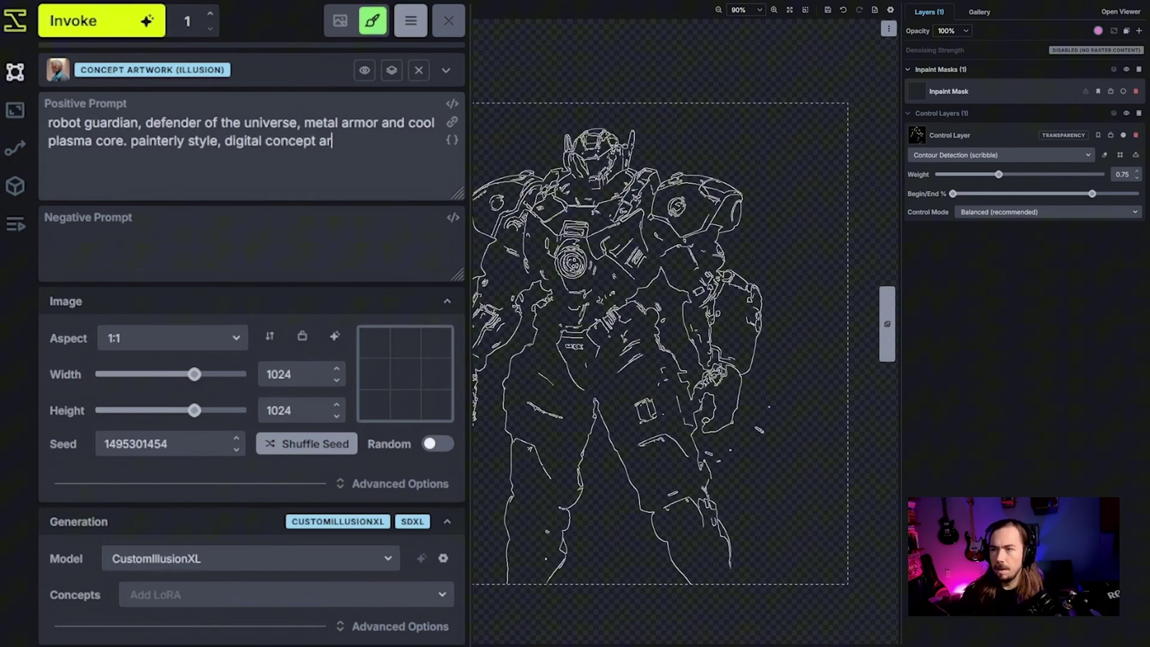
pyautogui.write('cle of artistry.')
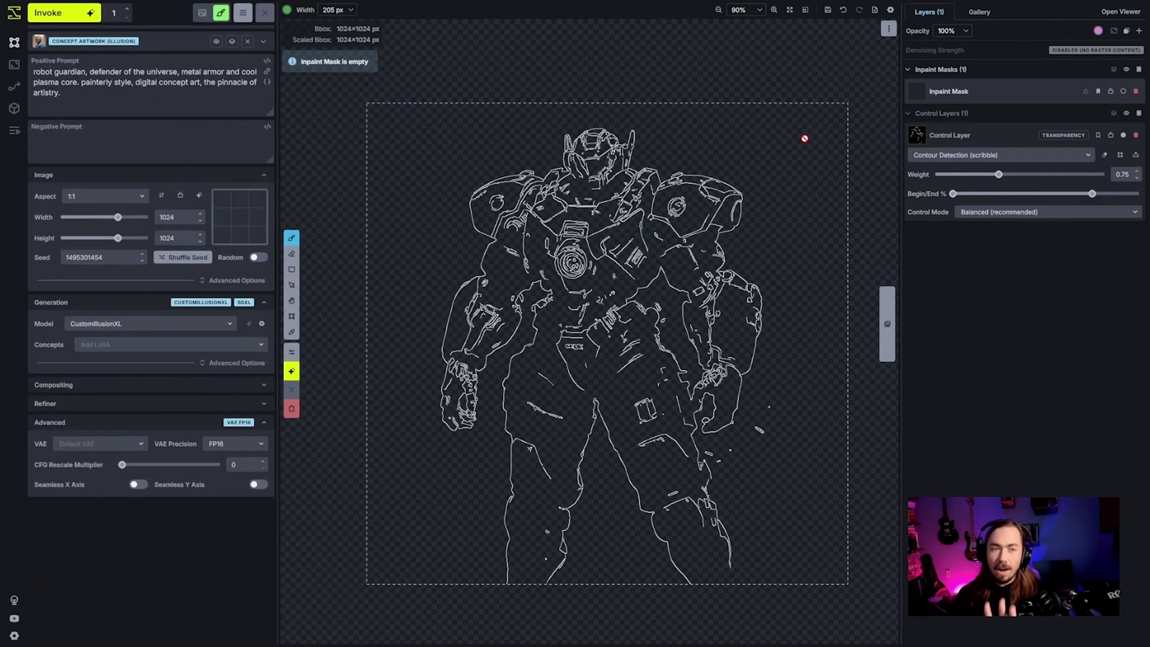
# - Generate a test image from the prompt and line art, and discard the result
pyautogui.click(95, 31)
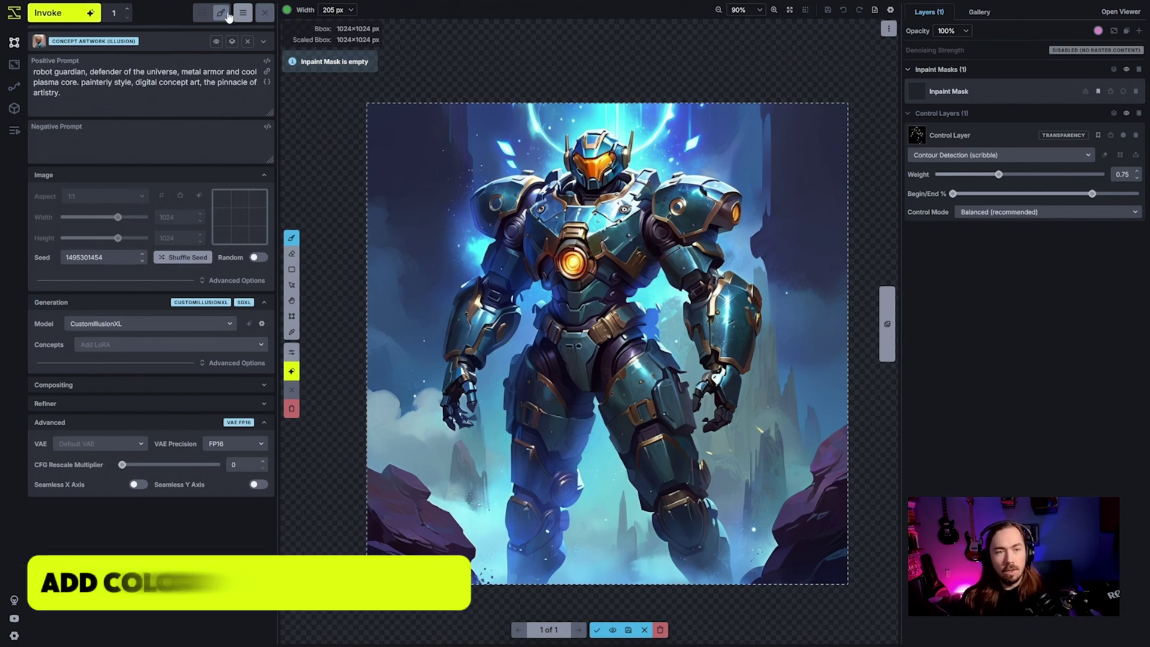
pyautogui.click(662, 631)
# - Add a raster layer and draw a white rectangle on it covering the bounding box
pyautogui.click(1140, 31)
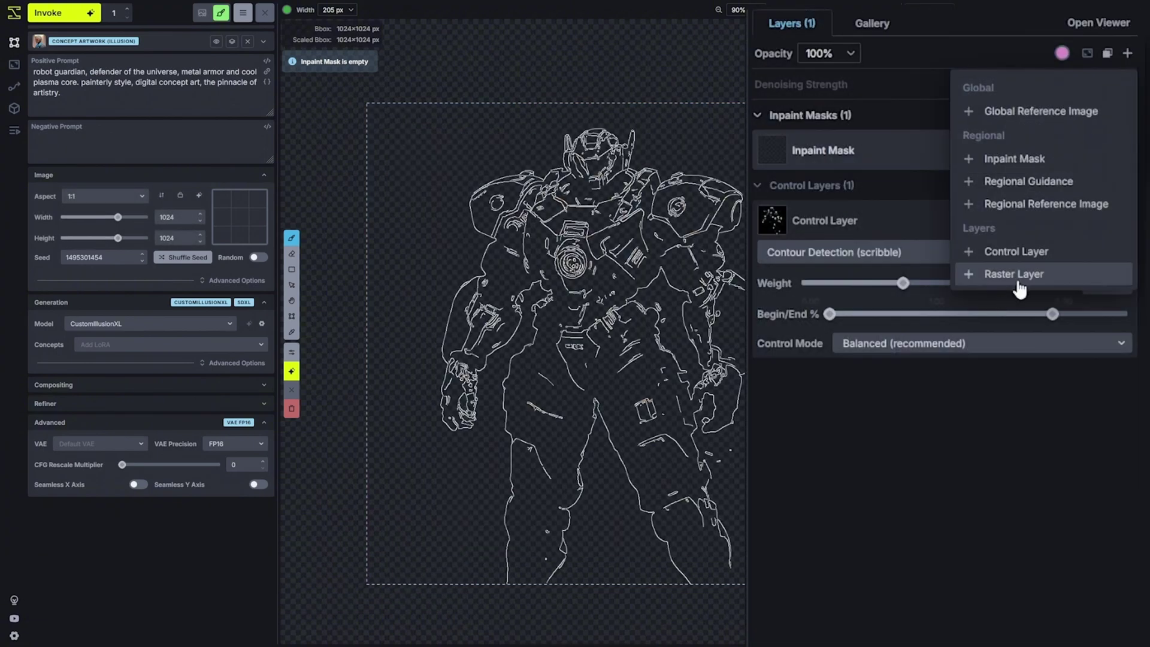
pyautogui.click(1008, 273)
pyautogui.click(292, 270)
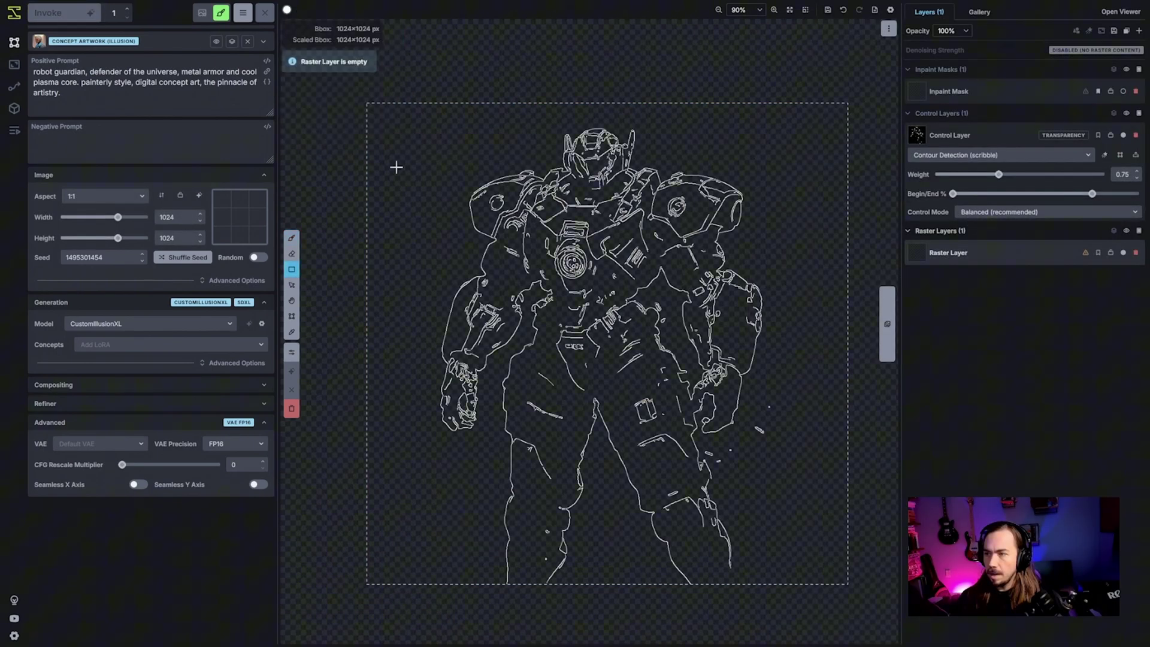
pyautogui.moveTo(358, 85); pyautogui.dragTo(847, 597)
# - Lower the raster layer's opacity to 10% and activate the Brush tool
pyautogui.click(841, 50)
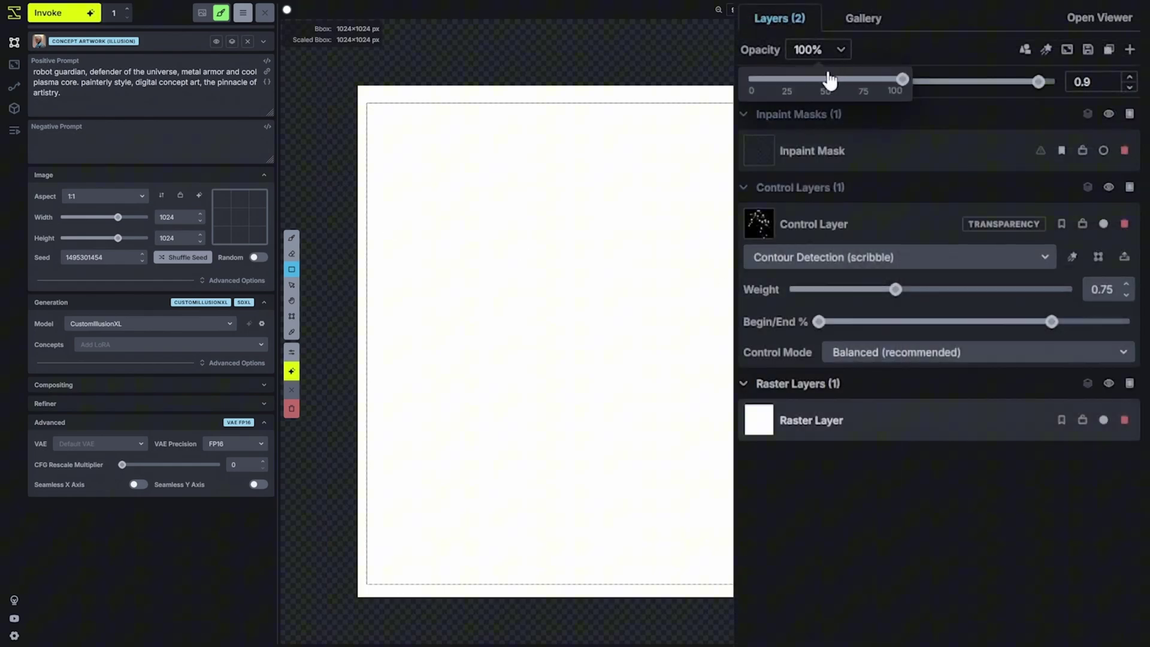
pyautogui.moveTo(829, 79)
pyautogui.mouseDown()
pyautogui.moveTo(762, 81)
pyautogui.moveTo(921, 53)
pyautogui.mouseUp()
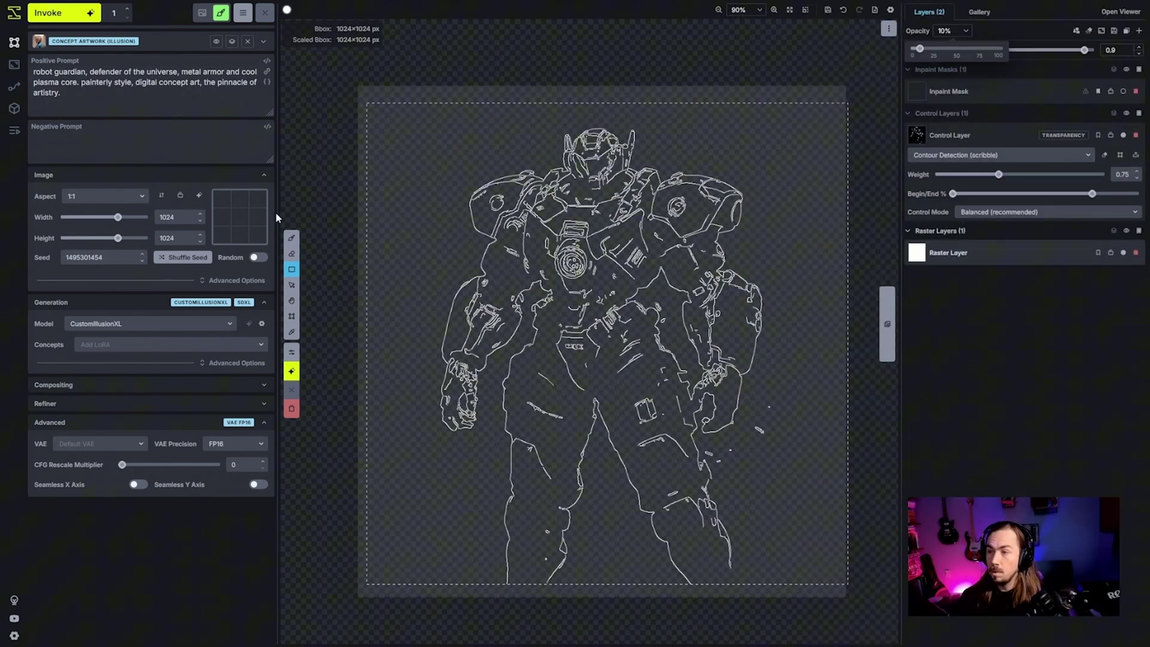
pyautogui.click(291, 238)
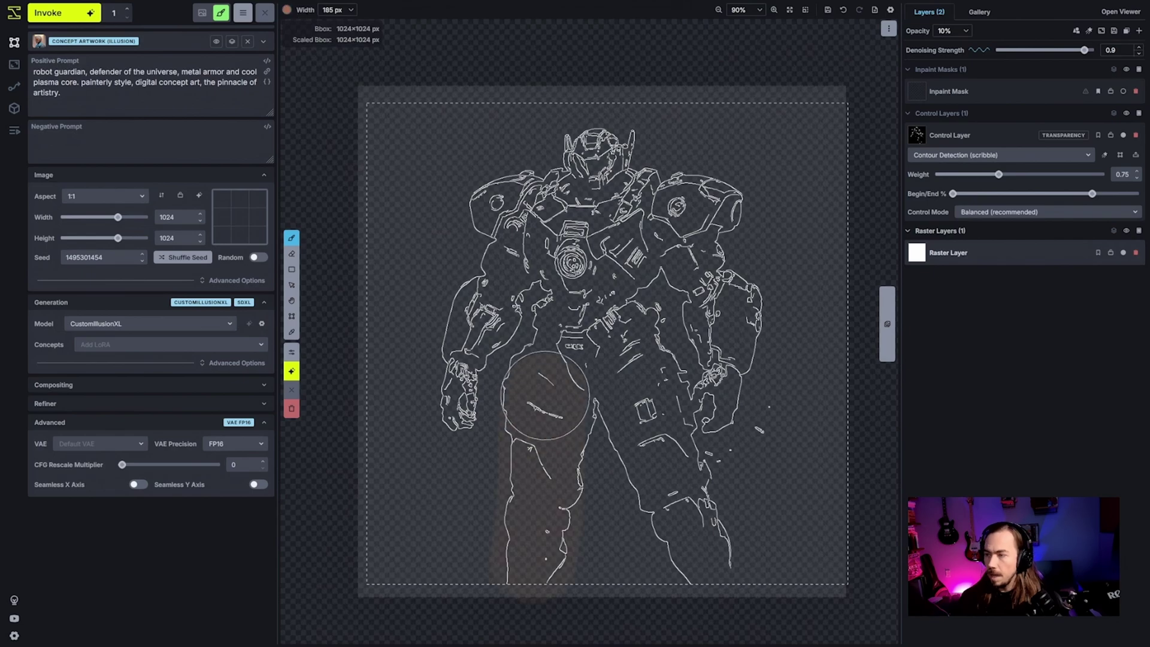
# - Paint brown over the robot's torso, legs and the arm on the image's left side, reducing the brush size for the arm
pyautogui.moveTo(544, 395)
pyautogui.mouseDown()
pyautogui.moveTo(573, 341)
pyautogui.moveTo(579, 248)
pyautogui.moveTo(560, 229)
pyautogui.moveTo(525, 231)
pyautogui.mouseUp()
pyautogui.press('[')
pyautogui.press('[')
pyautogui.press('[')
pyautogui.press('[')
pyautogui.press('[')
pyautogui.moveTo(469, 353); pyautogui.dragTo(457, 403)
pyautogui.scroll(4, 584, 204)
pyautogui.moveTo(584, 205)
pyautogui.mouseDown()
pyautogui.moveTo(596, 161)
pyautogui.moveTo(624, 252)
pyautogui.moveTo(644, 397)
pyautogui.moveTo(696, 529)
pyautogui.moveTo(674, 539)
pyautogui.mouseUp()
# - Paint the arm and shoulder on the image's right side in the same brown with a 118 px brush
pyautogui.press('[')
pyautogui.press('[')
pyautogui.press('[')
pyautogui.press('[')
pyautogui.press('[')
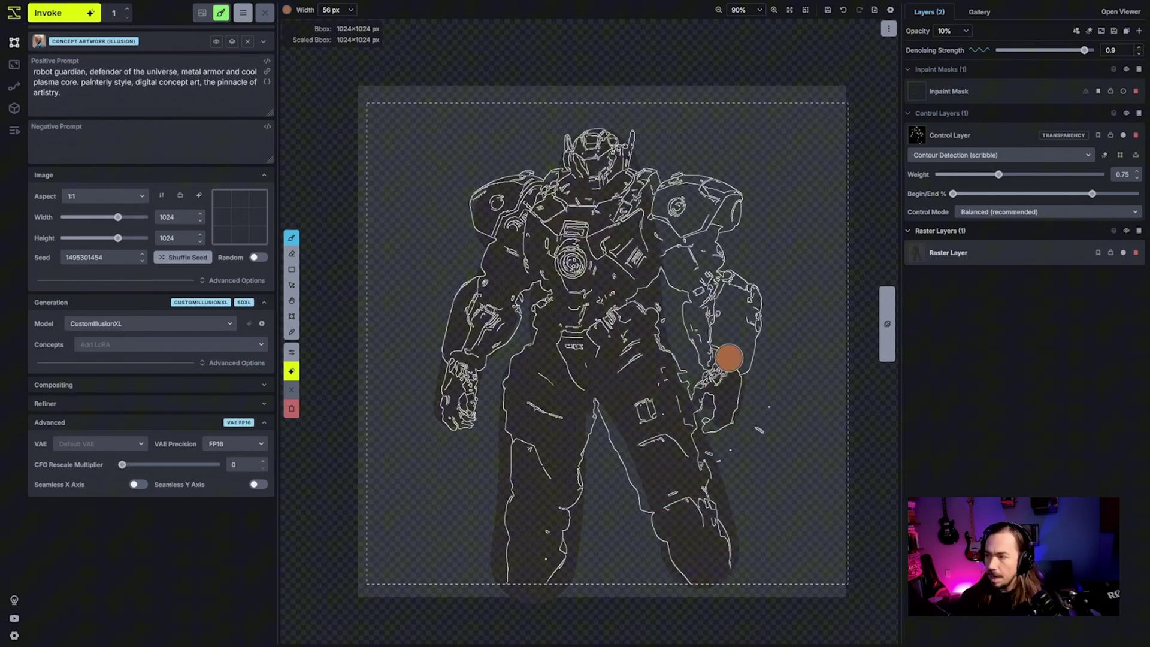
pyautogui.press(']')
pyautogui.press(']')
pyautogui.press(']')
pyautogui.moveTo(727, 357)
pyautogui.mouseDown()
pyautogui.moveTo(676, 207)
pyautogui.moveTo(659, 210)
pyautogui.moveTo(713, 216)
pyautogui.mouseUp()
pyautogui.click(652, 304)
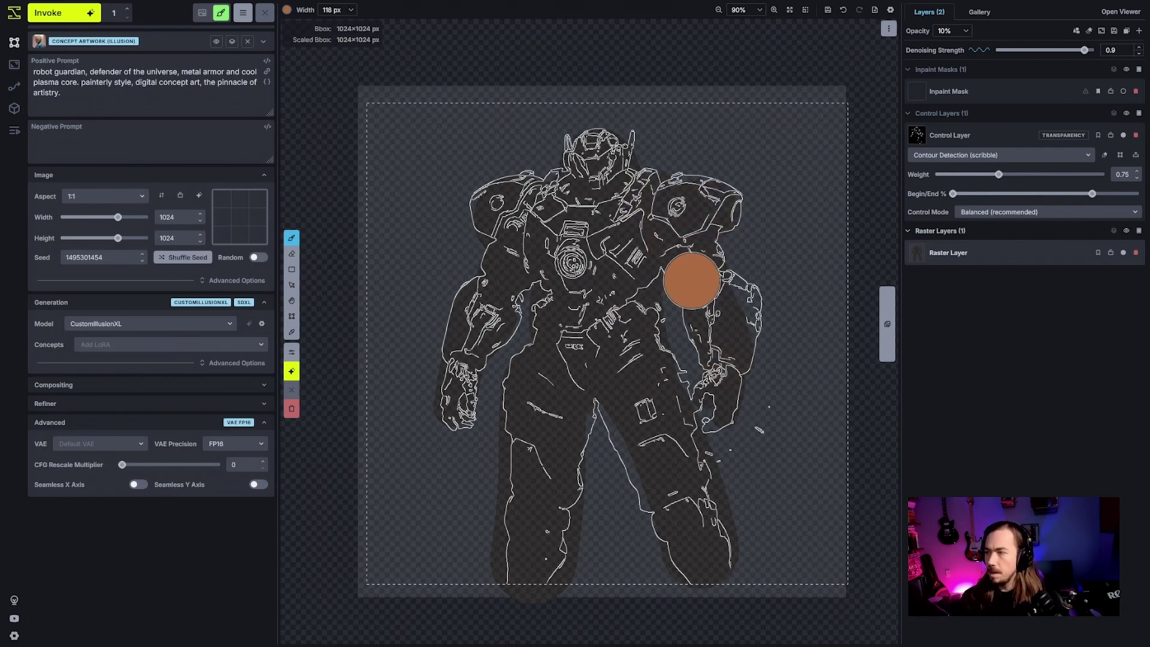
pyautogui.click(686, 241)
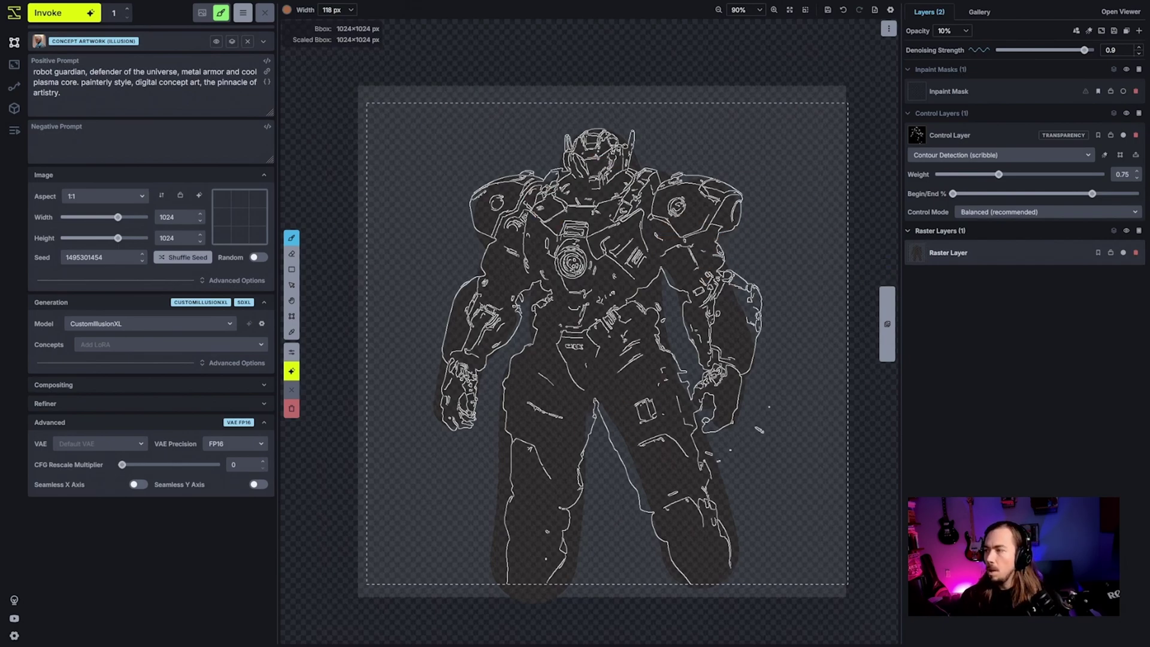
# - Raise the raster layer's opacity to 57% and paint the chest core bright green (RGB 10, 237, 0)
pyautogui.click(855, 50)
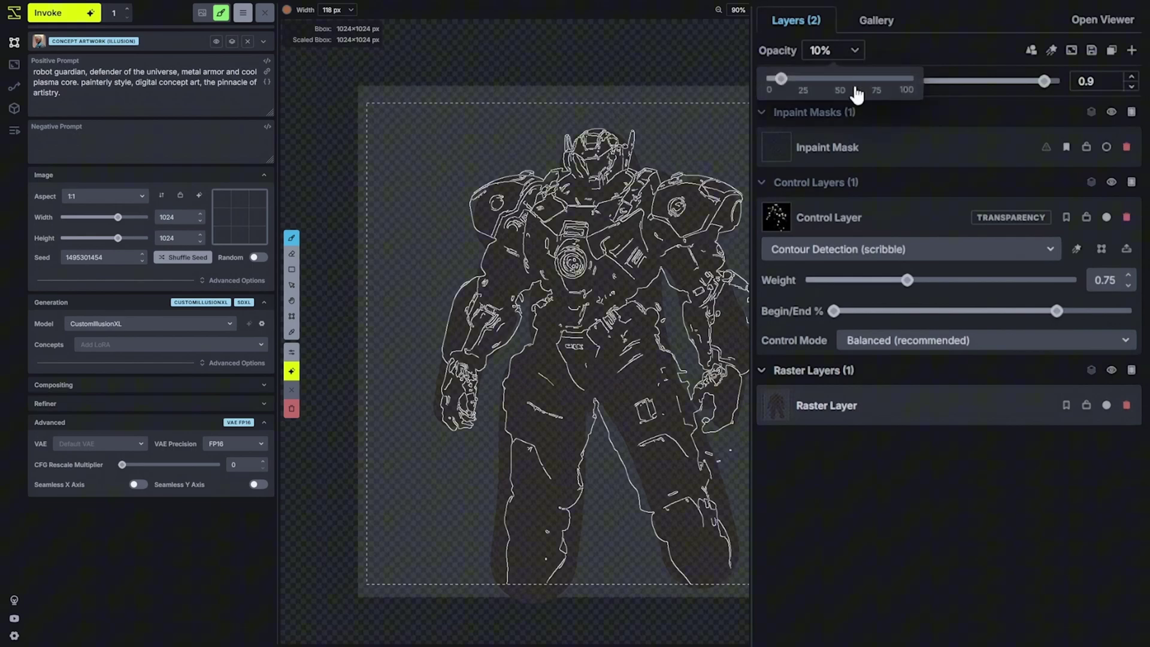
pyautogui.moveTo(838, 78); pyautogui.dragTo(848, 78)
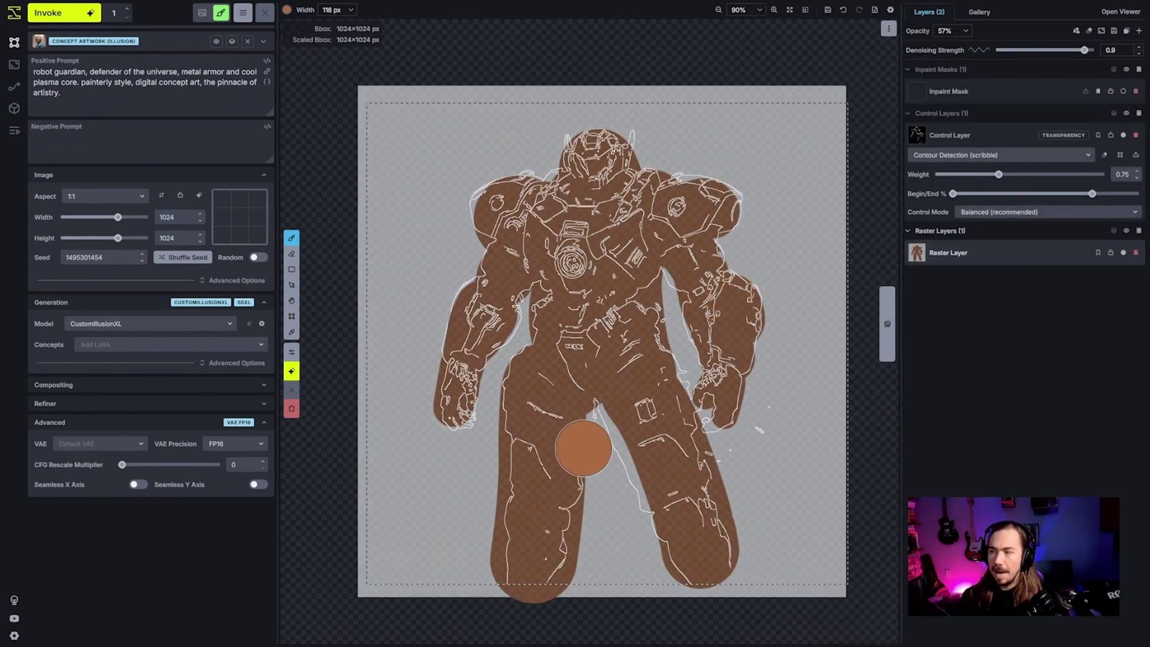
pyautogui.click(288, 10)
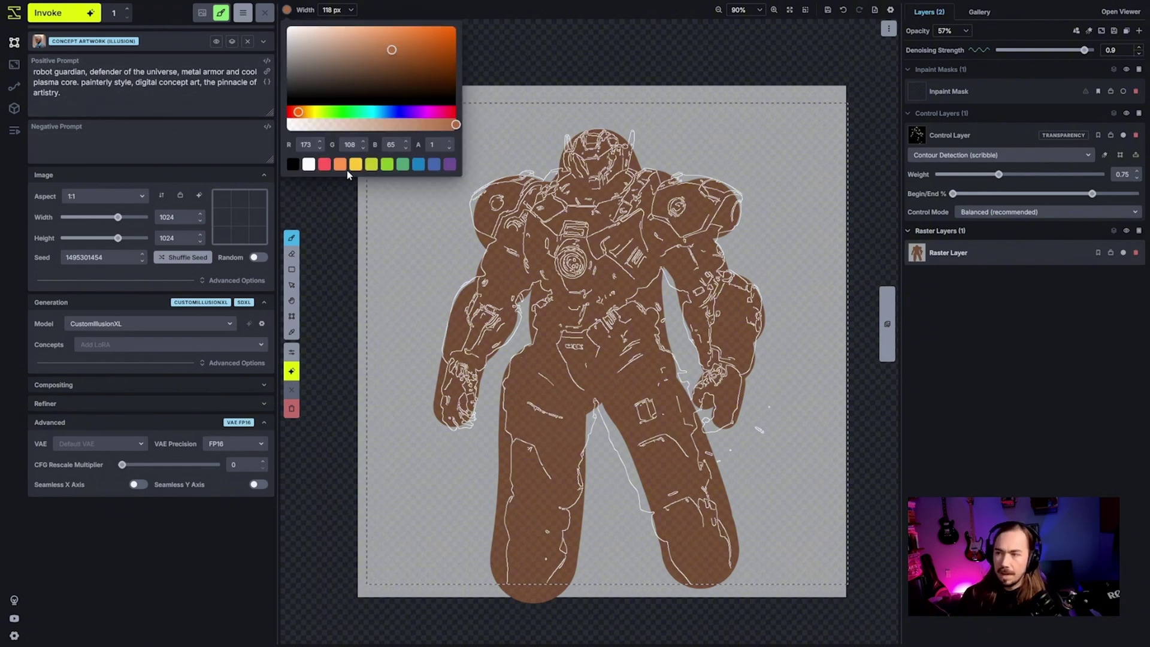
pyautogui.moveTo(377, 112); pyautogui.dragTo(383, 113)
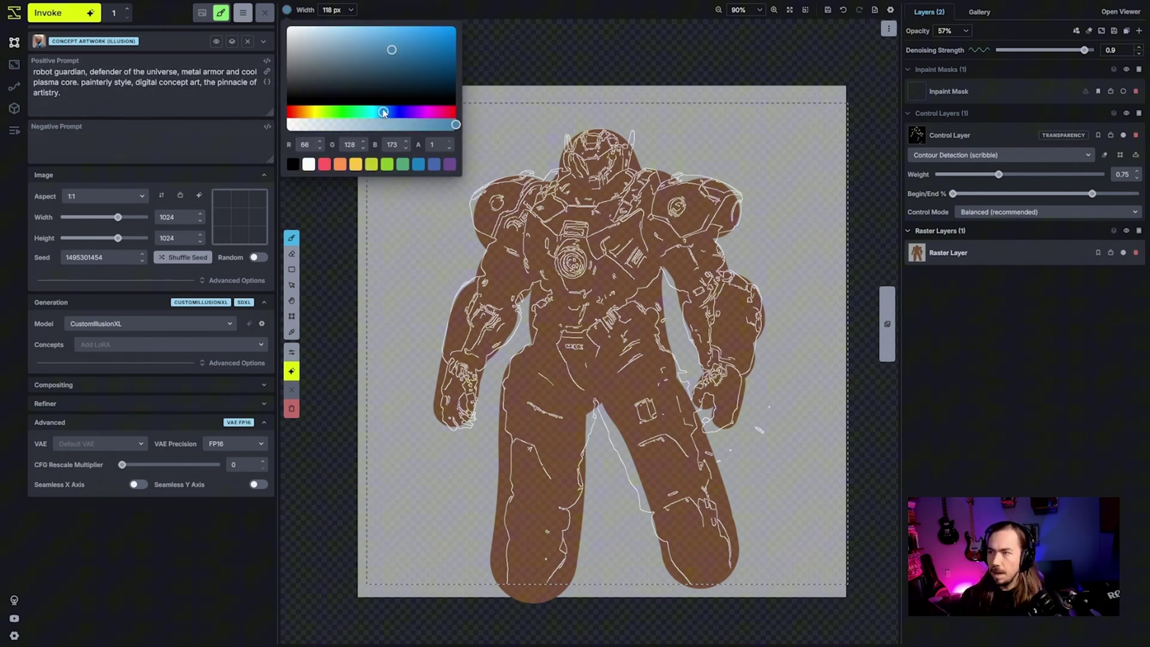
pyautogui.moveTo(392, 50); pyautogui.dragTo(489, 31)
pyautogui.click(342, 113)
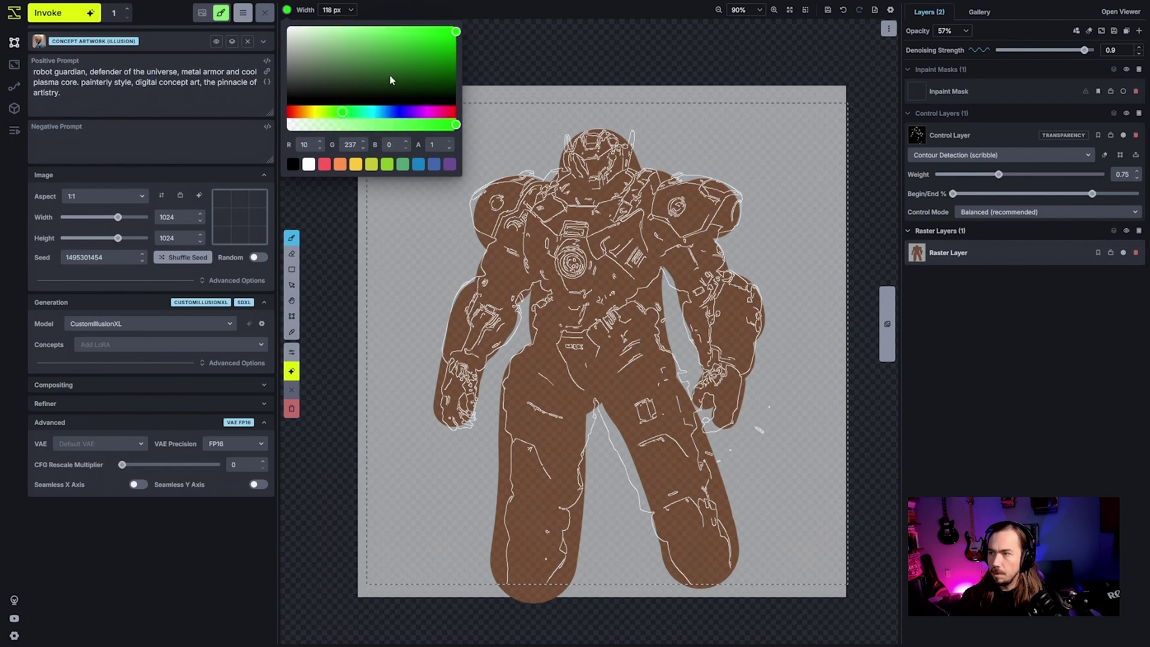
pyautogui.scroll(2, 567, 276)
pyautogui.click(573, 261)
# - Paint the robot's visor and both round shoulder lights in a more transparent green with a 31 px brush
pyautogui.scroll(4, 615, 311)
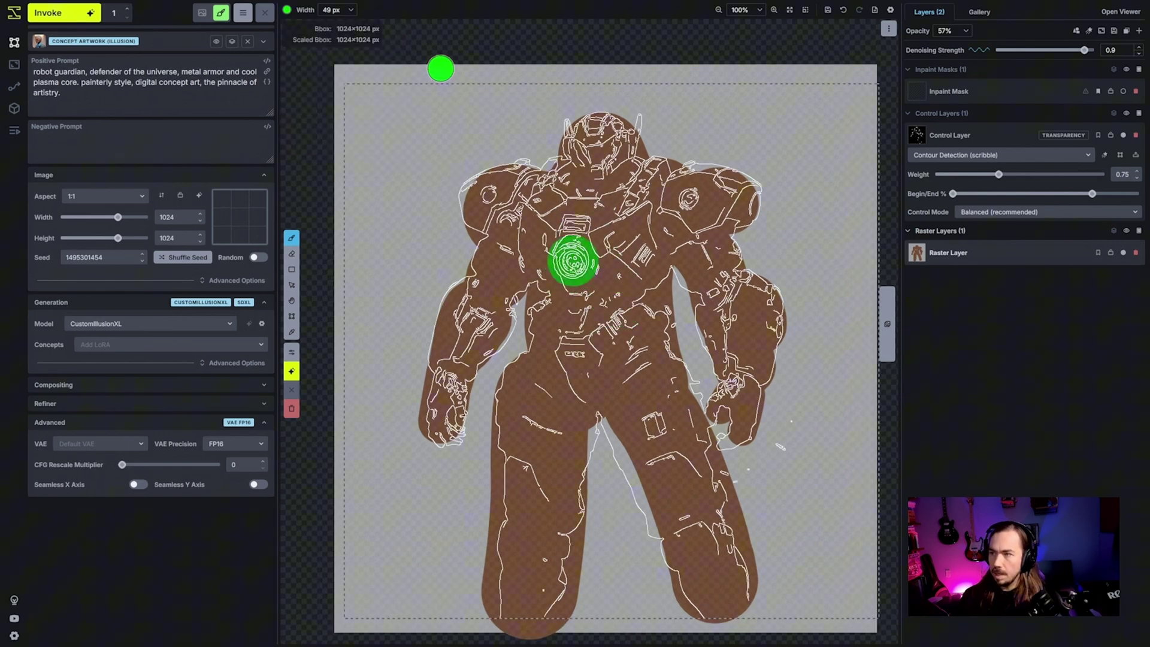
pyautogui.click(287, 10)
pyautogui.click(387, 126)
pyautogui.scroll(5, 589, 154)
pyautogui.moveTo(580, 148); pyautogui.dragTo(590, 157)
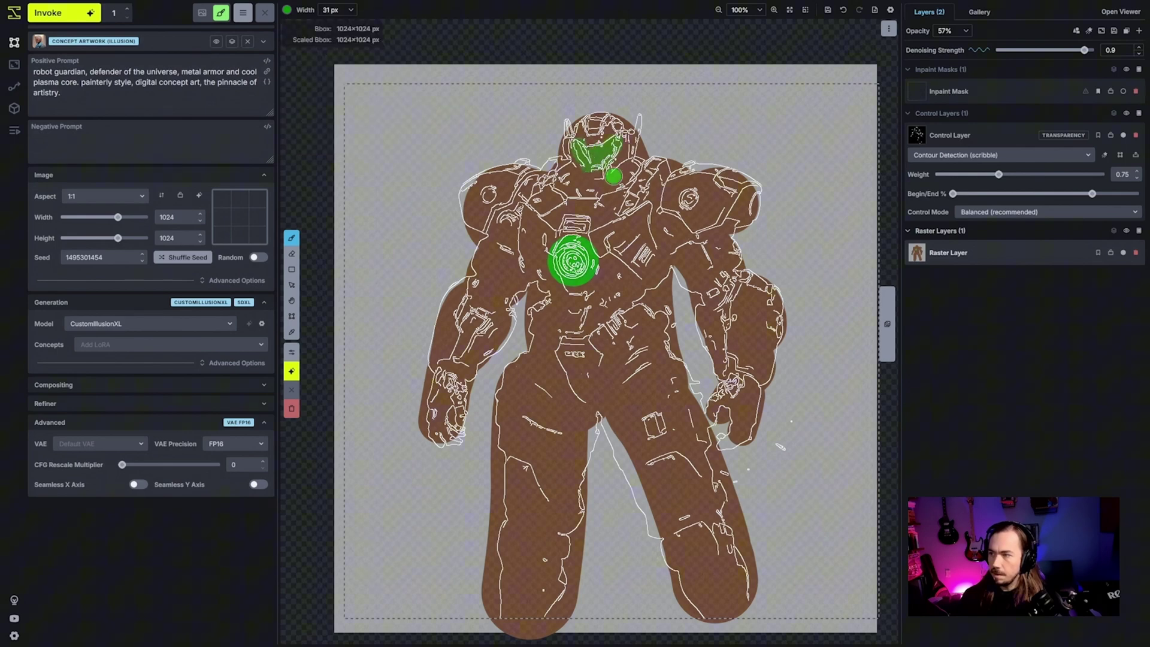
pyautogui.click(688, 198)
pyautogui.click(488, 195)
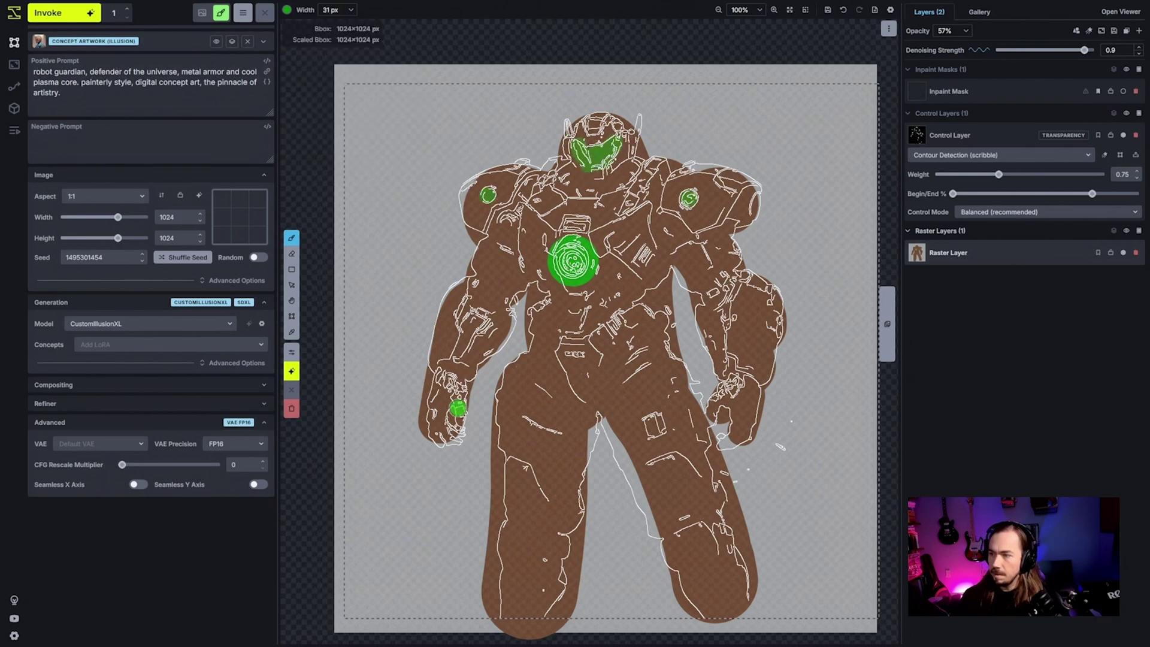
# - Paint green strips along both of the robot's forearms with a 25 px brush
pyautogui.press('[')
pyautogui.moveTo(457, 358); pyautogui.dragTo(482, 311)
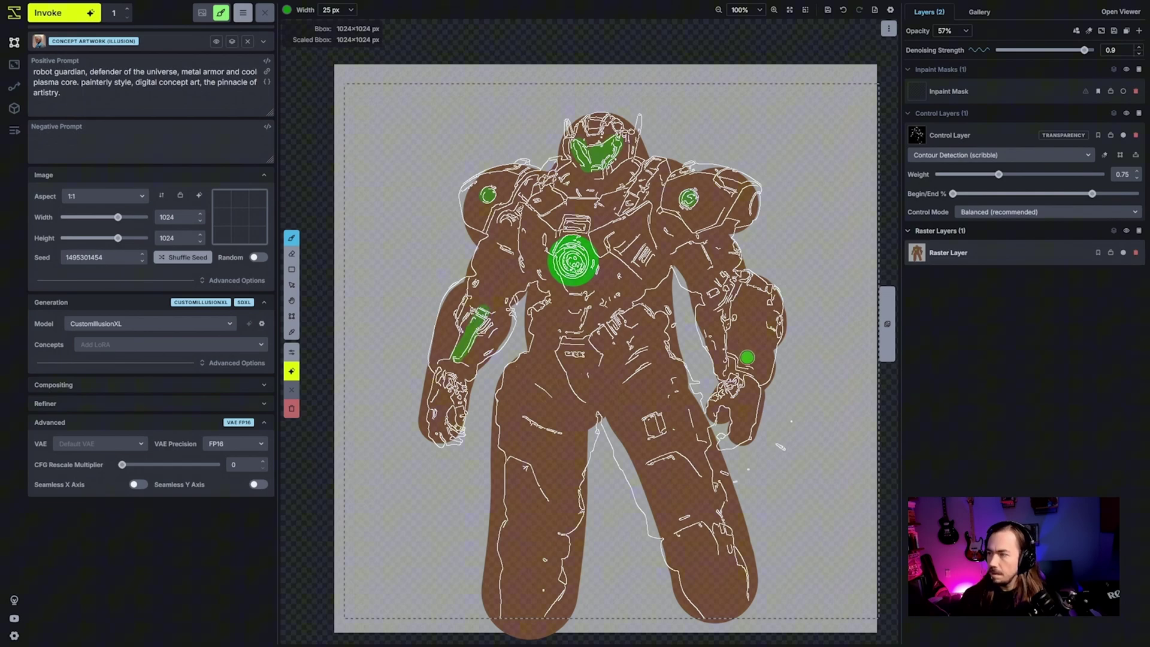
pyautogui.moveTo(747, 358); pyautogui.dragTo(735, 292)
pyautogui.scroll(-2, 738, 384)
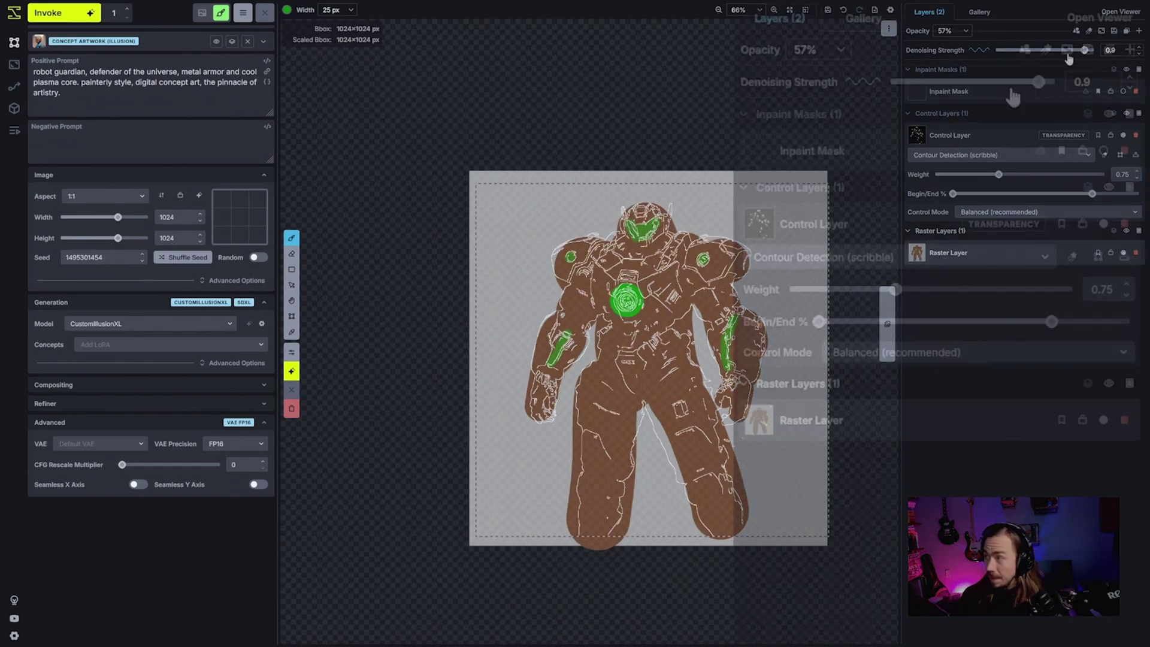
# - Set the raster layer's opacity to 100% and generate an image with denoising strength 0.8
pyautogui.moveTo(1084, 50)
pyautogui.mouseDown()
pyautogui.moveTo(1055, 50)
pyautogui.moveTo(1064, 50)
pyautogui.mouseUp()
pyautogui.moveTo(1006, 90)
pyautogui.mouseDown()
pyautogui.moveTo(1031, 91)
pyautogui.moveTo(1021, 83)
pyautogui.mouseUp()
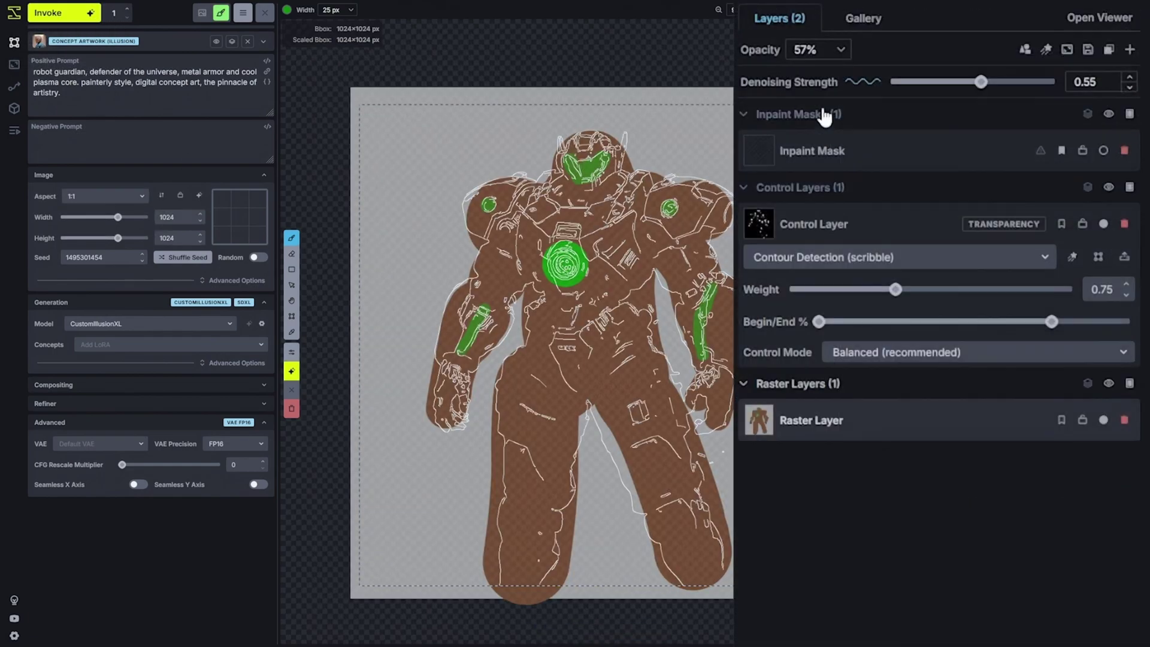
pyautogui.click(965, 30)
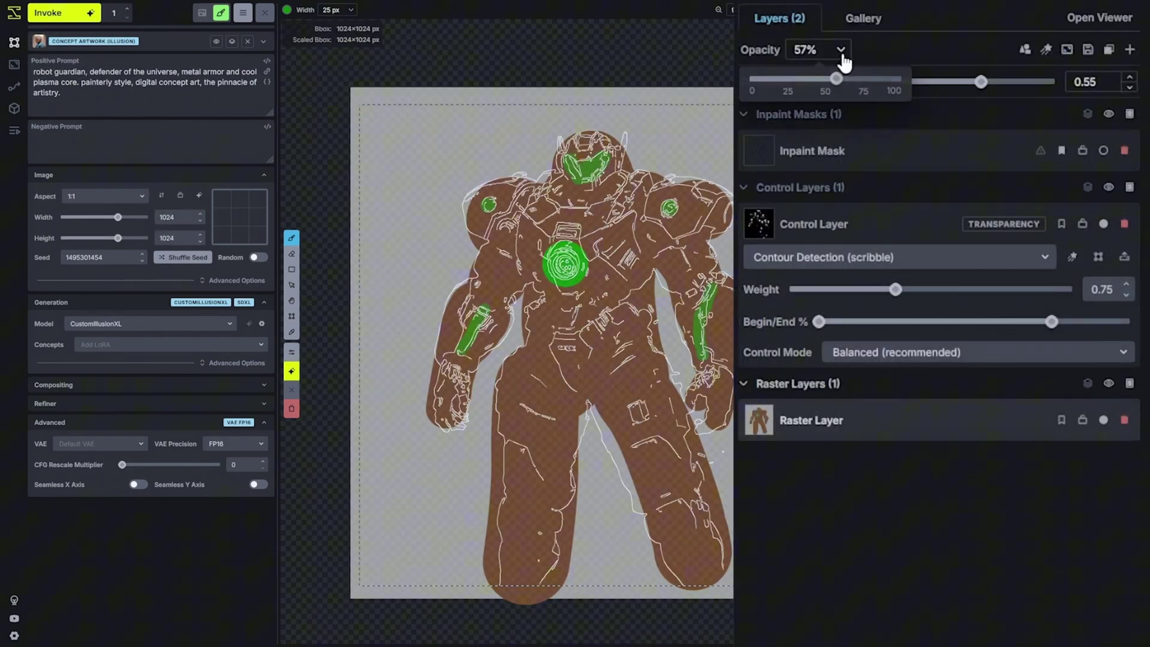
pyautogui.moveTo(960, 48); pyautogui.dragTo(1091, 58)
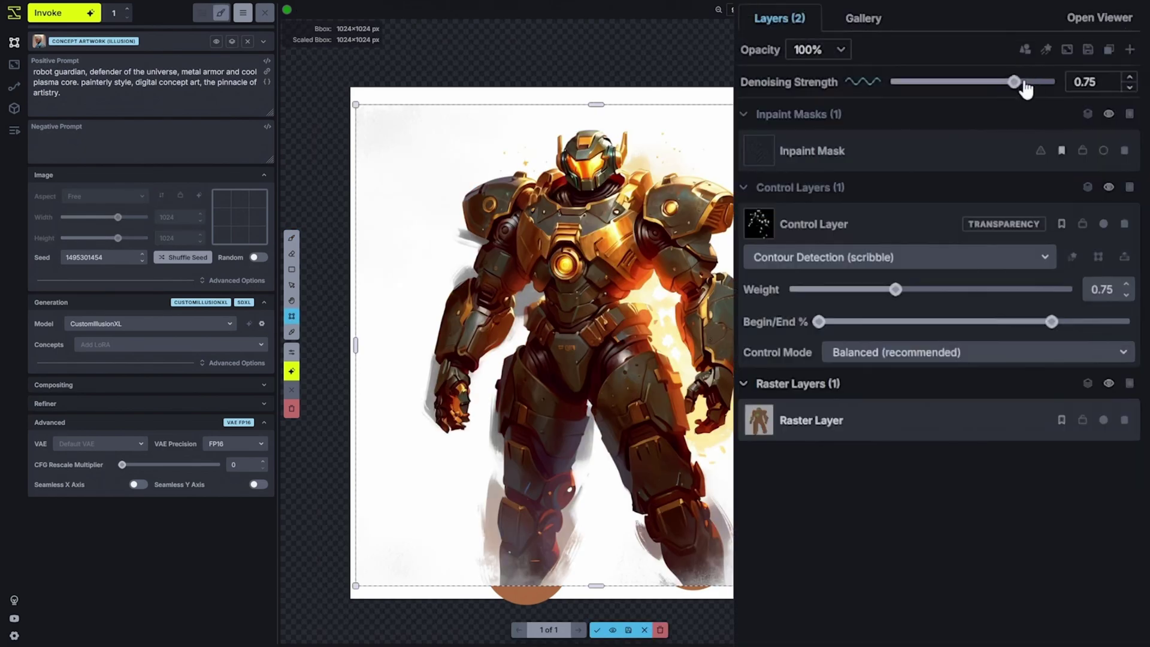
pyautogui.click(1022, 82)
pyautogui.click(60, 12)
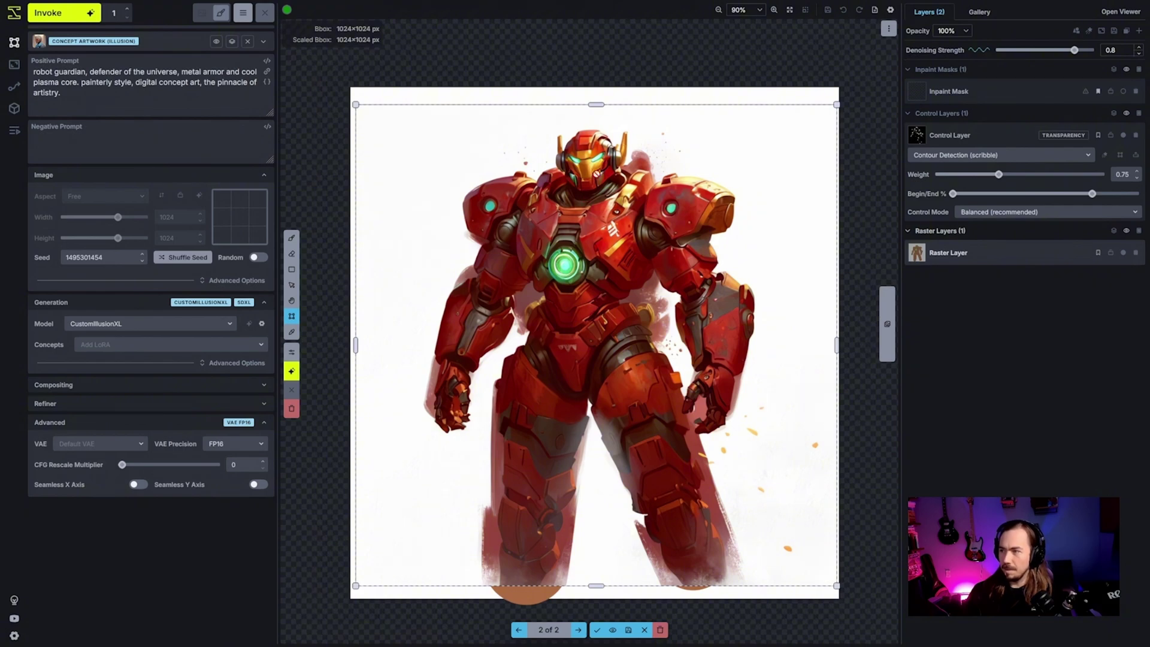
# - Enter "iron man" as the negative prompt and generate another image
pyautogui.write('iron man')
pyautogui.click(65, 12)
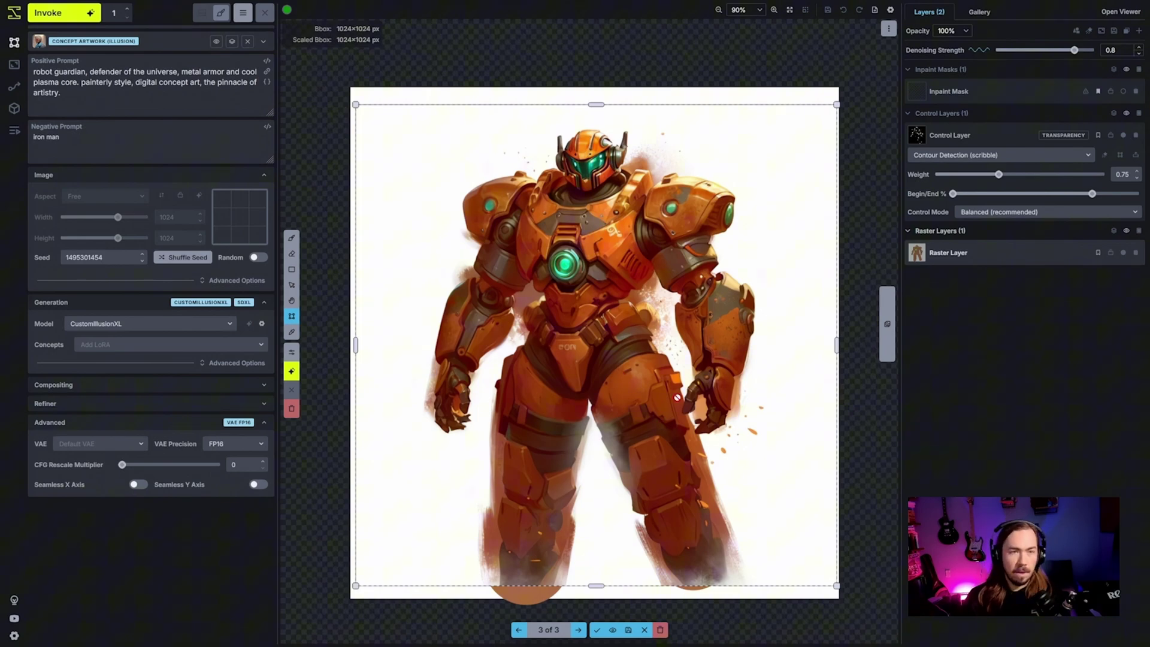
# - Discard all generated results and crop the canvas to the bounding box
pyautogui.click(661, 630)
pyautogui.rightClick(584, 336)
pyautogui.click(659, 532)
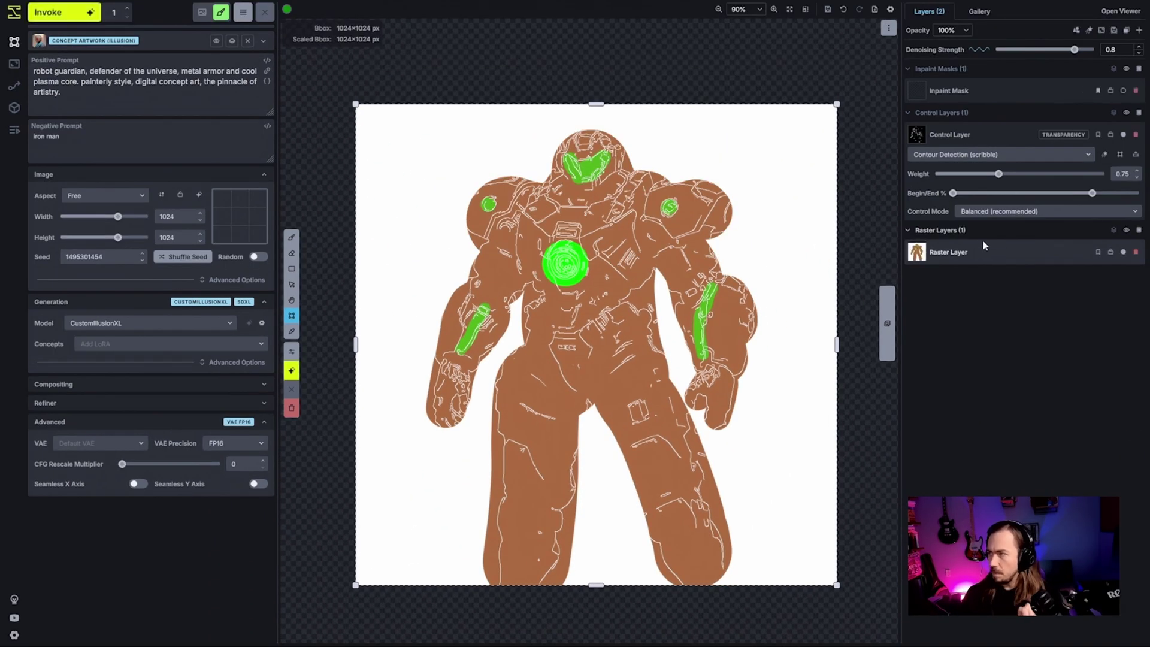
# - Convert the painted raster layer to a control layer
pyautogui.rightClick(987, 249)
pyautogui.moveTo(943, 375)
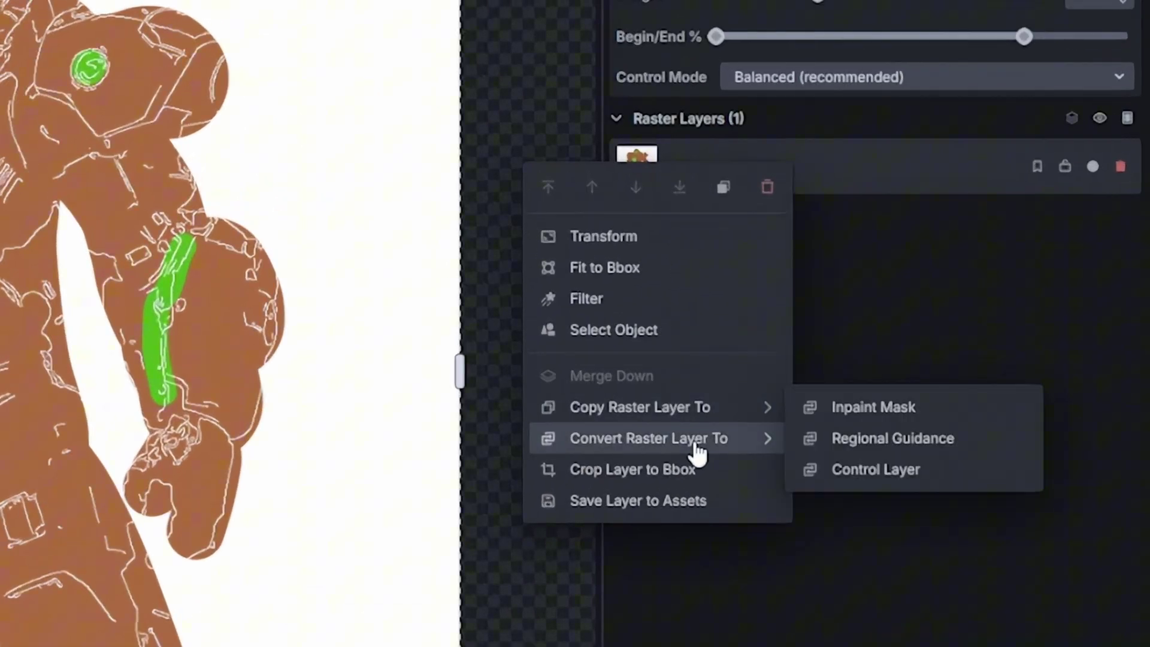
pyautogui.click(852, 475)
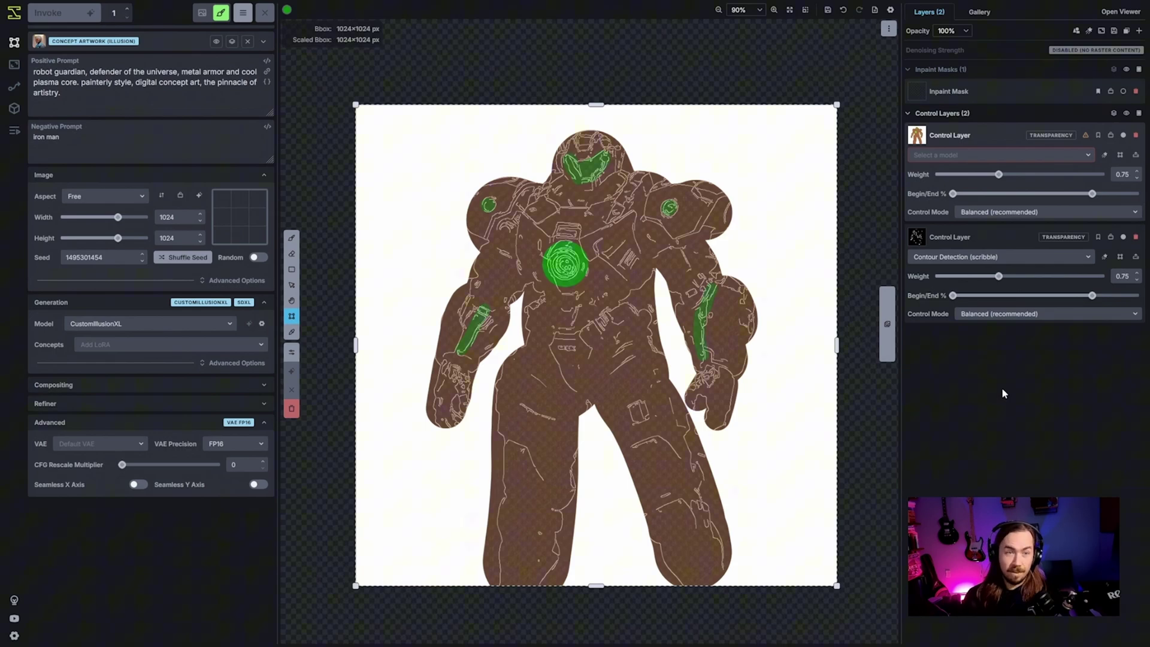
# - Assign the Tile model to the painted control layer and generate one image at weight 0.35 and another at weight 0.6
pyautogui.click(1000, 154)
pyautogui.click(764, 480)
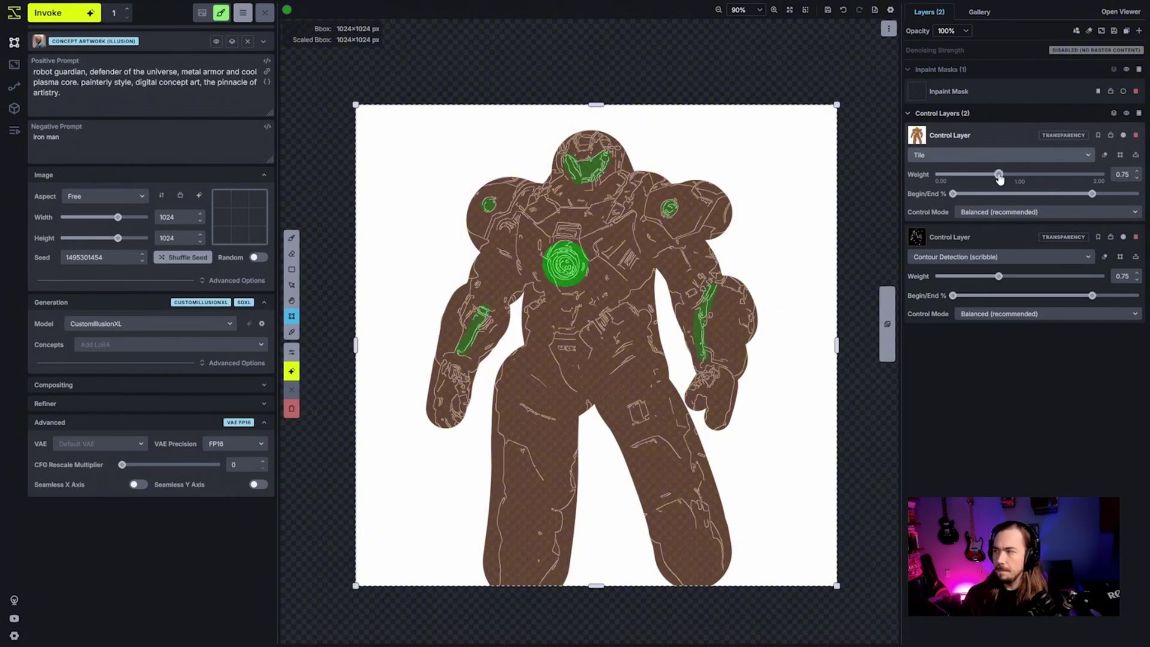
pyautogui.moveTo(996, 177); pyautogui.dragTo(965, 178)
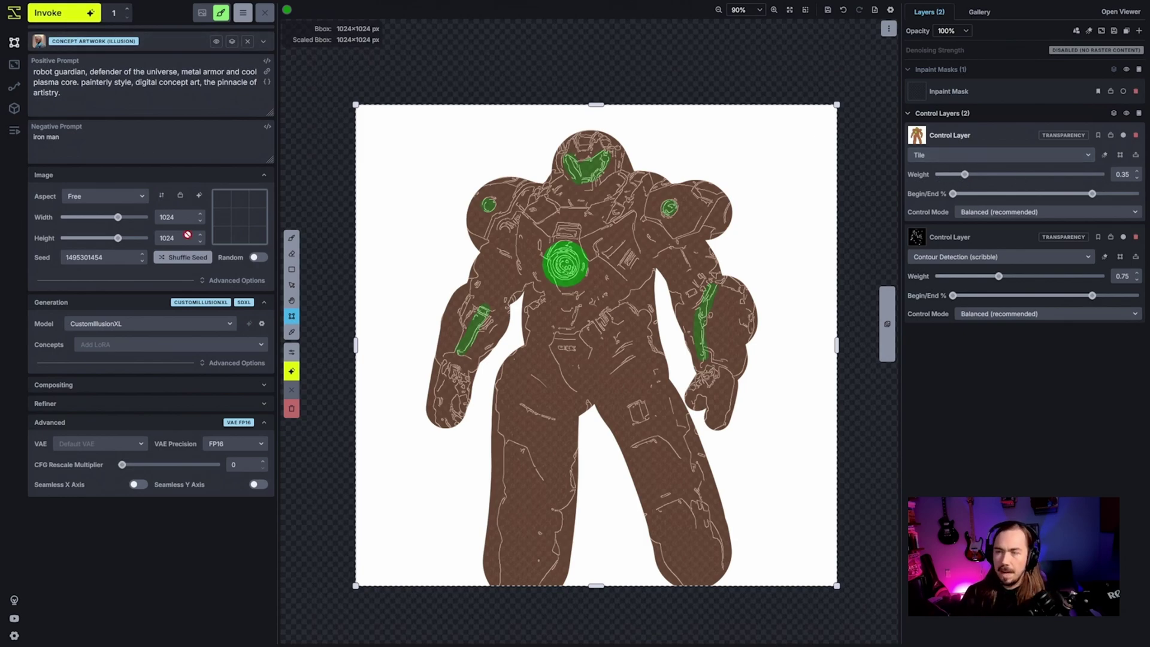
pyautogui.hotkey('ctrl', 'Return')
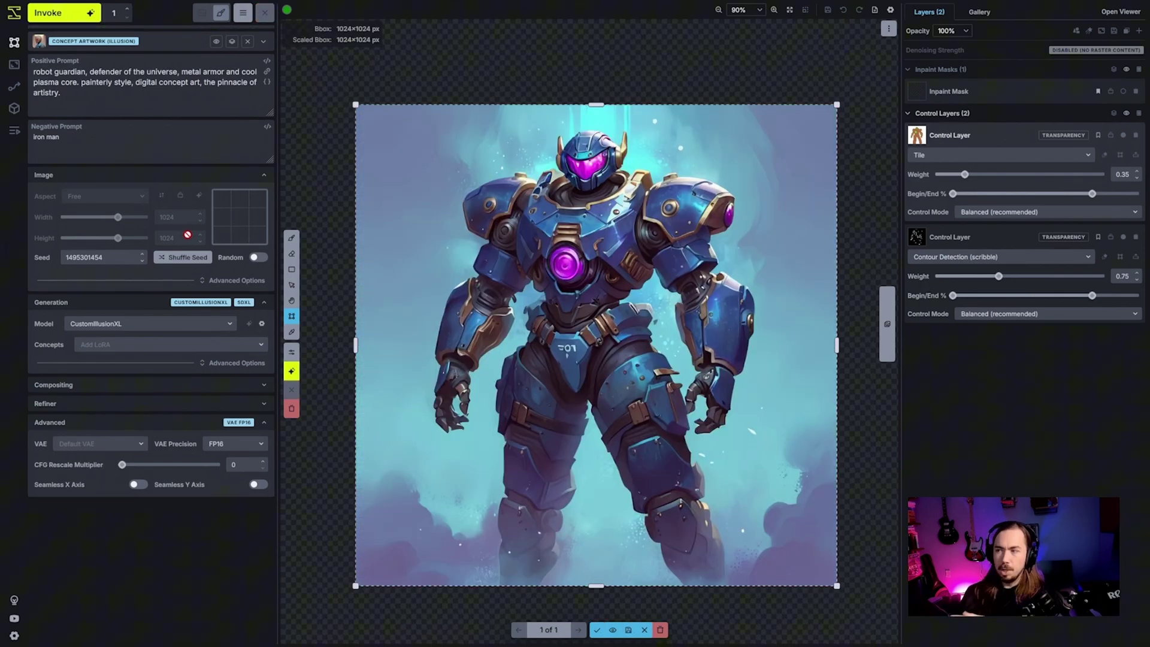
pyautogui.click(986, 174)
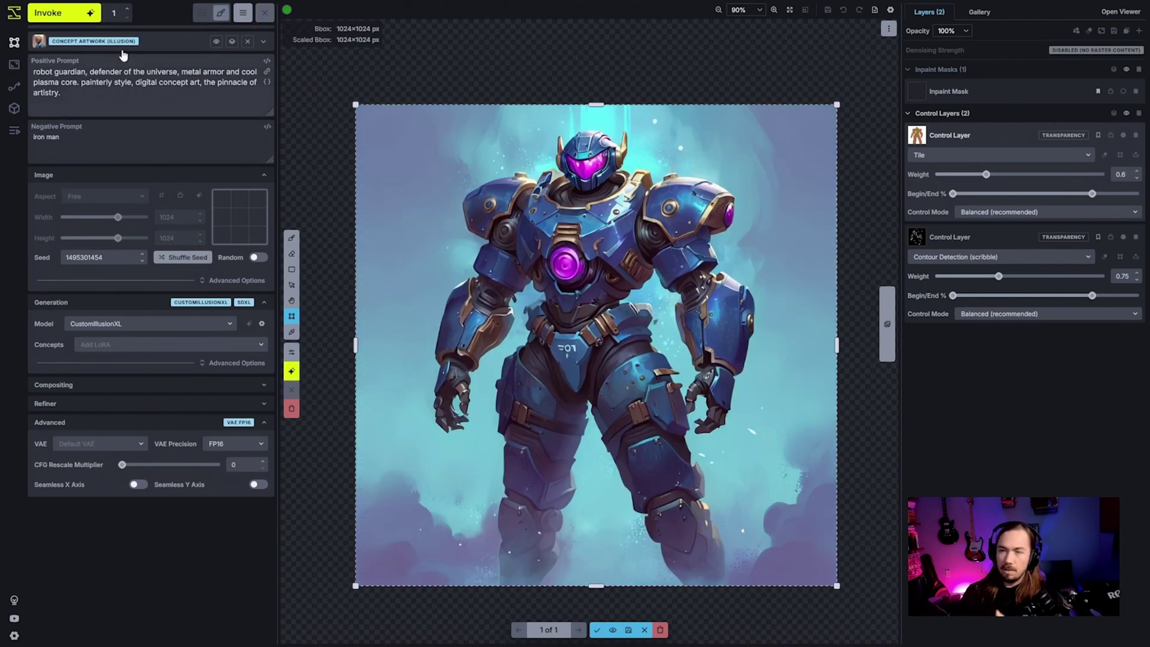
pyautogui.click(74, 18)
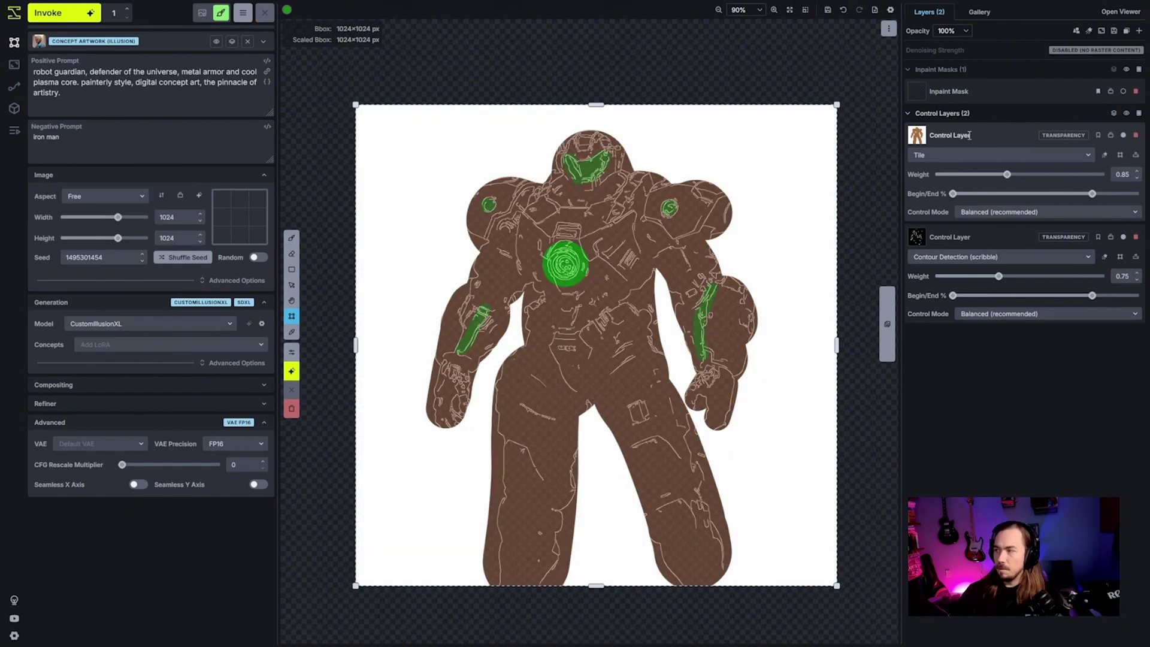
# - Copy the painted Tile control layer to a new raster layer
pyautogui.rightClick(970, 135)
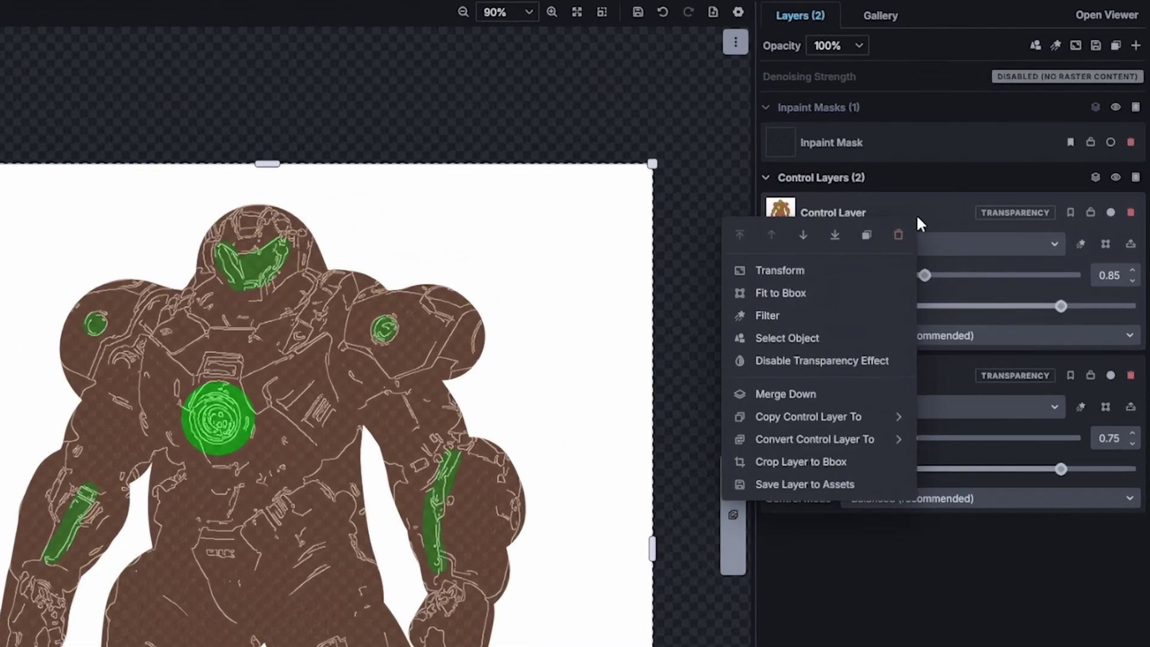
pyautogui.moveTo(868, 419)
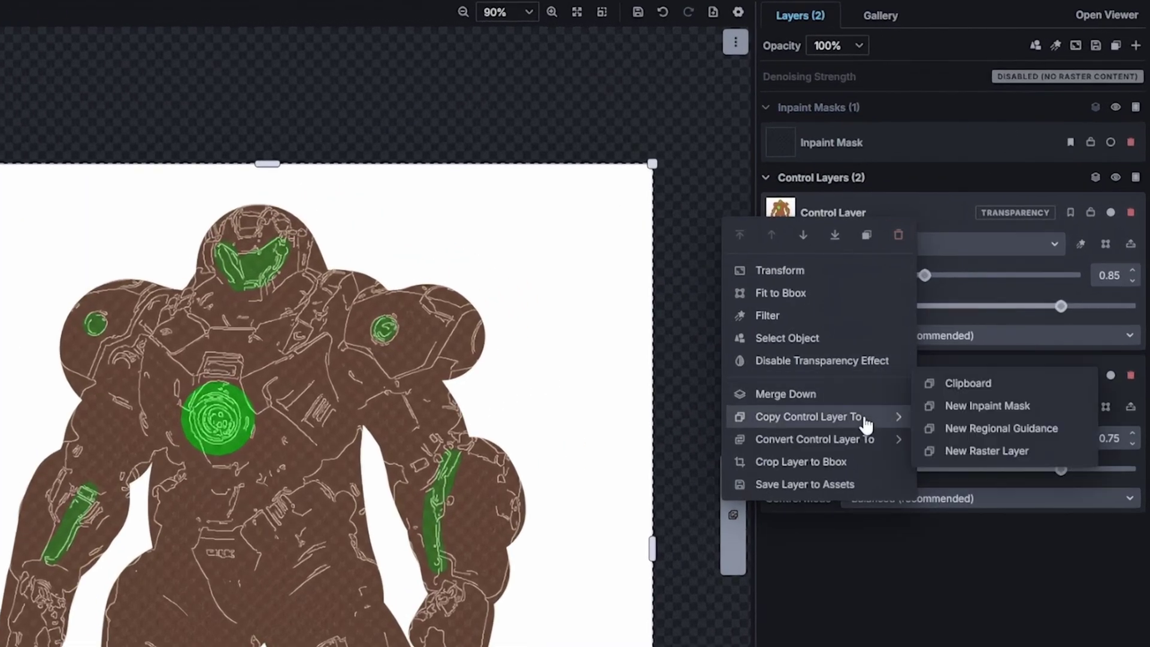
pyautogui.click(994, 453)
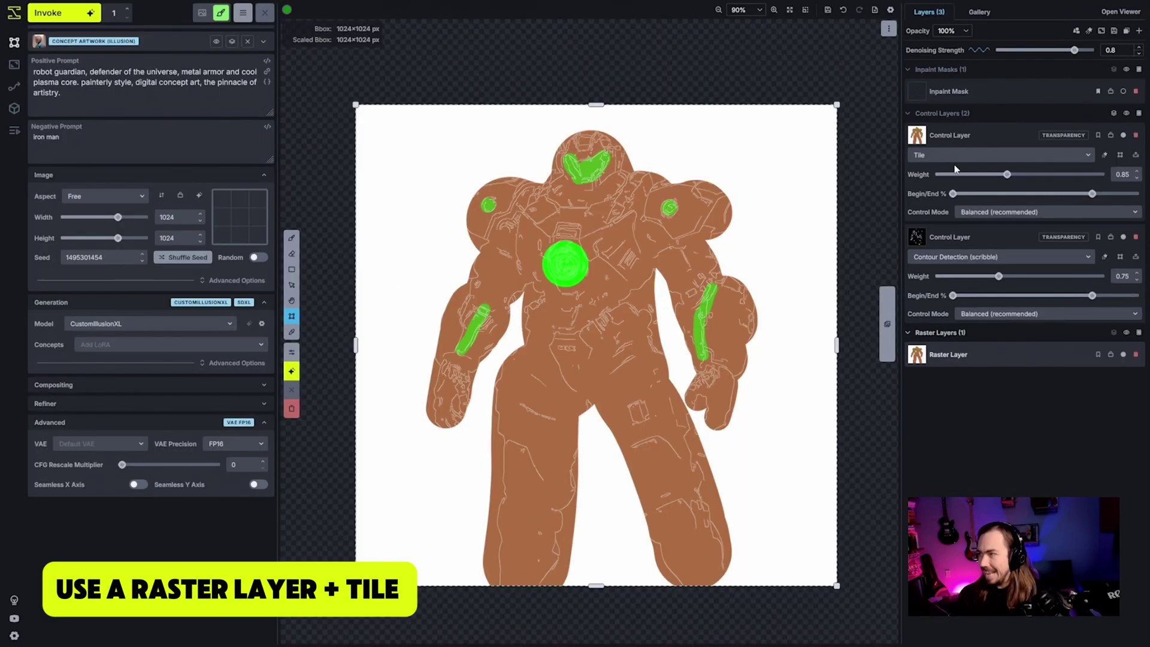
# - Set the denoising strength to 0.9 and the Tile layer's weight to 0.45, and generate an image
pyautogui.moveTo(1074, 51); pyautogui.dragTo(1079, 52)
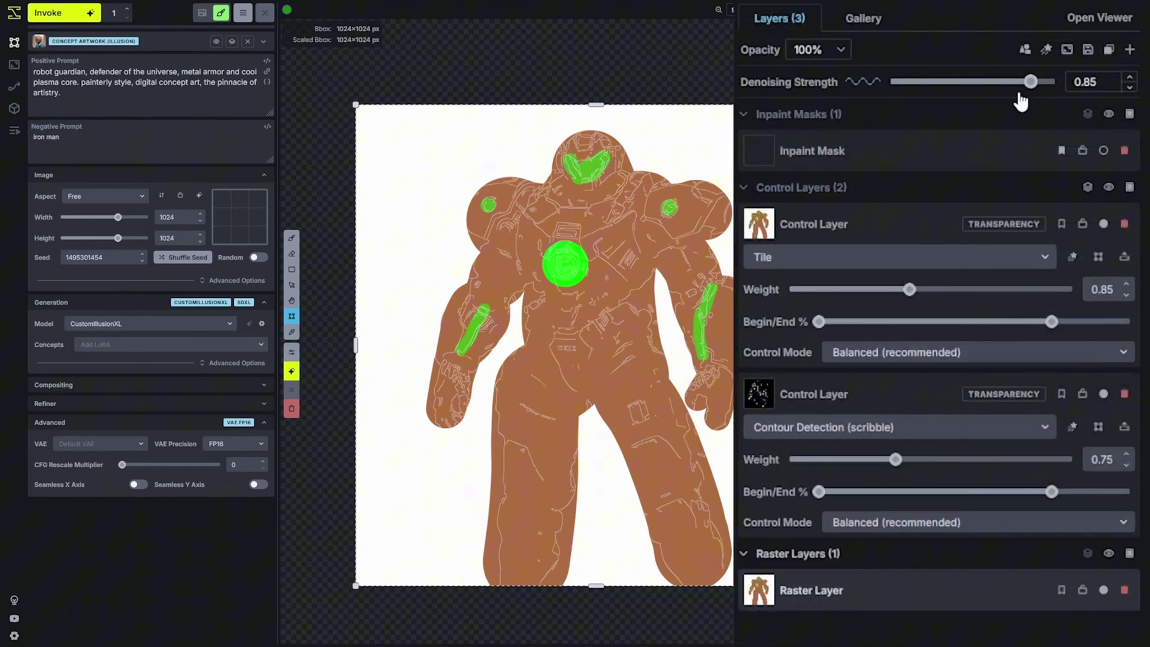
pyautogui.moveTo(1030, 82); pyautogui.dragTo(1039, 82)
pyautogui.moveTo(904, 290); pyautogui.dragTo(853, 289)
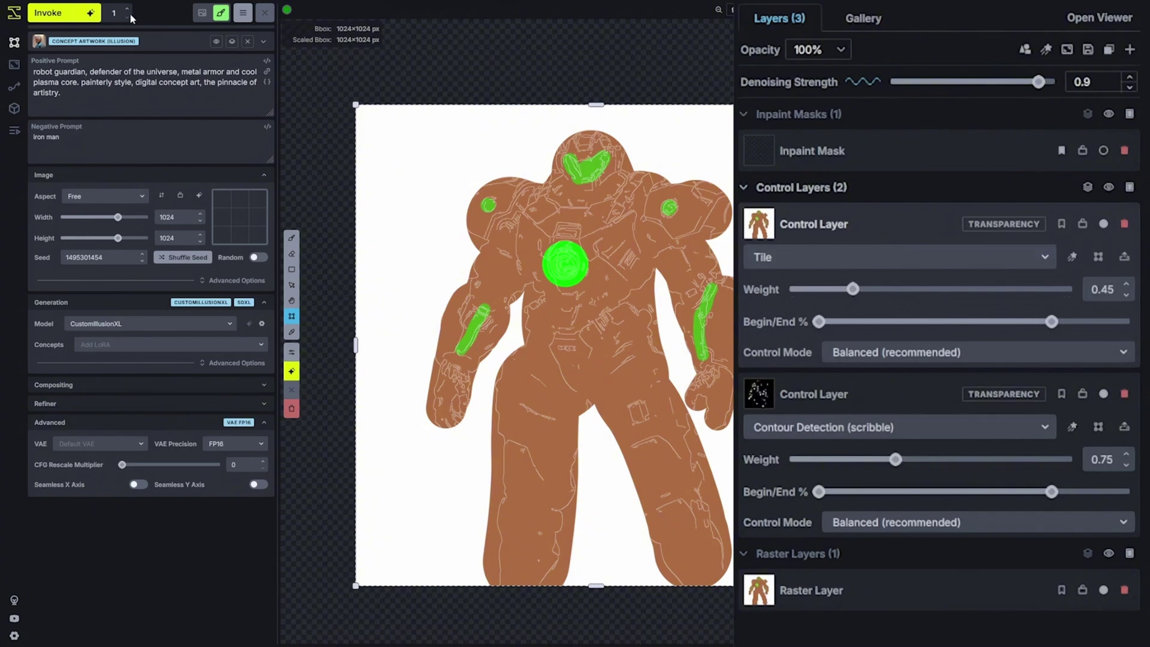
pyautogui.click(69, 13)
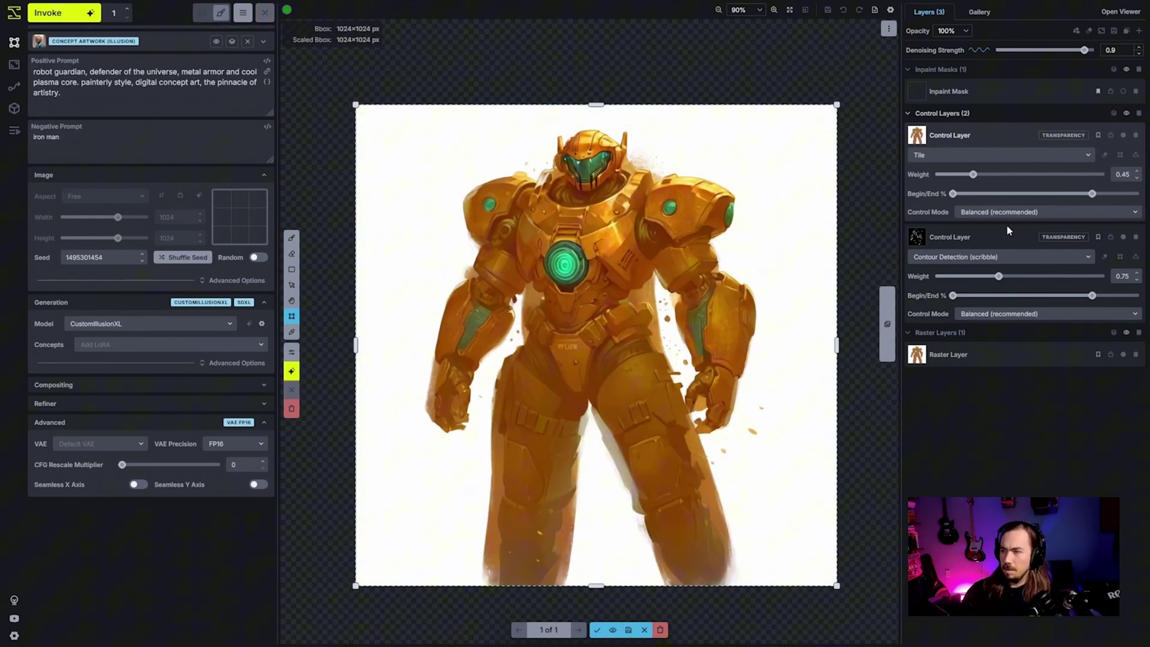
# - Reduce the Tile layer's end percentage to slightly under half, generate another image and accept it
pyautogui.moveTo(1059, 192); pyautogui.dragTo(1037, 195)
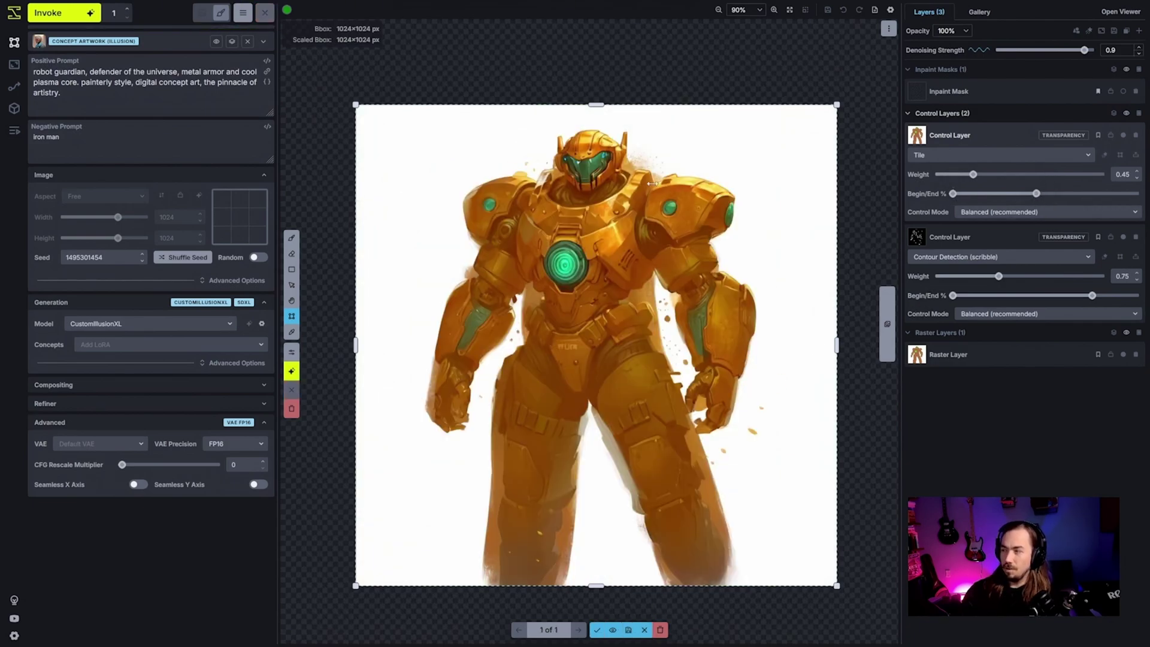
pyautogui.click(60, 13)
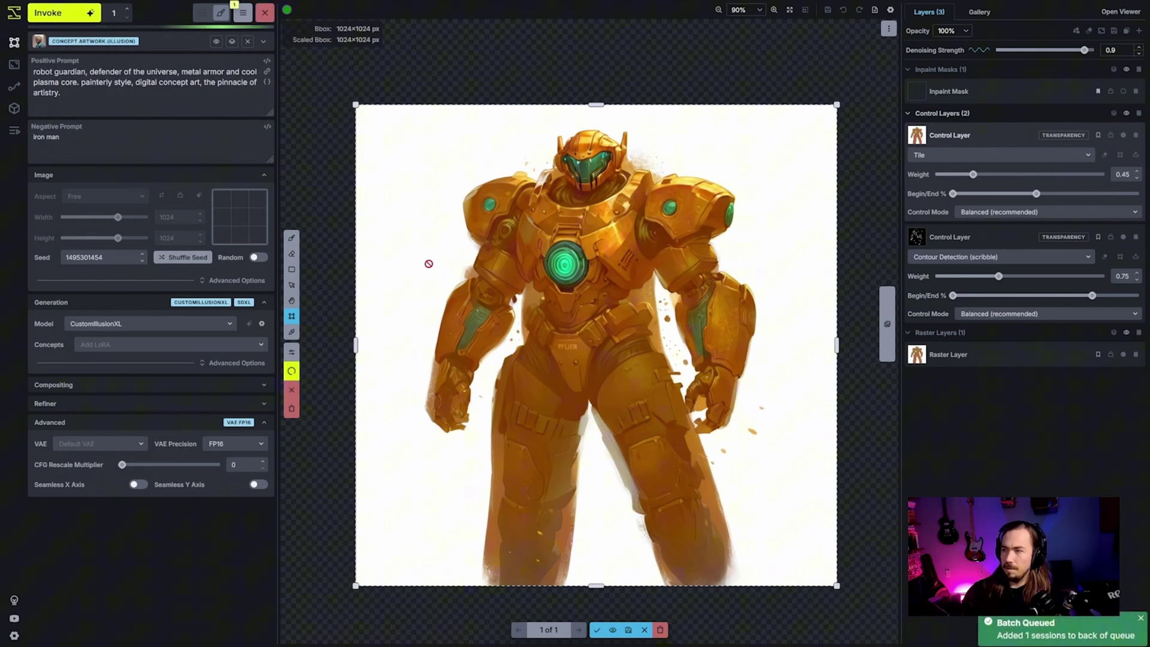
pyautogui.click(597, 631)
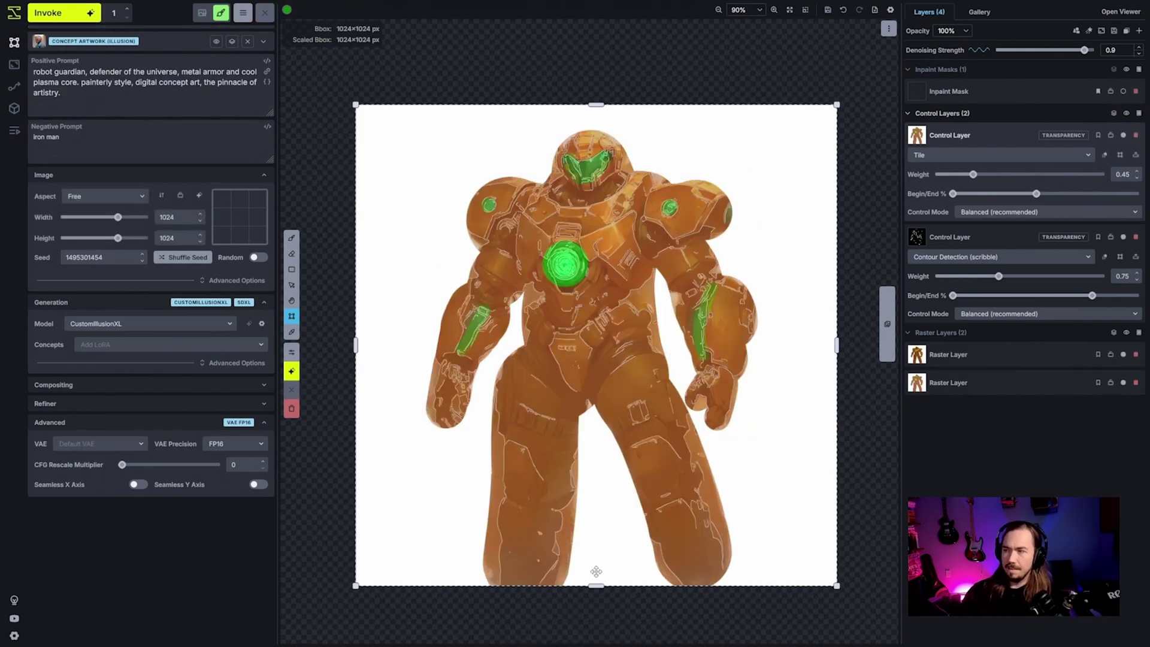
# - Move the accepted robot image out of the bounding box to its left side and compare it with the painted colour layer
pyautogui.scroll(-3, 735, 368)
pyautogui.press('v')
pyautogui.click(991, 350)
pyautogui.moveTo(629, 371); pyautogui.dragTo(359, 373)
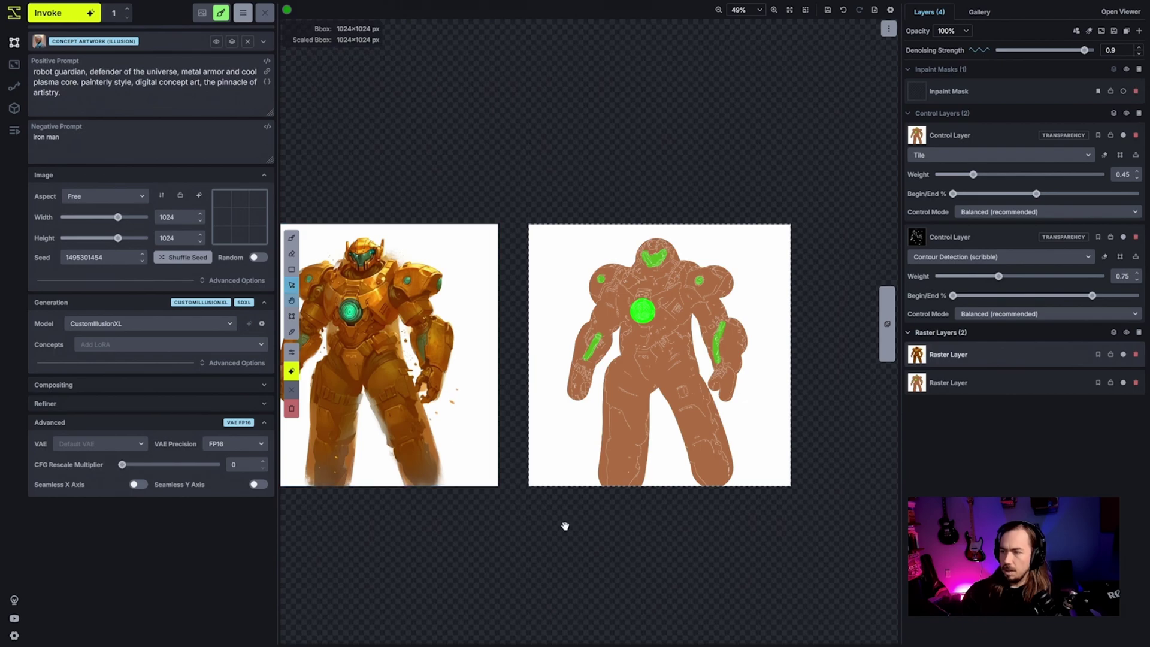
pyautogui.scroll(1, 565, 527)
pyautogui.scroll(1, 497, 464)
pyautogui.press('v')
pyautogui.scroll(3, 354, 433)
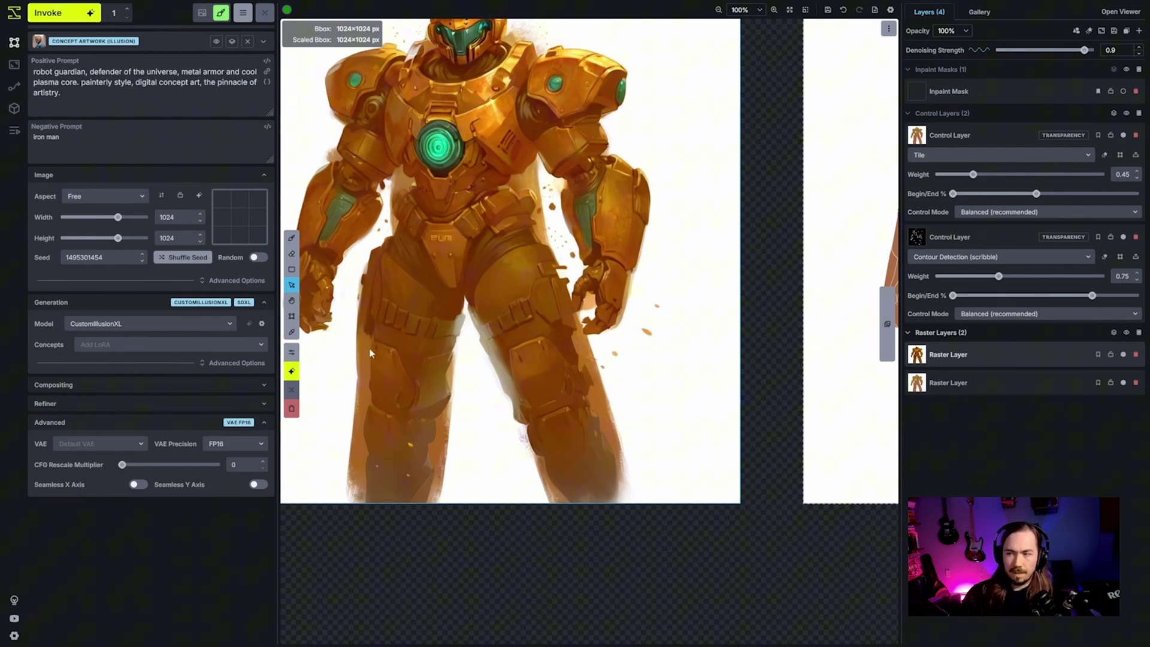
pyautogui.scroll(-2, 376, 423)
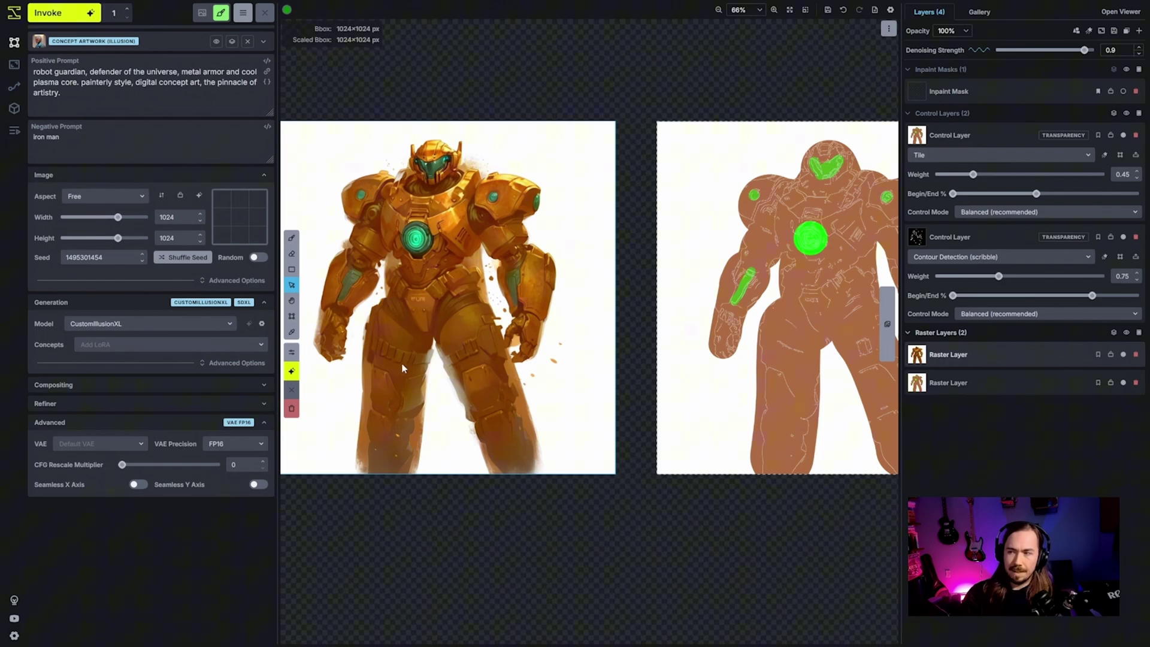
pyautogui.scroll(-1, 533, 359)
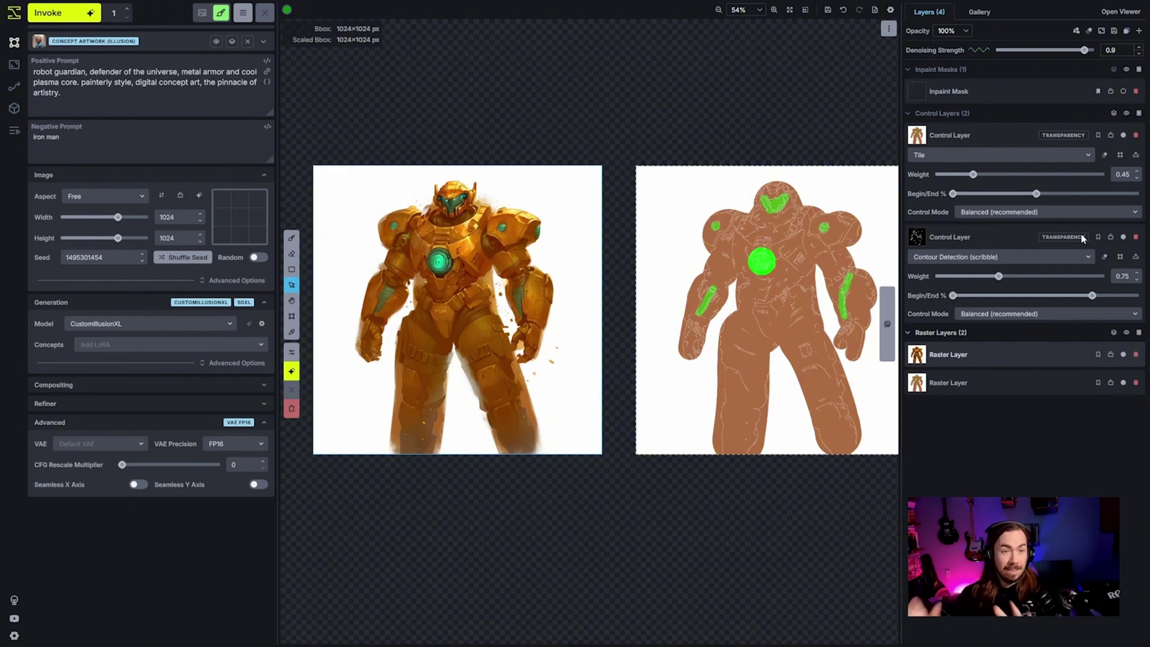
# - Generate a comparison image with the Tile control layer disabled and place it below the first accepted image
pyautogui.click(1123, 135)
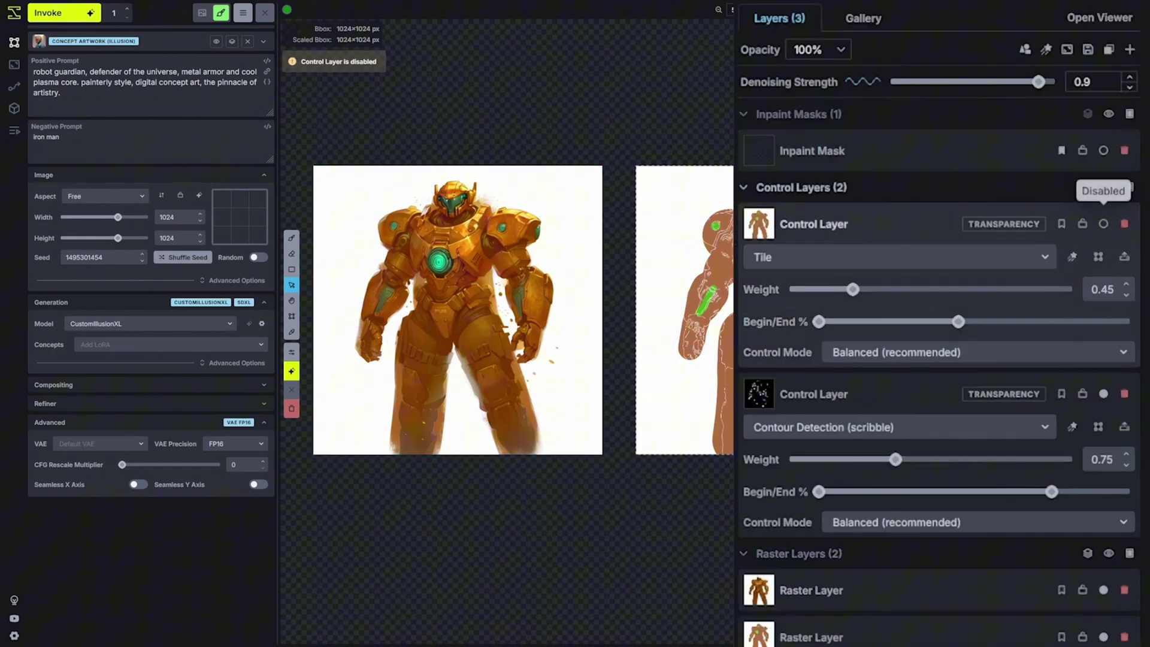
pyautogui.click(76, 18)
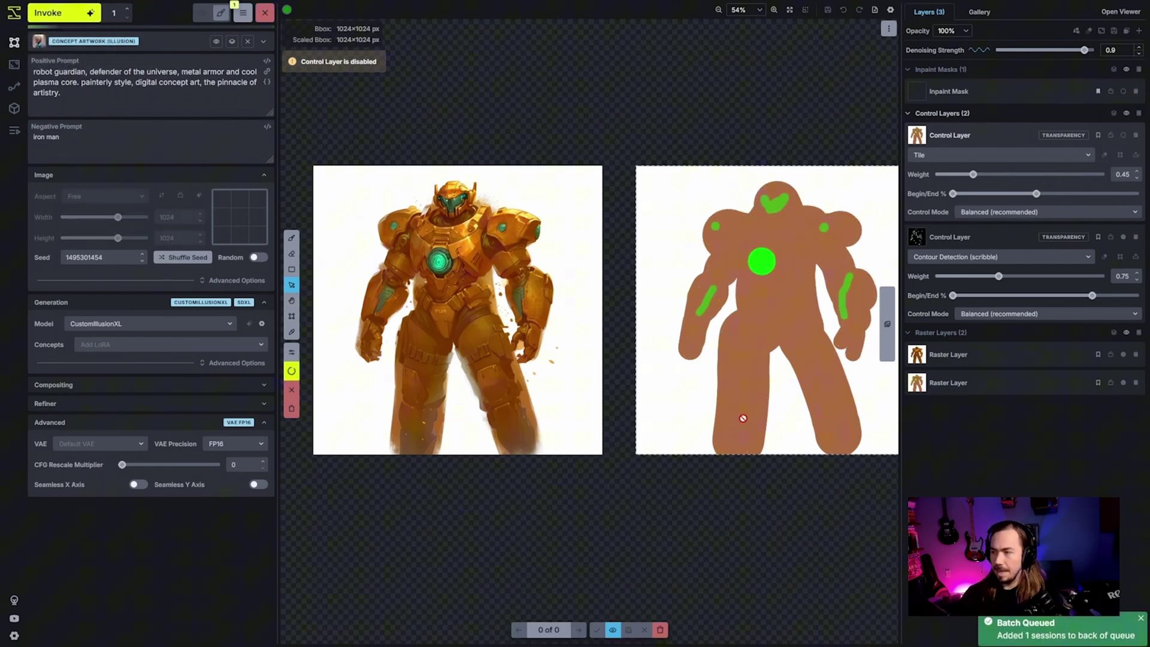
pyautogui.moveTo(764, 430); pyautogui.dragTo(668, 429)
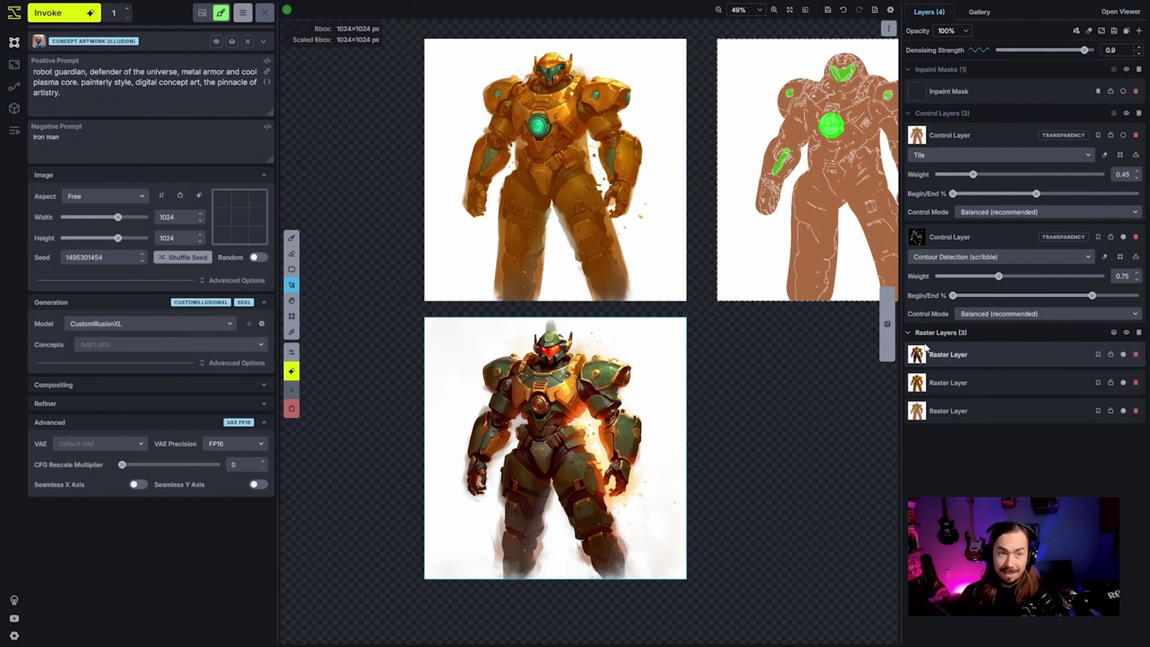
# - Re-enable the Tile control layer, select it for painting and set the brush colour to white
pyautogui.click(1026, 136)
pyautogui.press('h')
pyautogui.moveTo(830, 247); pyautogui.dragTo(684, 309)
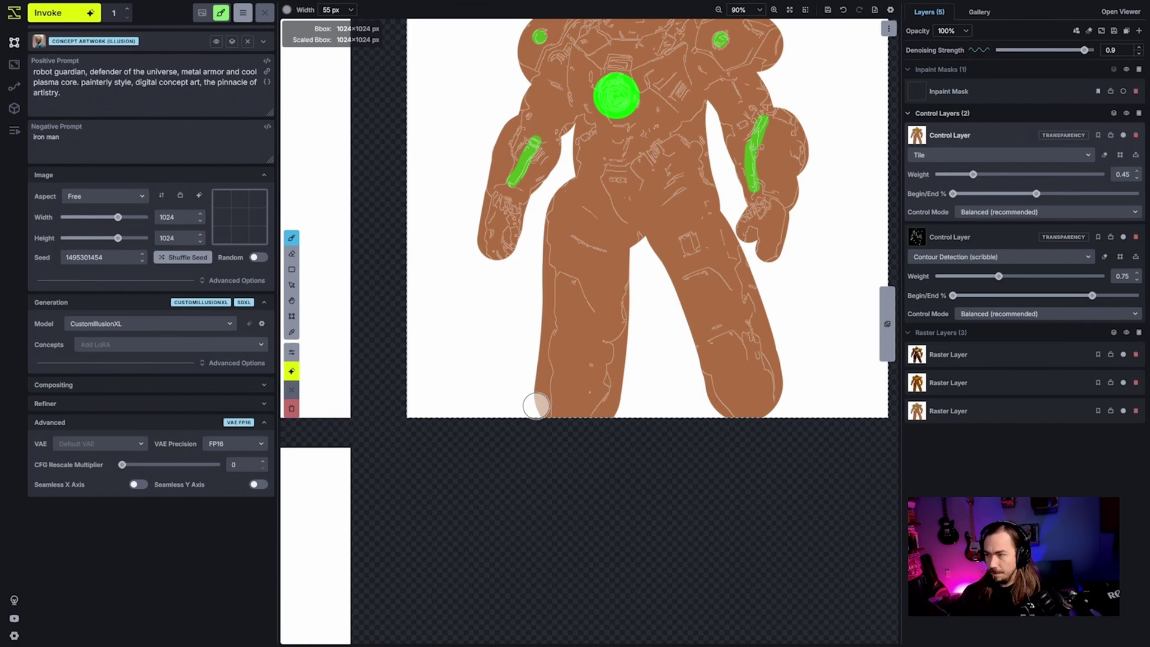
pyautogui.scroll(-4, 536, 406)
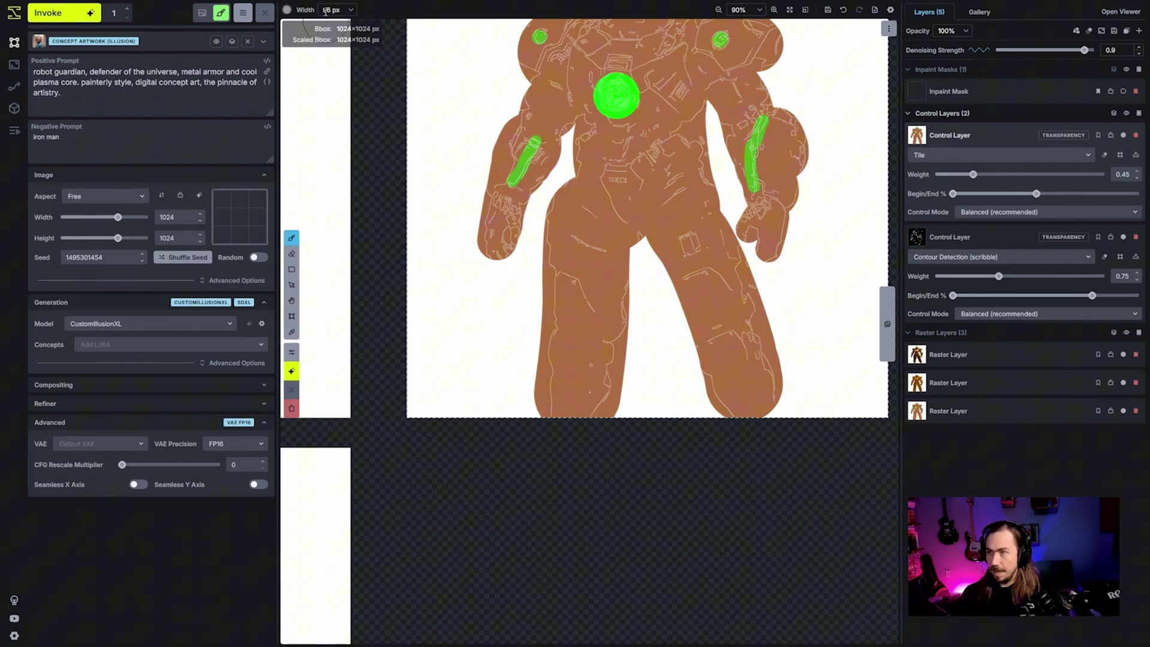
pyautogui.click(286, 10)
pyautogui.moveTo(413, 124); pyautogui.dragTo(511, 126)
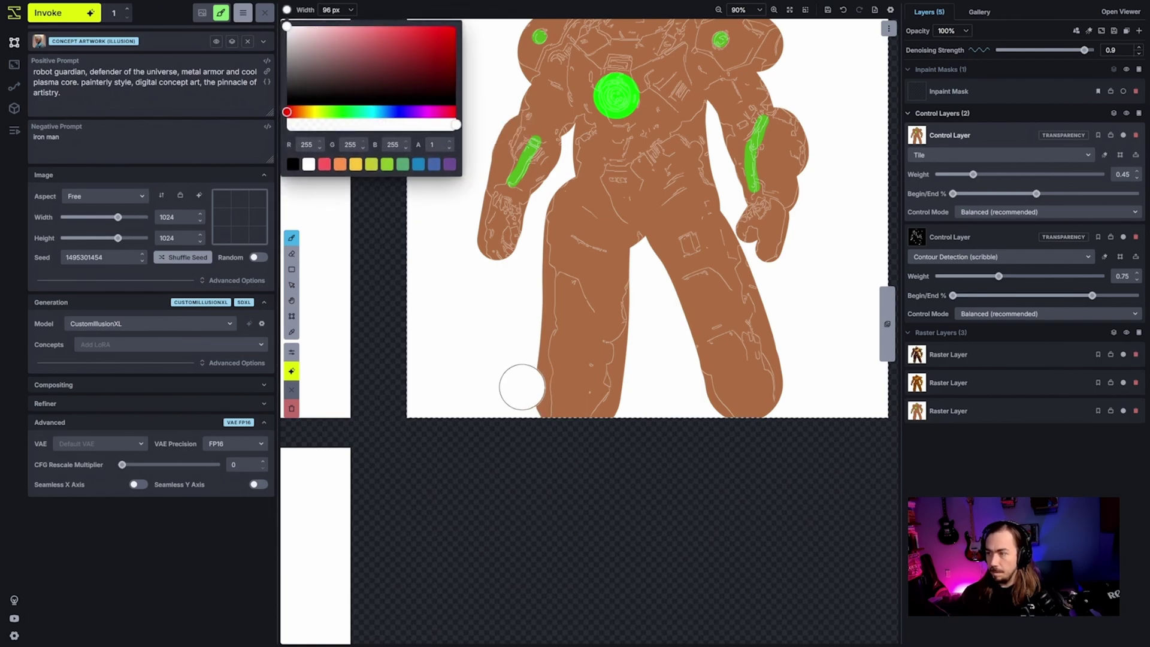
# - Paint white along the edges of the brown silhouette on the Tile control layer to slim the legs, waist, arms and hands
pyautogui.hotkey('ctrl', 'z')
pyautogui.scroll(4, 534, 295)
pyautogui.moveTo(527, 406)
pyautogui.mouseDown()
pyautogui.moveTo(532, 300)
pyautogui.moveTo(578, 124)
pyautogui.mouseUp()
pyautogui.hotkey('ctrl', 'shift', 'z')
pyautogui.scroll(1, 579, 124)
pyautogui.moveTo(641, 124); pyautogui.dragTo(619, 285)
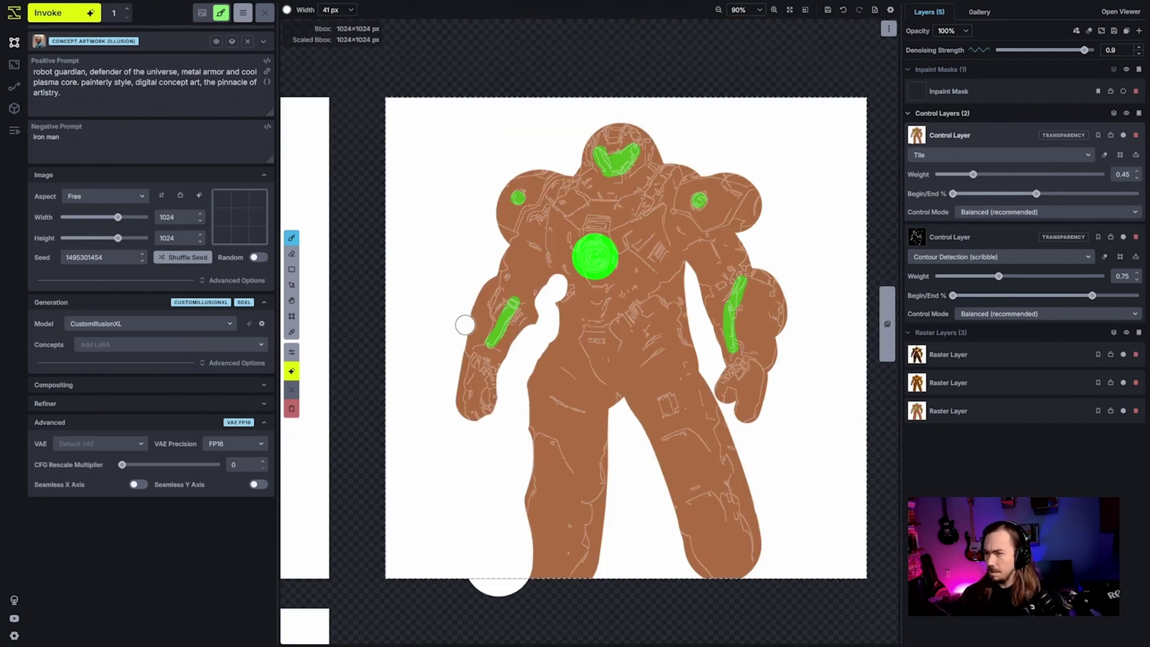
pyautogui.moveTo(460, 340); pyautogui.dragTo(455, 381)
pyautogui.scroll(-1, 455, 381)
pyautogui.moveTo(719, 509); pyautogui.dragTo(686, 387)
pyautogui.scroll(2, 685, 388)
pyautogui.moveTo(705, 418)
pyautogui.mouseDown()
pyautogui.moveTo(666, 279)
pyautogui.moveTo(705, 237)
pyautogui.mouseUp()
pyautogui.moveTo(613, 178); pyautogui.dragTo(636, 224)
pyautogui.moveTo(516, 181)
pyautogui.mouseDown()
pyautogui.moveTo(496, 252)
pyautogui.moveTo(674, 303)
pyautogui.mouseUp()
# - Generate an image from the refined silhouette and accept it
pyautogui.scroll(-7, 530, 200)
pyautogui.hotkey('ctrl', 'Return')
pyautogui.scroll(3, 674, 304)
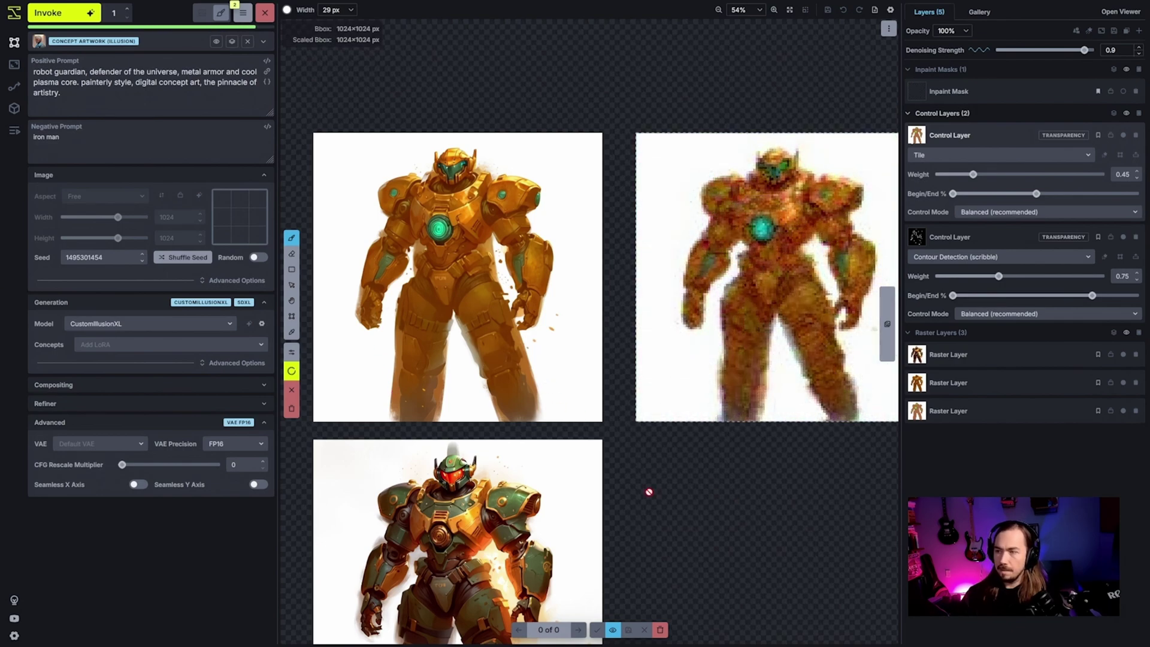
pyautogui.press('Return')
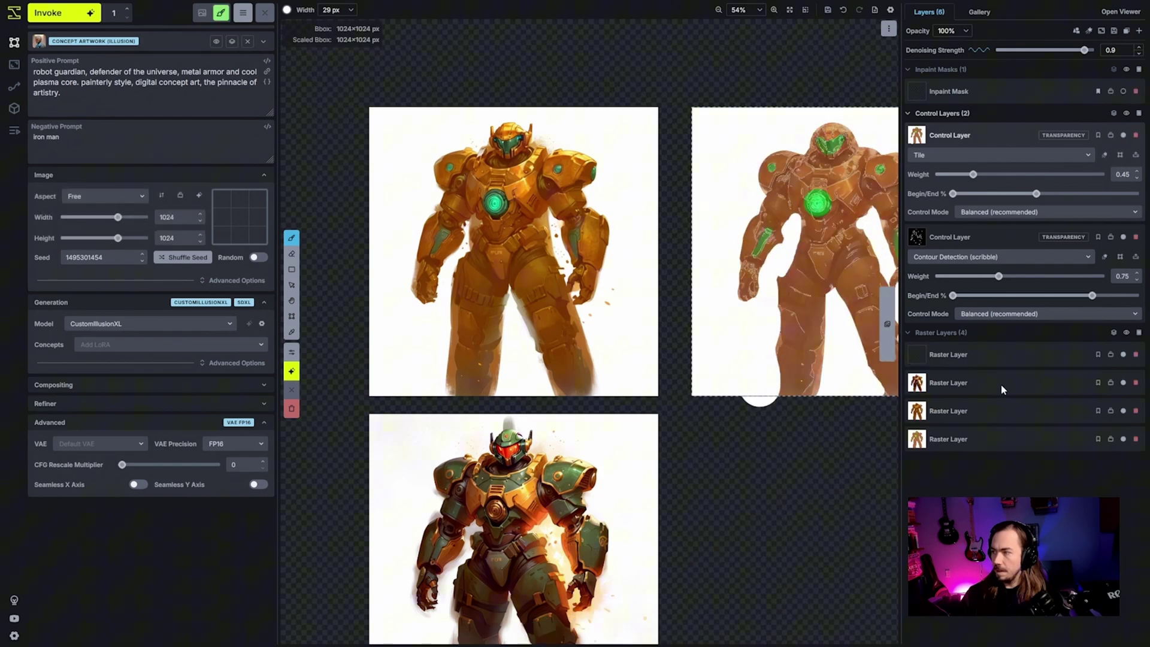
# - Move the newly accepted image to the left of the earlier gold robot, leaving a gap between the two for comparison
pyautogui.press('v')
pyautogui.moveTo(749, 234); pyautogui.dragTo(324, 232)
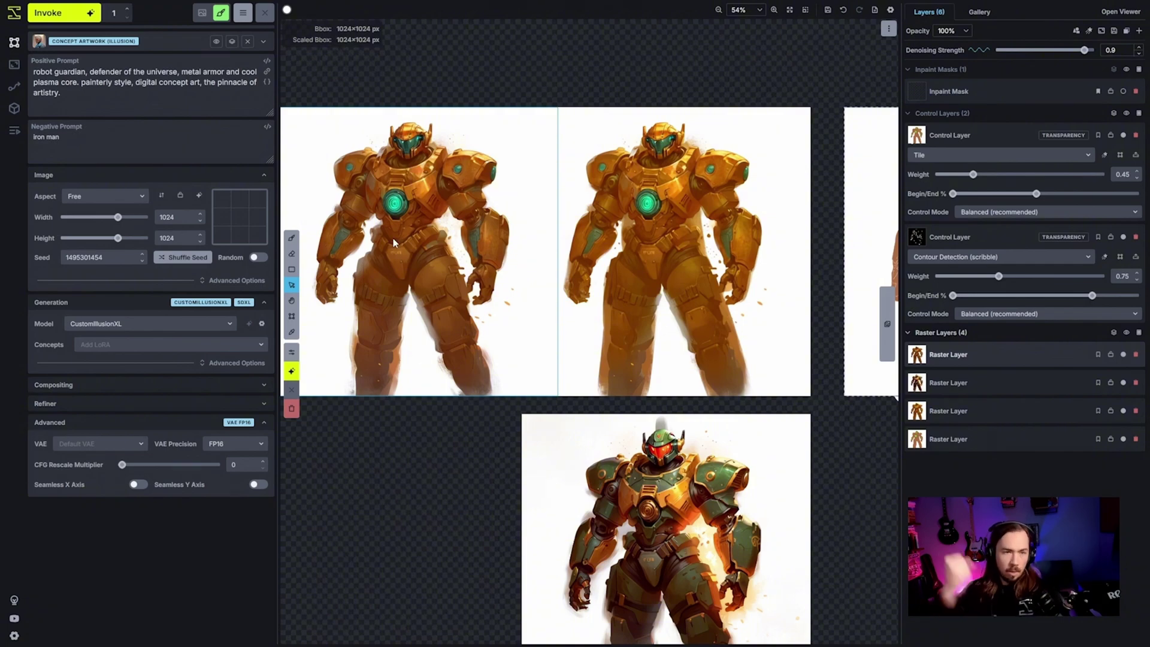
pyautogui.moveTo(801, 554); pyautogui.dragTo(731, 386)
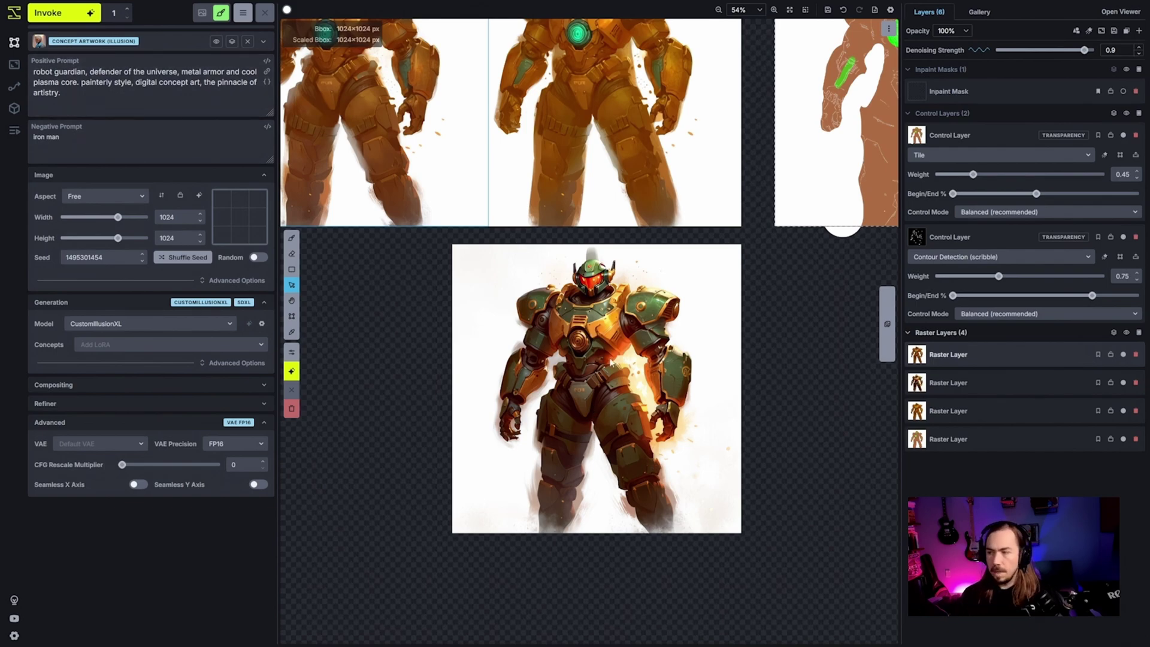
pyautogui.moveTo(505, 267); pyautogui.dragTo(646, 479)
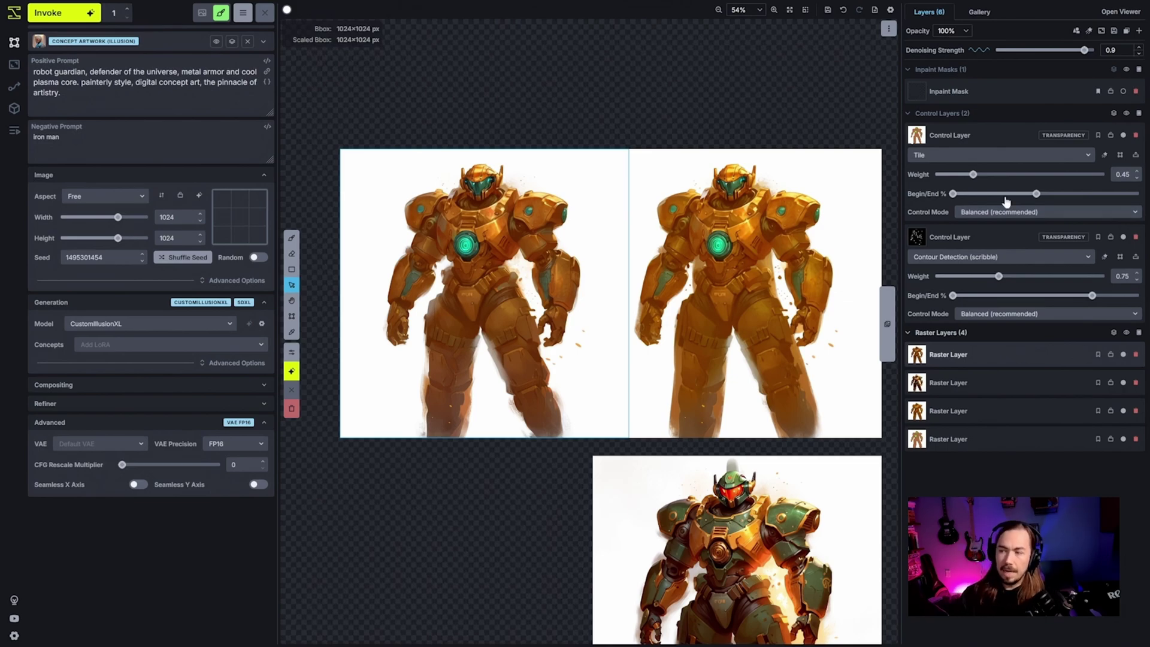
pyautogui.moveTo(562, 346); pyautogui.dragTo(498, 291)
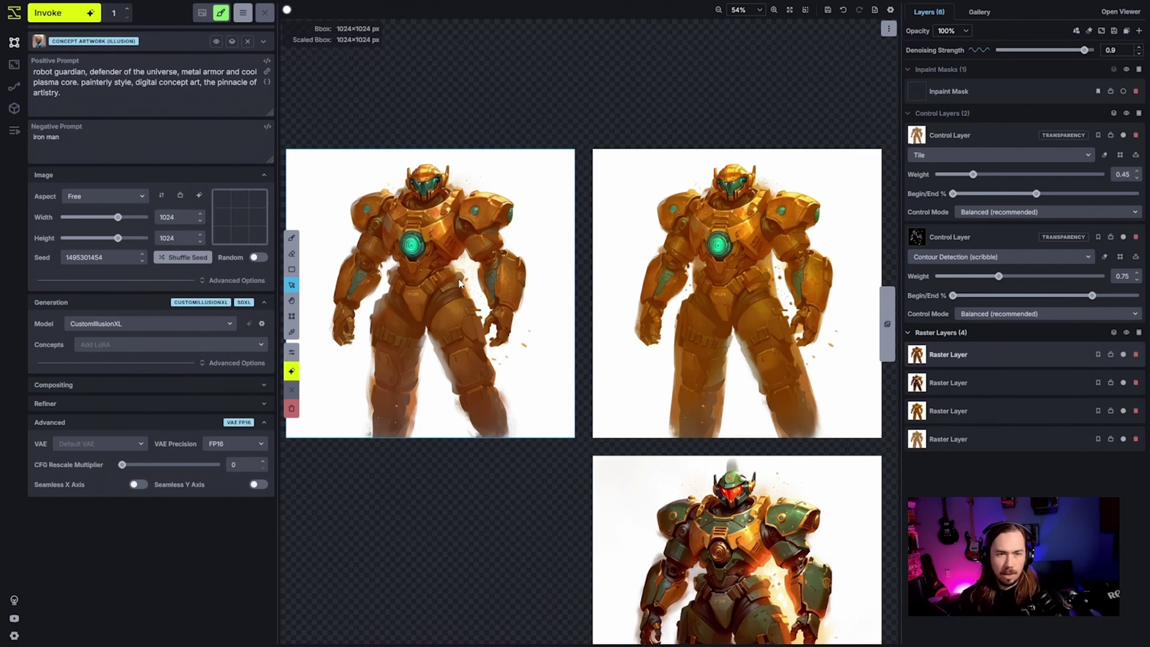
pyautogui.moveTo(459, 268); pyautogui.dragTo(429, 230)
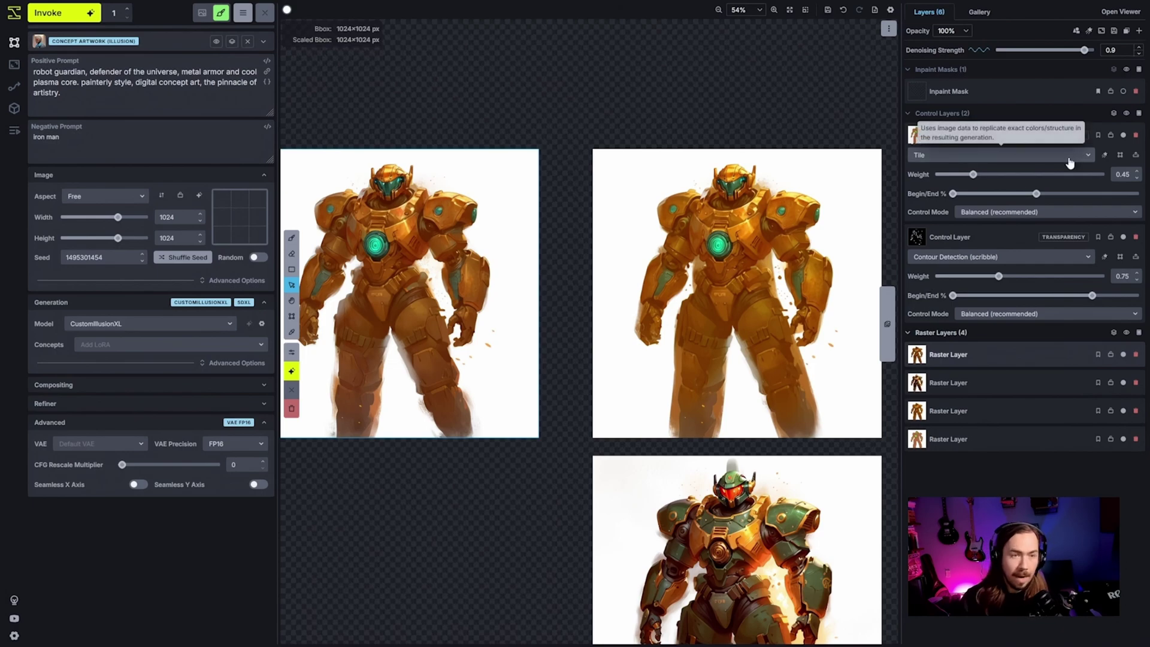
pyautogui.moveTo(403, 300); pyautogui.dragTo(427, 262)
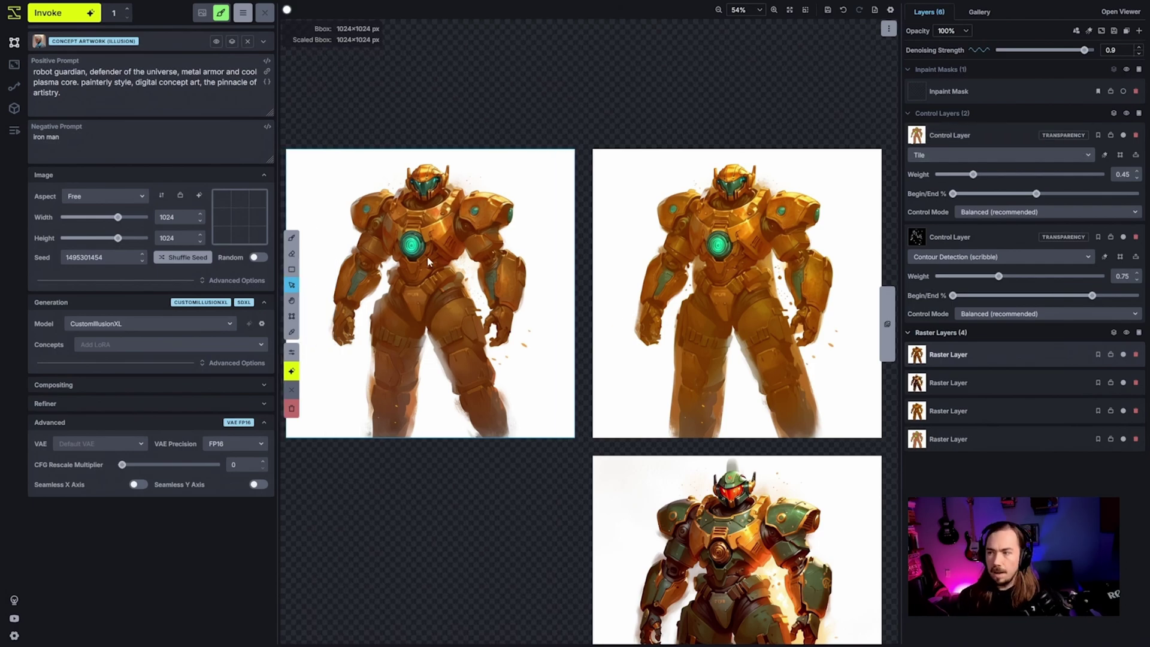
# - Set the brush colour to blue and select the Tile control layer for painting on the brown silhouette
pyautogui.scroll(-2, 704, 322)
pyautogui.press('space')
pyautogui.moveTo(704, 322); pyautogui.dragTo(313, 344)
pyautogui.scroll(6, 650, 331)
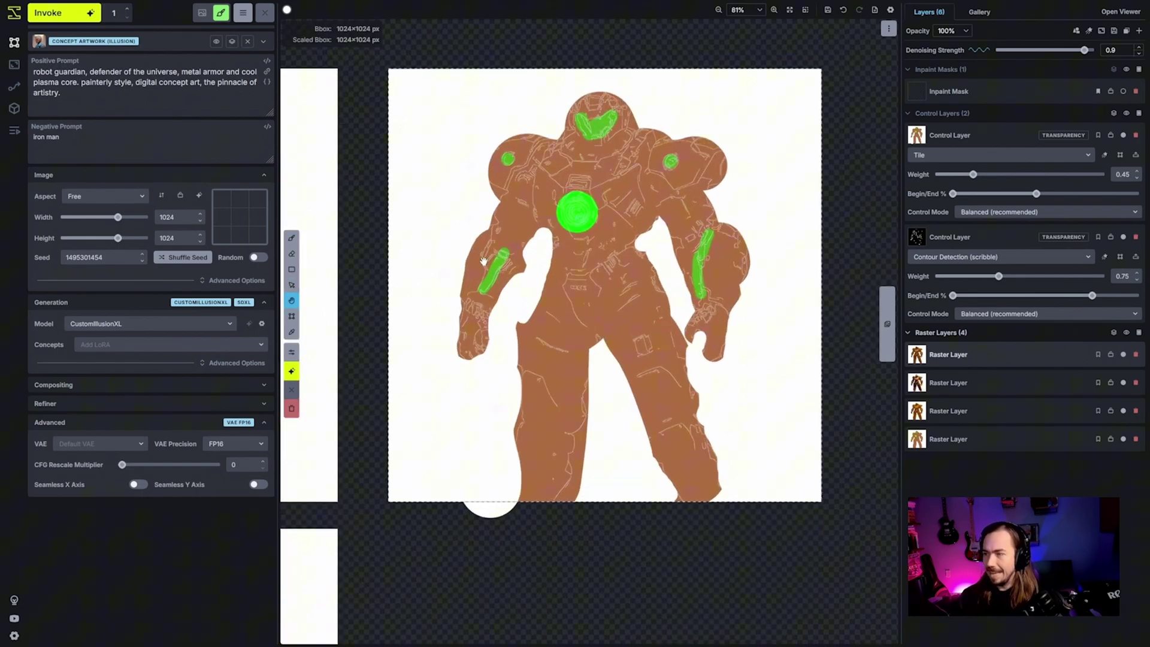
pyautogui.click(292, 238)
pyautogui.click(973, 441)
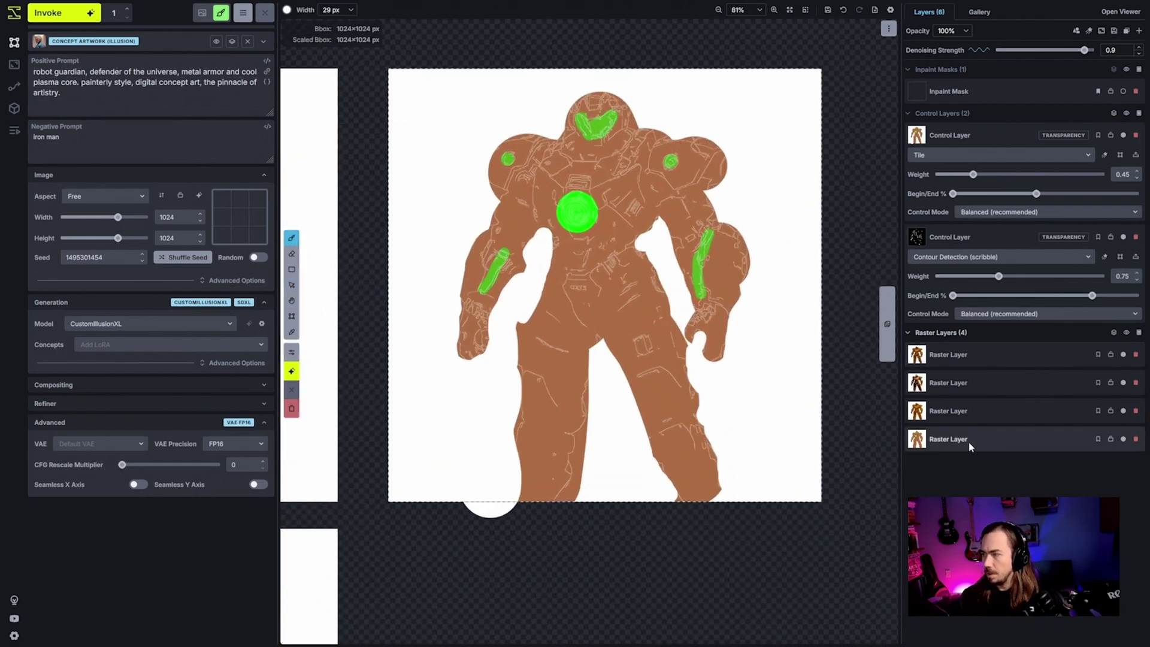
pyautogui.click(287, 9)
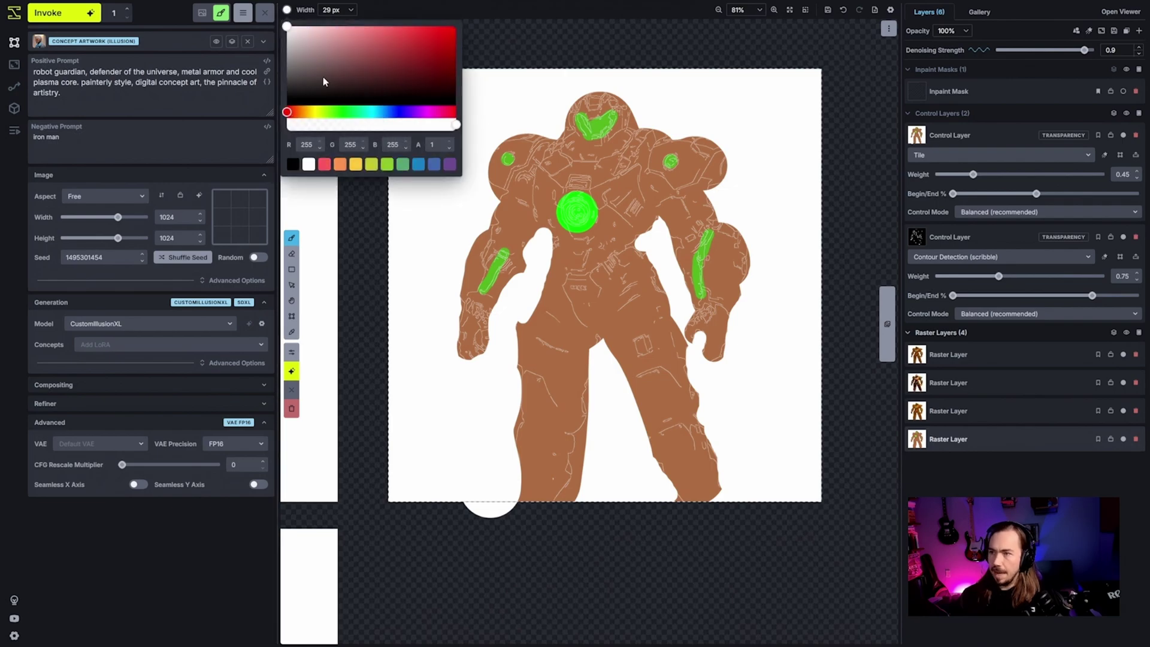
pyautogui.click(418, 164)
pyautogui.click(949, 136)
# - Paint blue over the silhouette's knees, waist, torso, helmet and both shoulders on the Tile control layer
pyautogui.moveTo(528, 419)
pyautogui.mouseDown()
pyautogui.moveTo(533, 380)
pyautogui.moveTo(574, 431)
pyautogui.mouseUp()
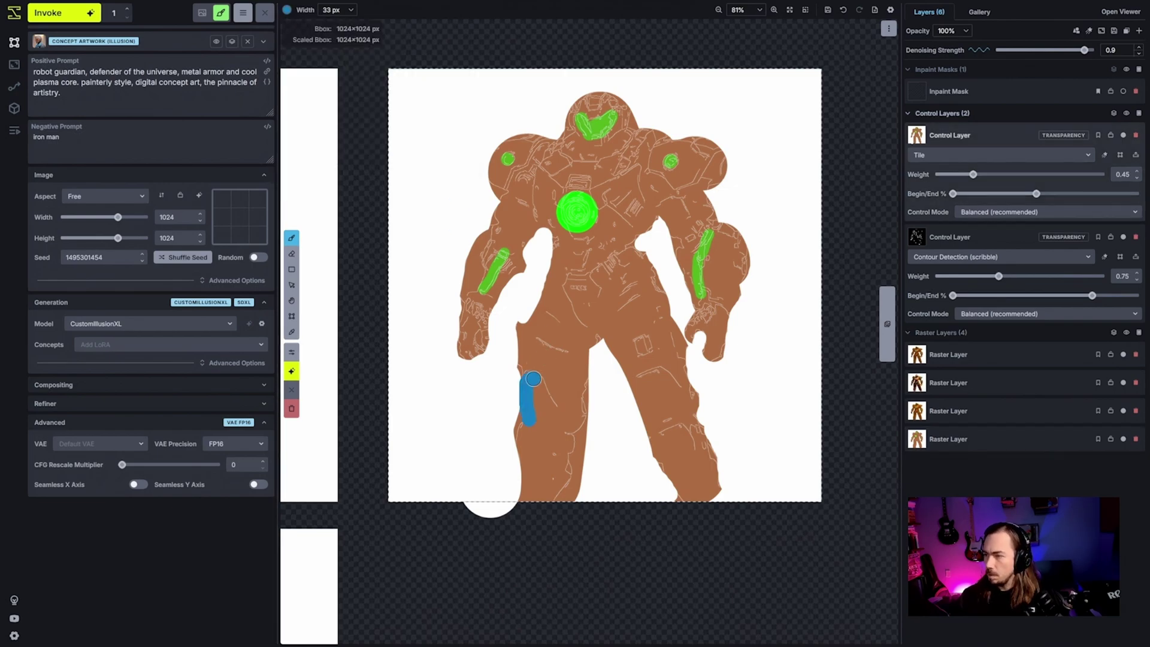
pyautogui.moveTo(648, 431); pyautogui.dragTo(699, 423)
pyautogui.moveTo(591, 324); pyautogui.dragTo(596, 300)
pyautogui.scroll(2, 590, 281)
pyautogui.moveTo(556, 252)
pyautogui.mouseDown()
pyautogui.moveTo(612, 182)
pyautogui.moveTo(640, 216)
pyautogui.mouseUp()
pyautogui.moveTo(604, 157)
pyautogui.mouseDown()
pyautogui.moveTo(570, 119)
pyautogui.moveTo(596, 117)
pyautogui.mouseUp()
pyautogui.moveTo(499, 185); pyautogui.dragTo(539, 157)
pyautogui.moveTo(651, 168); pyautogui.dragTo(658, 154)
pyautogui.scroll(-3, 704, 243)
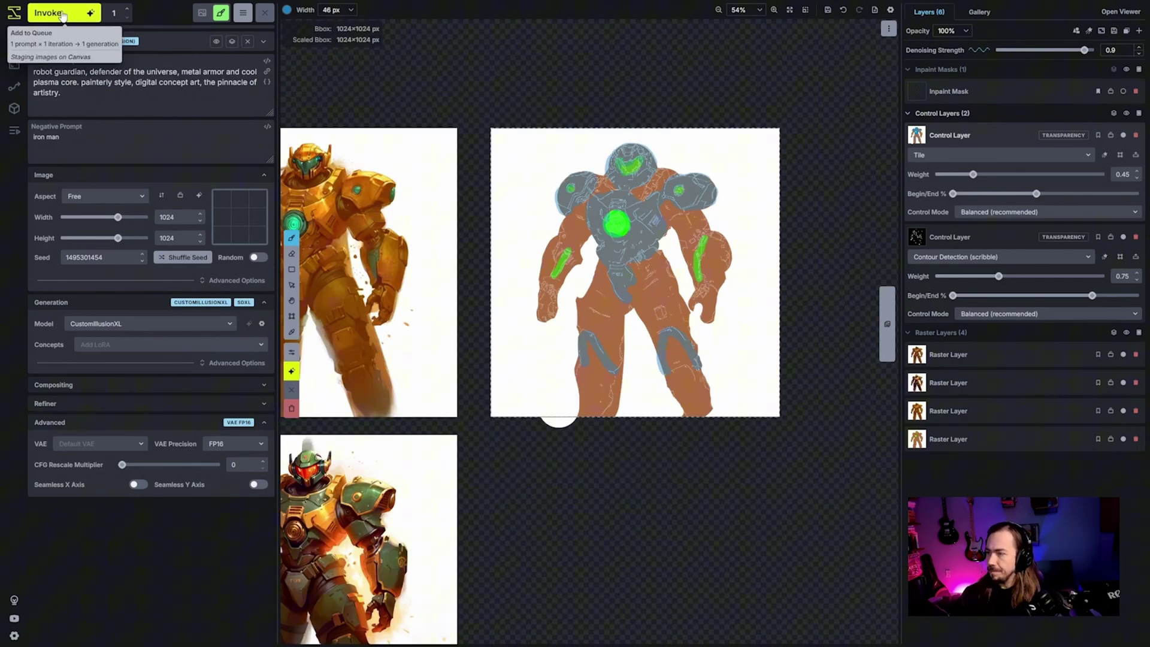
# - Generate an image from the blue-and-brown silhouette, inspect the armour details and accept the result
pyautogui.scroll(-3, 620, 401)
pyautogui.hotkey('ctrl', 'Return')
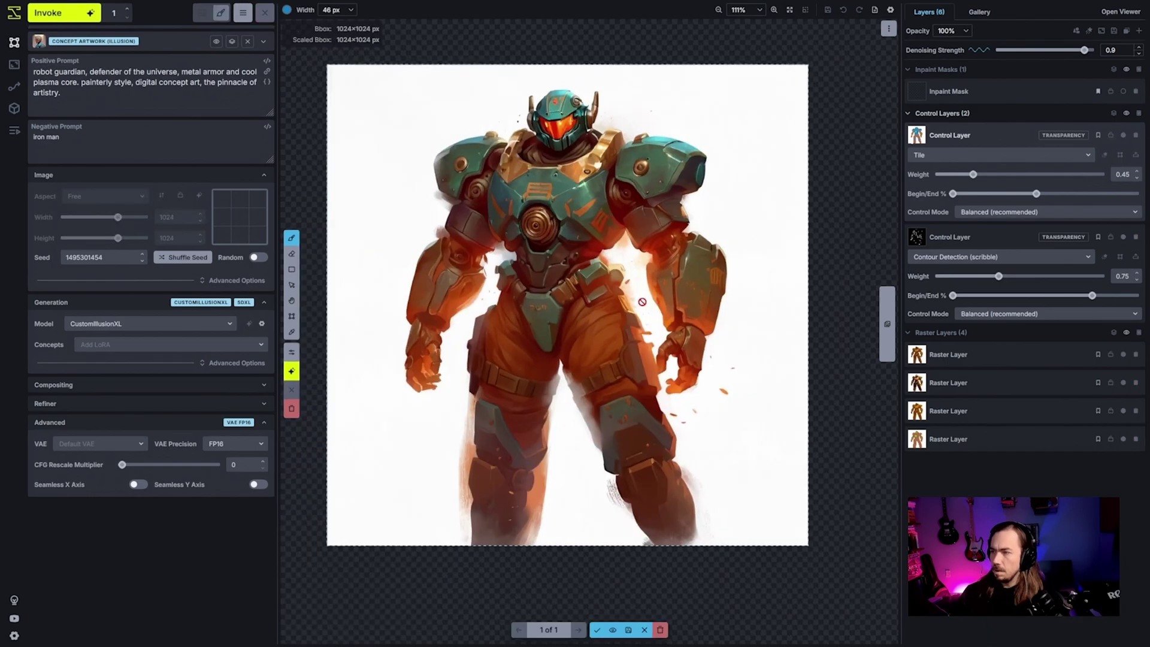
pyautogui.scroll(-1, 623, 284)
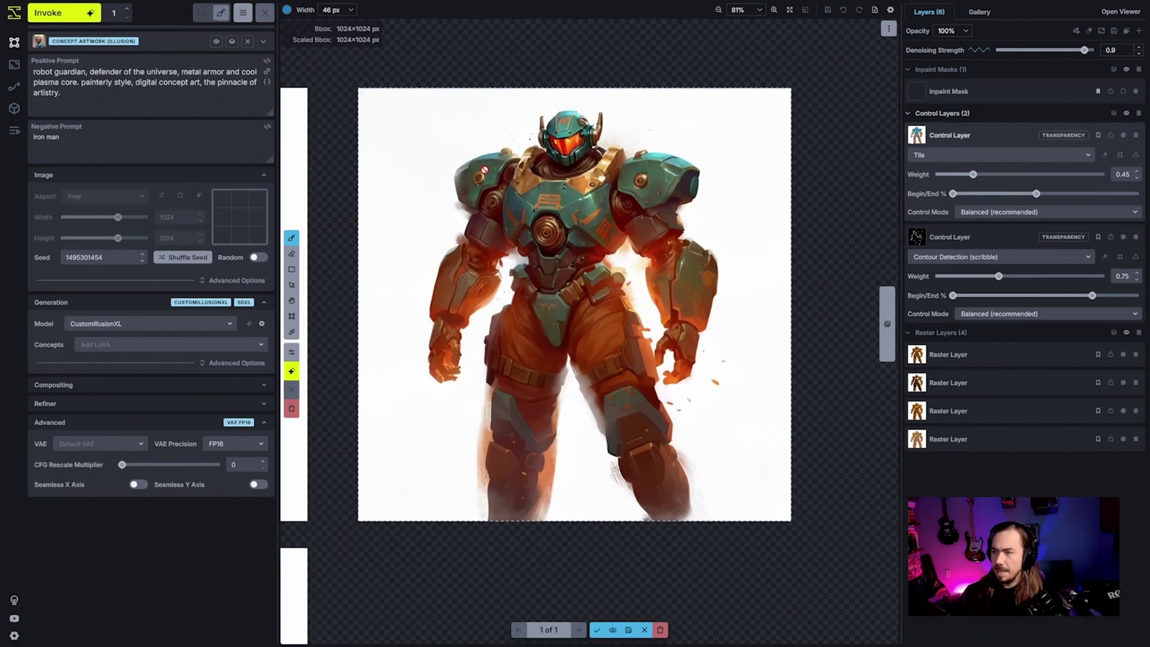
pyautogui.scroll(-4, 539, 285)
pyautogui.moveTo(549, 310); pyautogui.dragTo(651, 337)
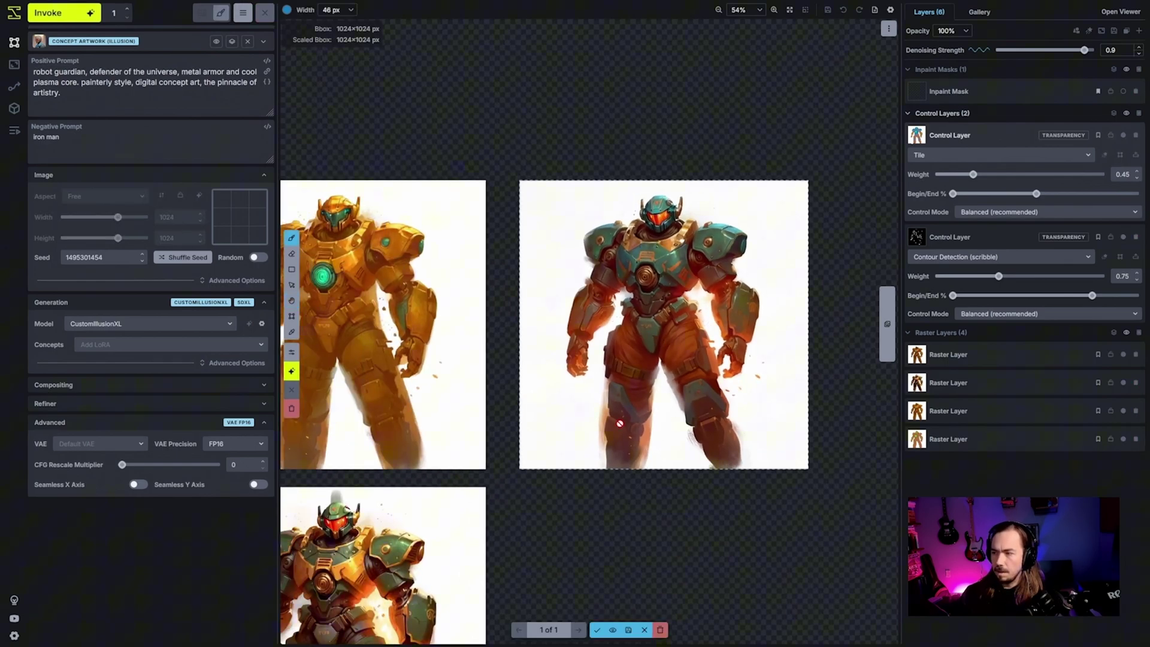
pyautogui.scroll(2, 627, 423)
pyautogui.scroll(4, 628, 422)
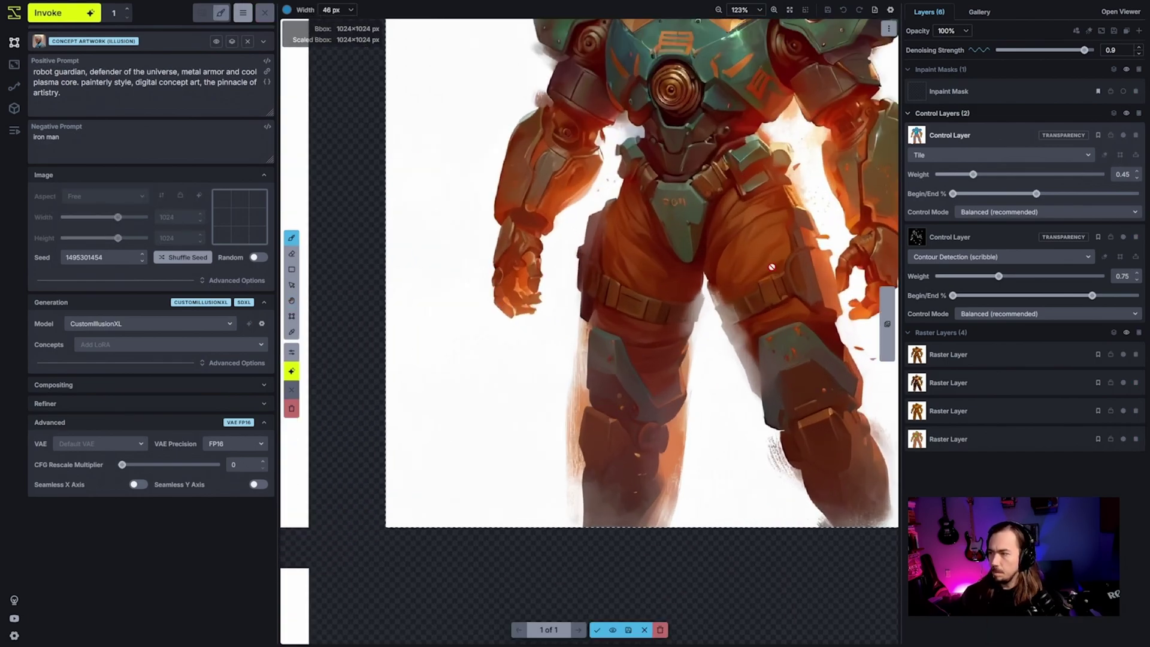
pyautogui.moveTo(756, 160); pyautogui.dragTo(718, 451)
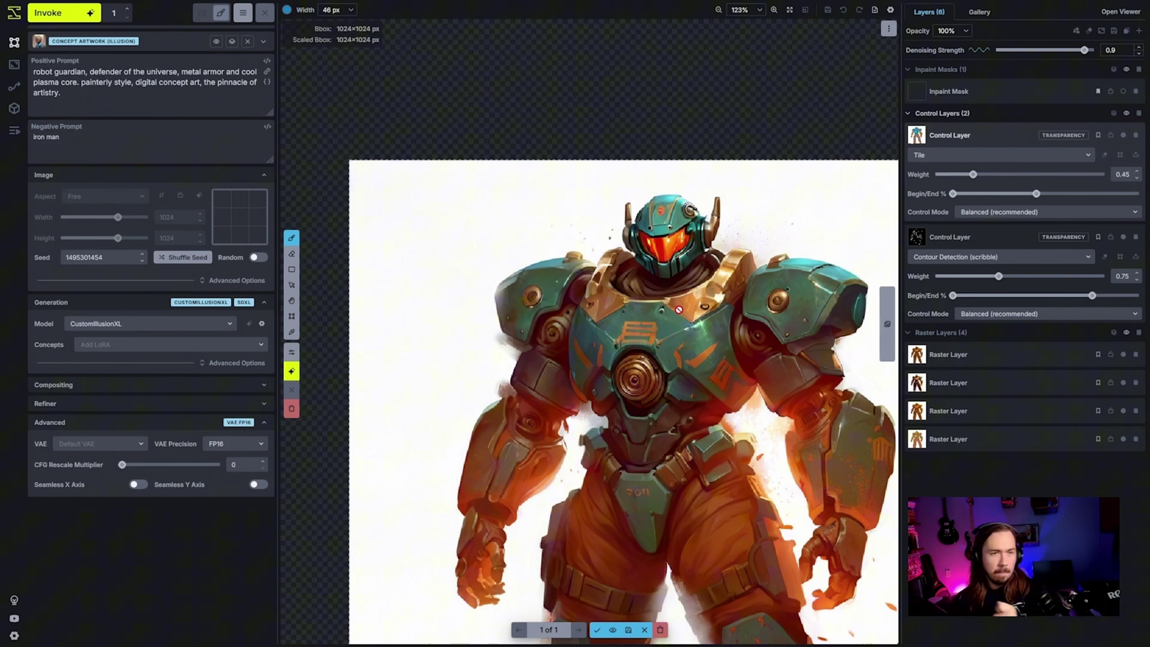
pyautogui.scroll(-5, 679, 309)
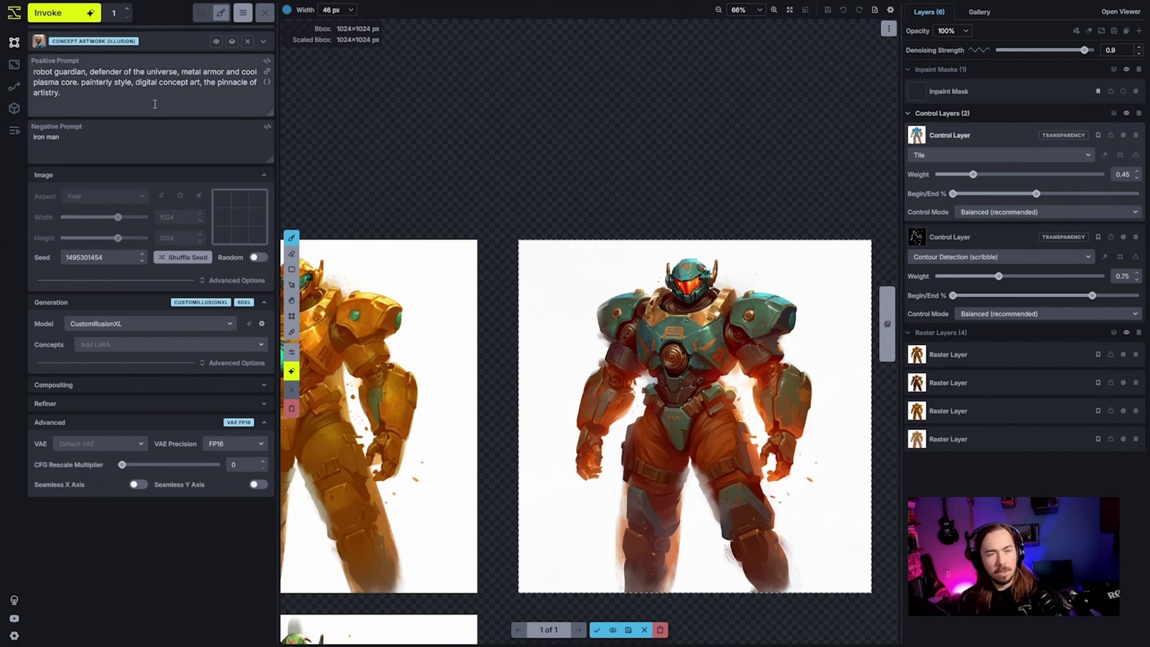
pyautogui.scroll(-6, 569, 519)
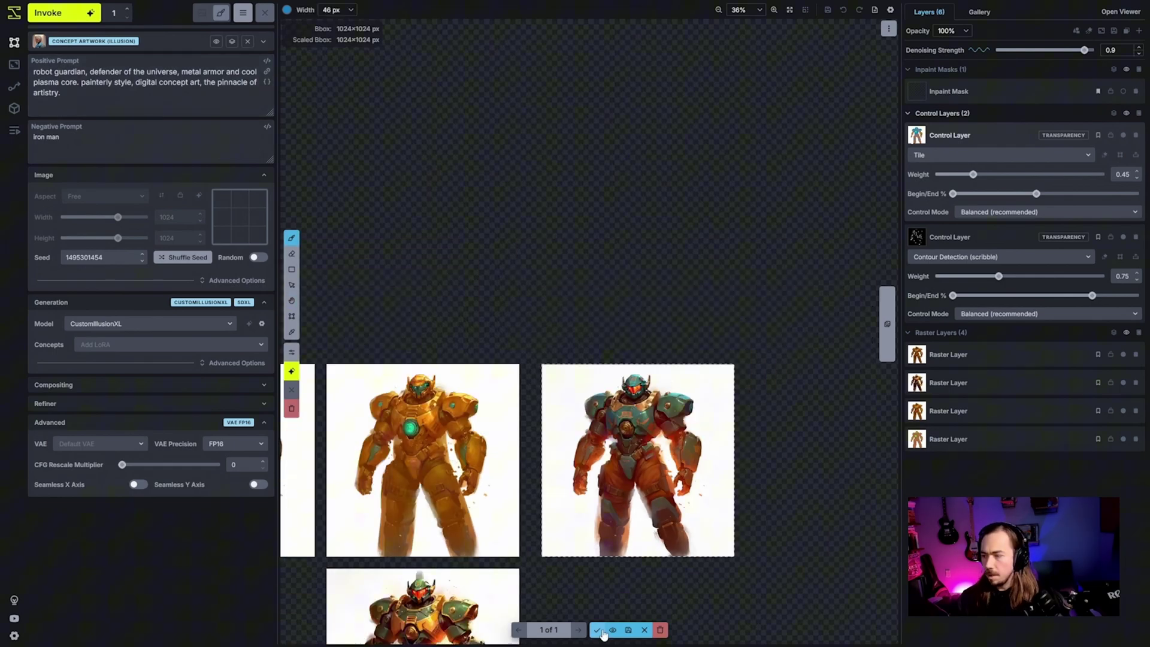
pyautogui.click(600, 631)
# - Move the newly accepted teal-and-orange robot image directly below the leftmost gold robot
pyautogui.press('space')
pyautogui.moveTo(544, 472)
pyautogui.mouseDown()
pyautogui.moveTo(693, 401)
pyautogui.moveTo(758, 346)
pyautogui.mouseUp()
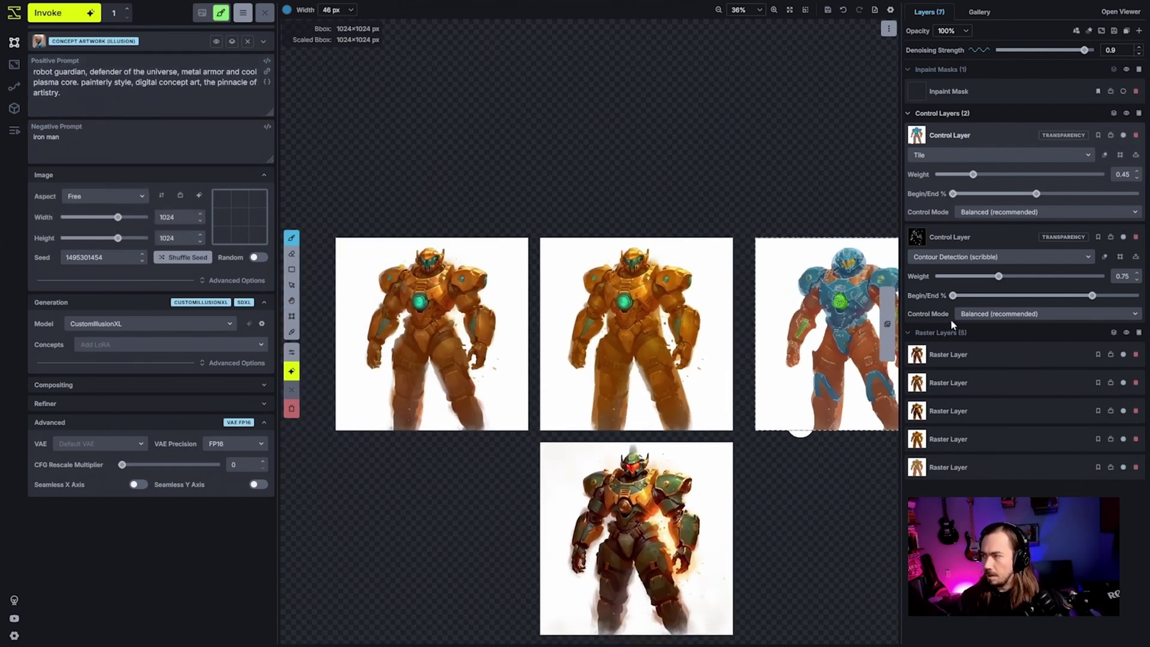
pyautogui.click(963, 354)
pyautogui.press('v')
pyautogui.moveTo(831, 360)
pyautogui.mouseDown()
pyautogui.moveTo(462, 512)
pyautogui.moveTo(418, 557)
pyautogui.mouseUp()
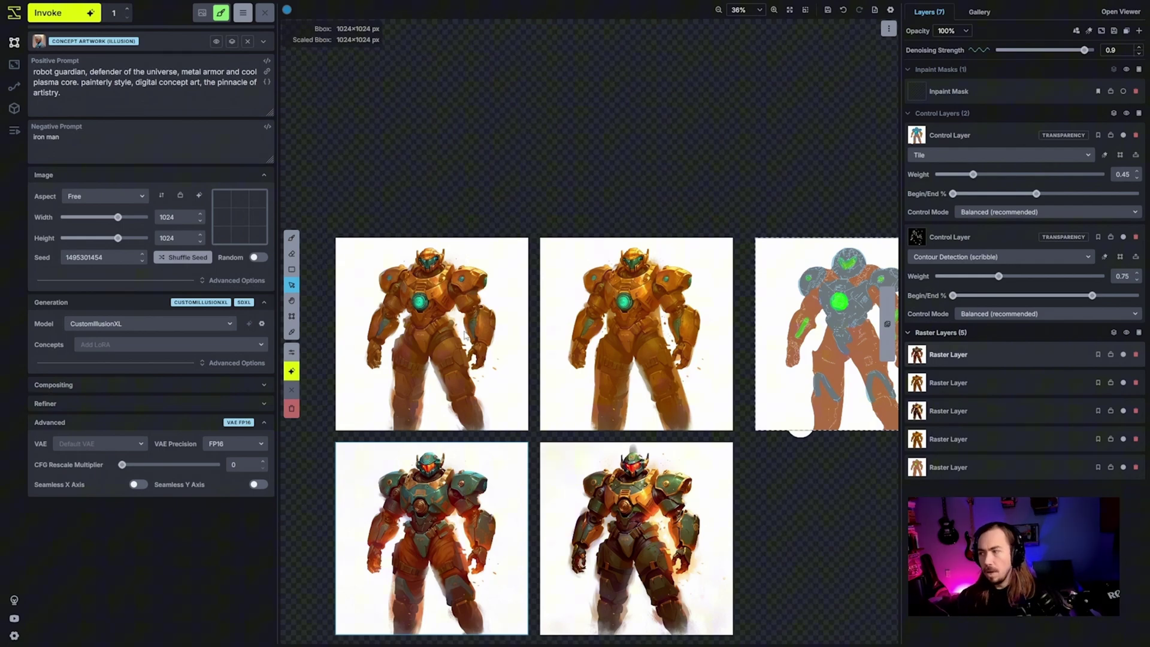
# - Select the Tile control layer and set up a partly transparent white brush 37 px wide
pyautogui.moveTo(858, 292); pyautogui.dragTo(690, 330)
pyautogui.scroll(7, 713, 330)
pyautogui.click(959, 135)
pyautogui.click(287, 11)
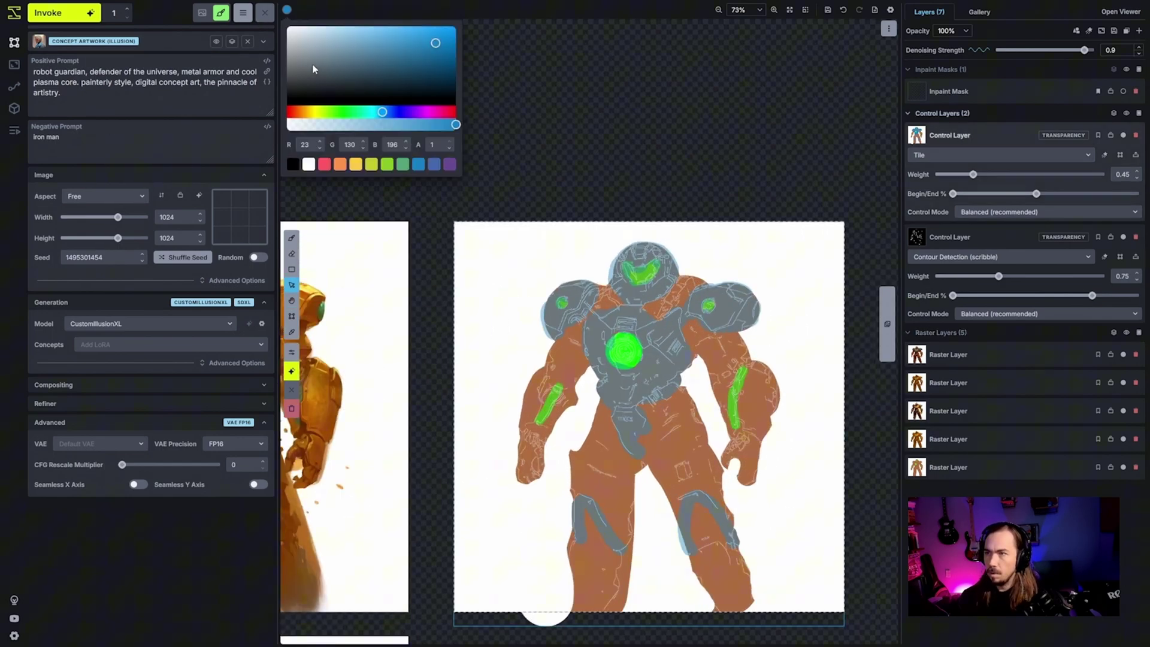
pyautogui.moveTo(310, 56); pyautogui.dragTo(277, 15)
pyautogui.moveTo(424, 127); pyautogui.dragTo(415, 127)
pyautogui.press('b')
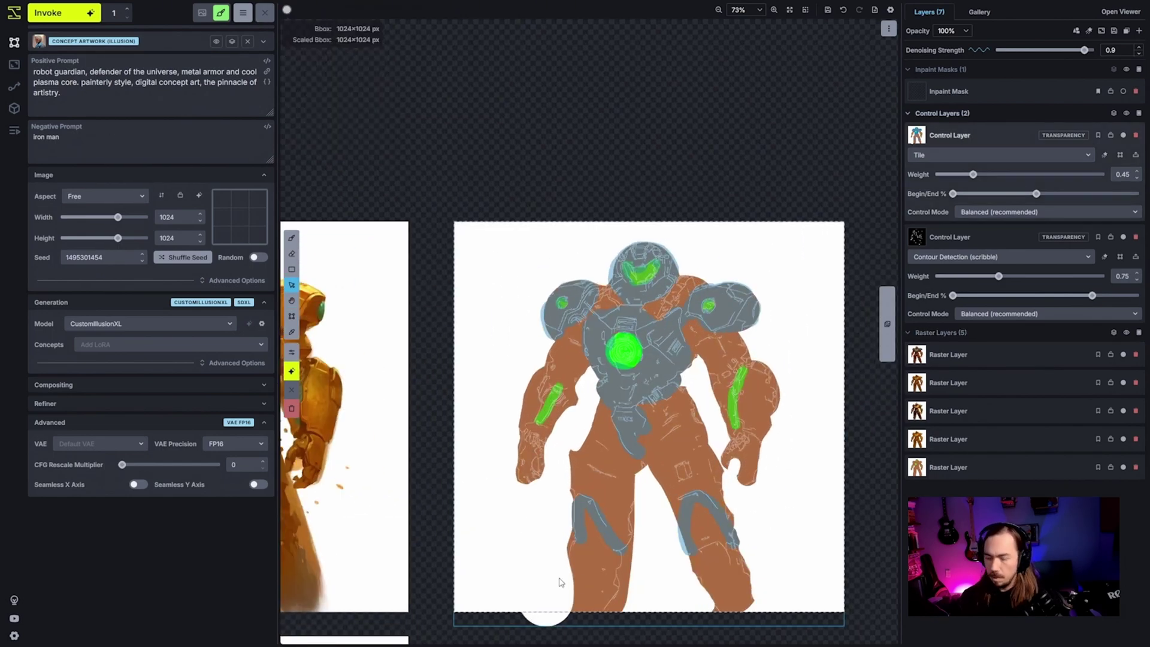
pyautogui.press('[')
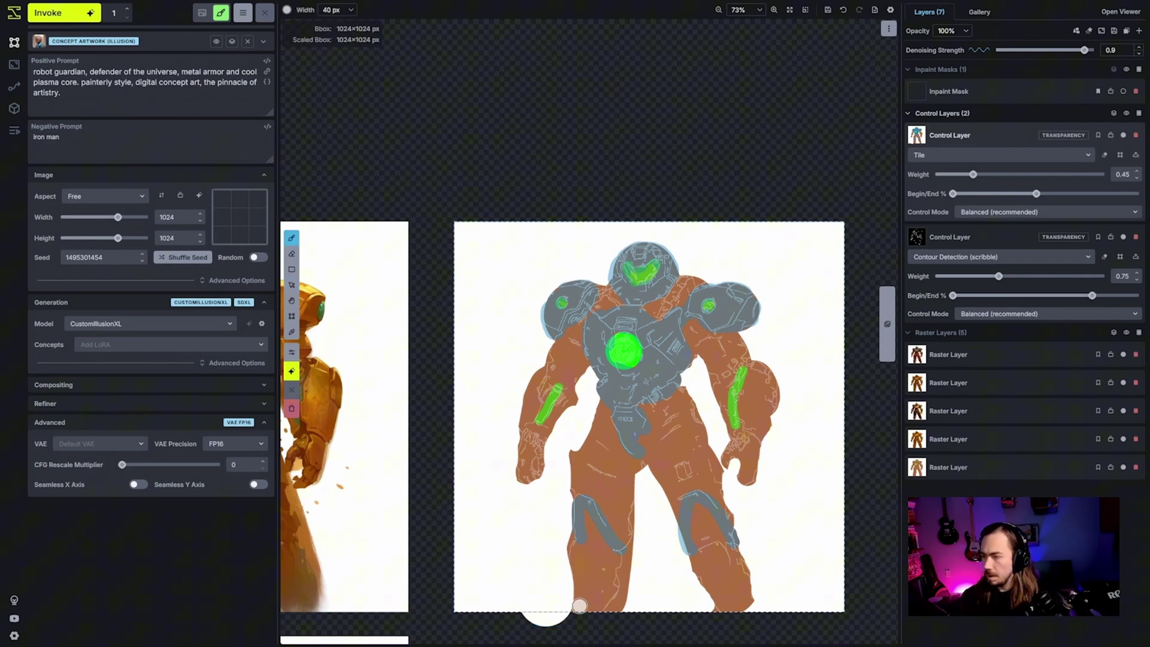
# - Lower the brush colour's opacity further and paint light highlights along the left edges of the leg, arm, shoulder and helmet
pyautogui.click(287, 10)
pyautogui.click(374, 125)
pyautogui.moveTo(576, 609)
pyautogui.mouseDown()
pyautogui.moveTo(602, 411)
pyautogui.moveTo(594, 369)
pyautogui.mouseUp()
pyautogui.moveTo(527, 473)
pyautogui.mouseDown()
pyautogui.moveTo(588, 287)
pyautogui.moveTo(639, 250)
pyautogui.mouseUp()
# - Switch the translucent brush colour to black and paint shadows along the right edges of the legs and arm
pyautogui.click(287, 10)
pyautogui.click(288, 104)
pyautogui.moveTo(630, 469); pyautogui.dragTo(621, 606)
pyautogui.press(']')
pyautogui.moveTo(751, 601); pyautogui.dragTo(743, 327)
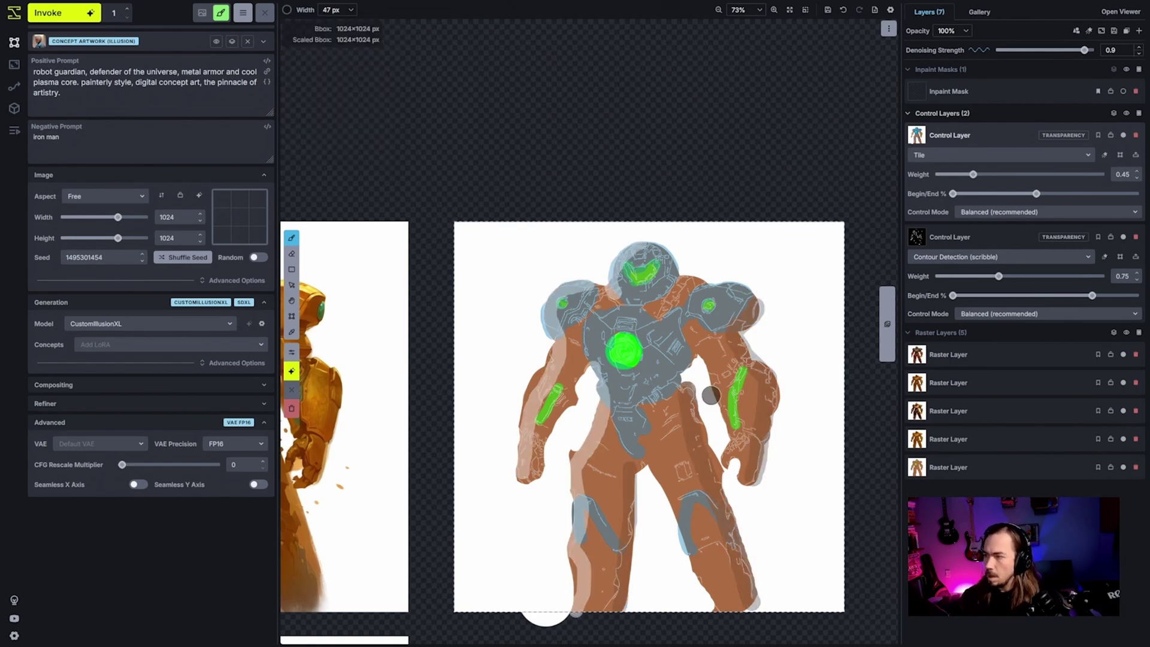
# - Generate an image from the highlighted and shaded silhouette and accept it
pyautogui.click(70, 18)
pyautogui.scroll(-3, 554, 388)
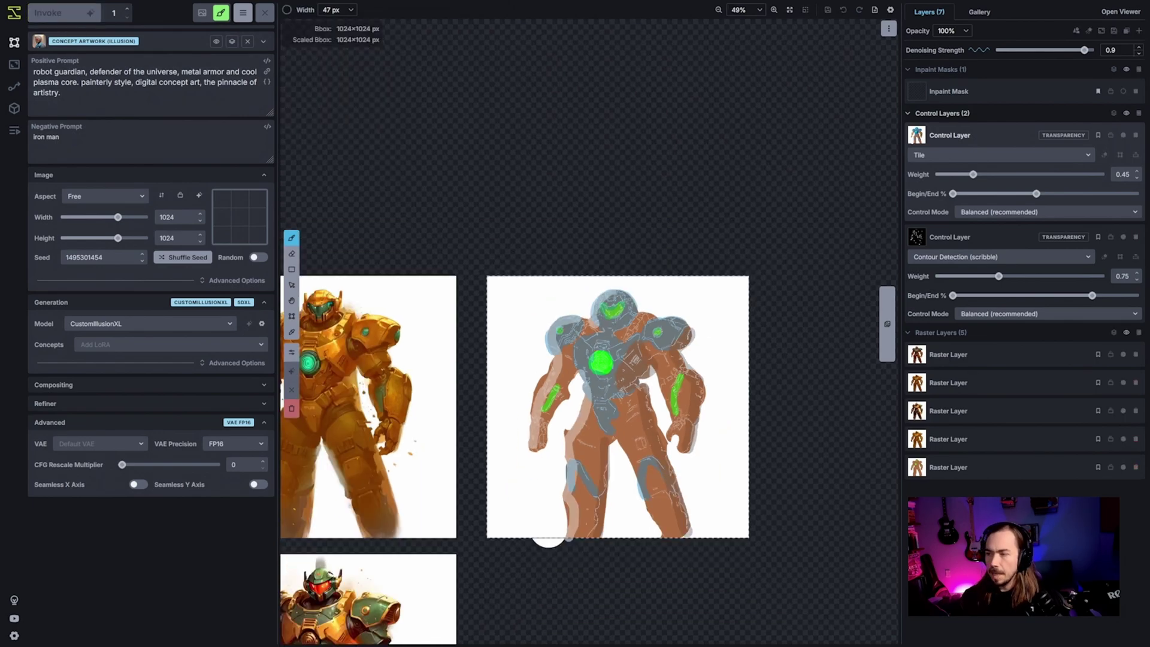
pyautogui.hotkey('ctrl', 'Return')
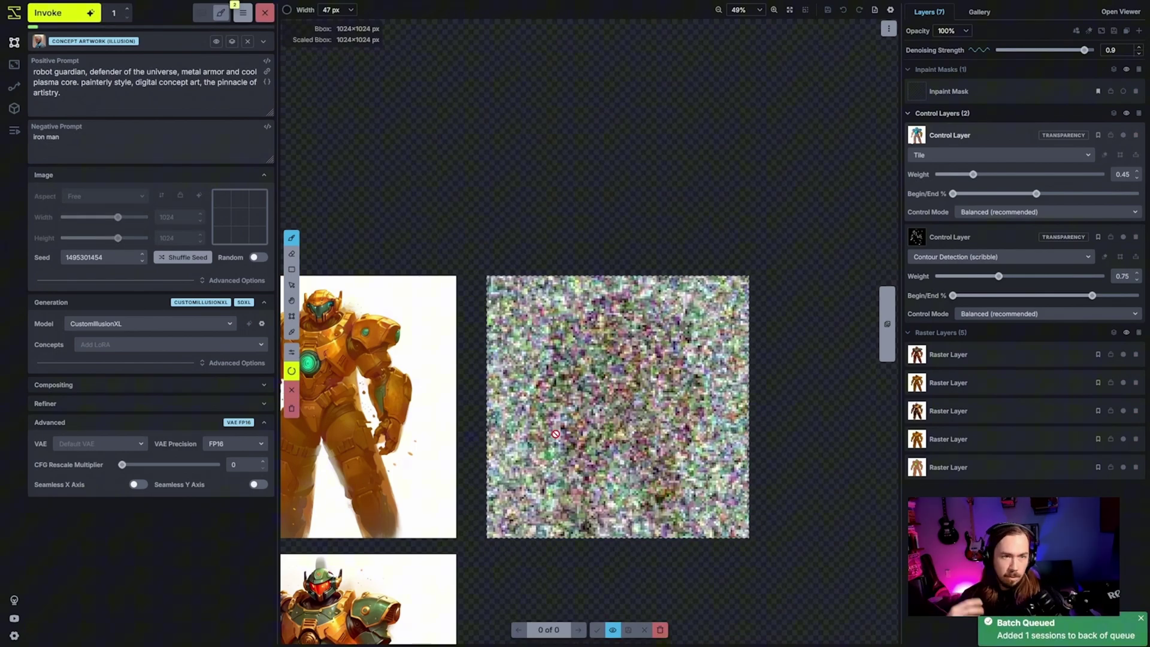
pyautogui.press('h')
pyautogui.moveTo(605, 373); pyautogui.dragTo(721, 303)
pyautogui.scroll(-4, 722, 303)
pyautogui.moveTo(572, 392); pyautogui.dragTo(668, 330)
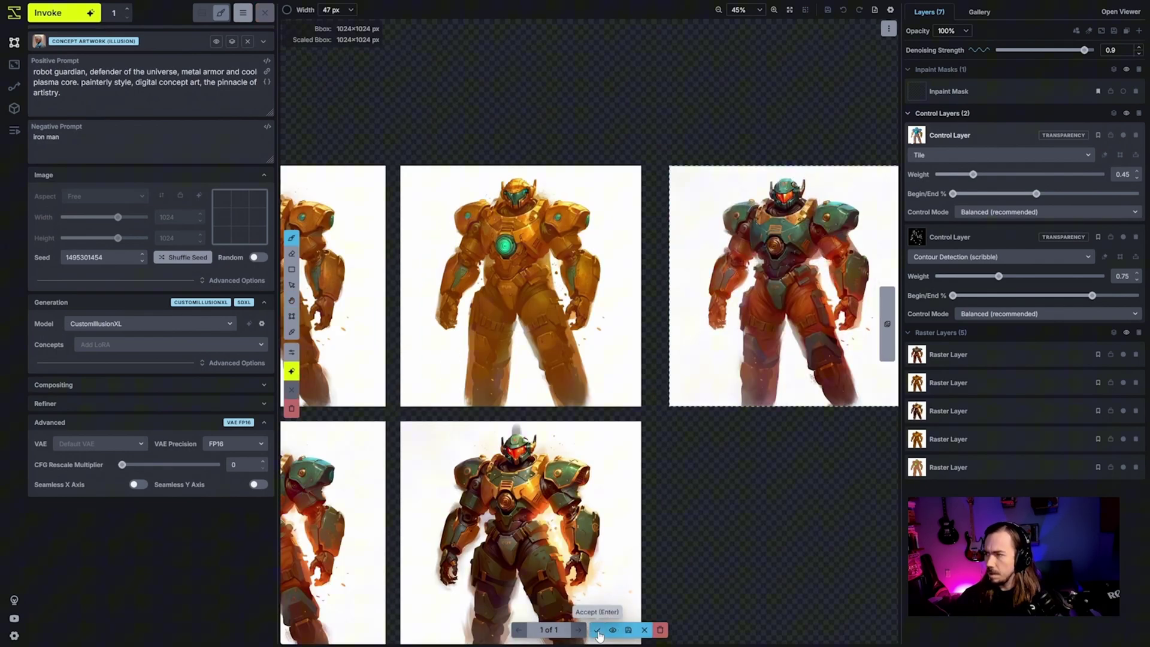
pyautogui.click(597, 630)
# - Move the newly accepted image to the left of the earlier teal-and-orange robot in the lower row
pyautogui.scroll(-3, 481, 420)
pyautogui.moveTo(481, 420); pyautogui.dragTo(589, 401)
pyautogui.click(1004, 356)
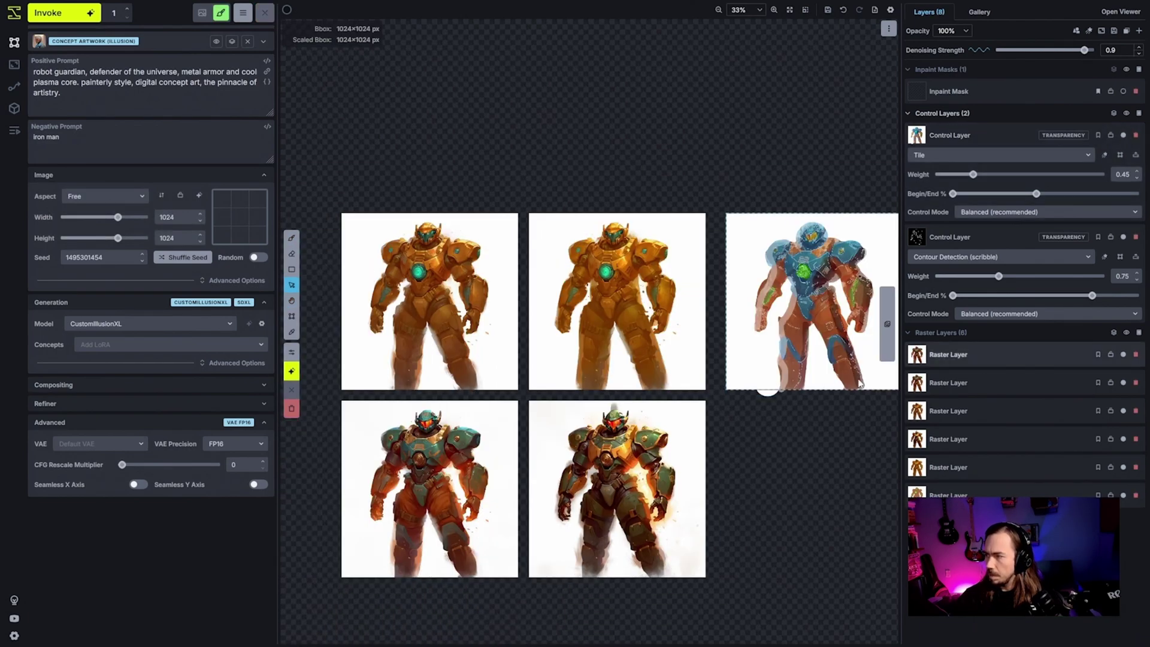
pyautogui.press('v')
pyautogui.moveTo(801, 305); pyautogui.dragTo(276, 493)
# - Compare the lighting and shading of the two teal-and-orange robots, and review the painted silhouette
pyautogui.moveTo(339, 528); pyautogui.dragTo(549, 487)
pyautogui.scroll(5, 551, 491)
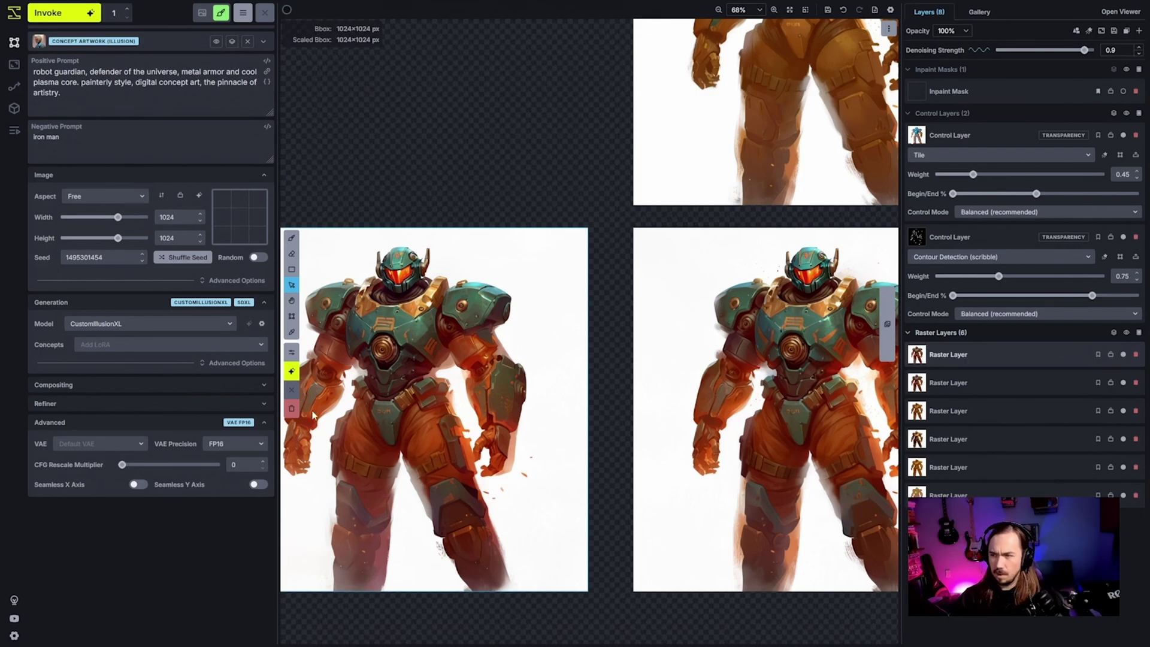
pyautogui.press('space')
pyautogui.moveTo(391, 387); pyautogui.dragTo(471, 373)
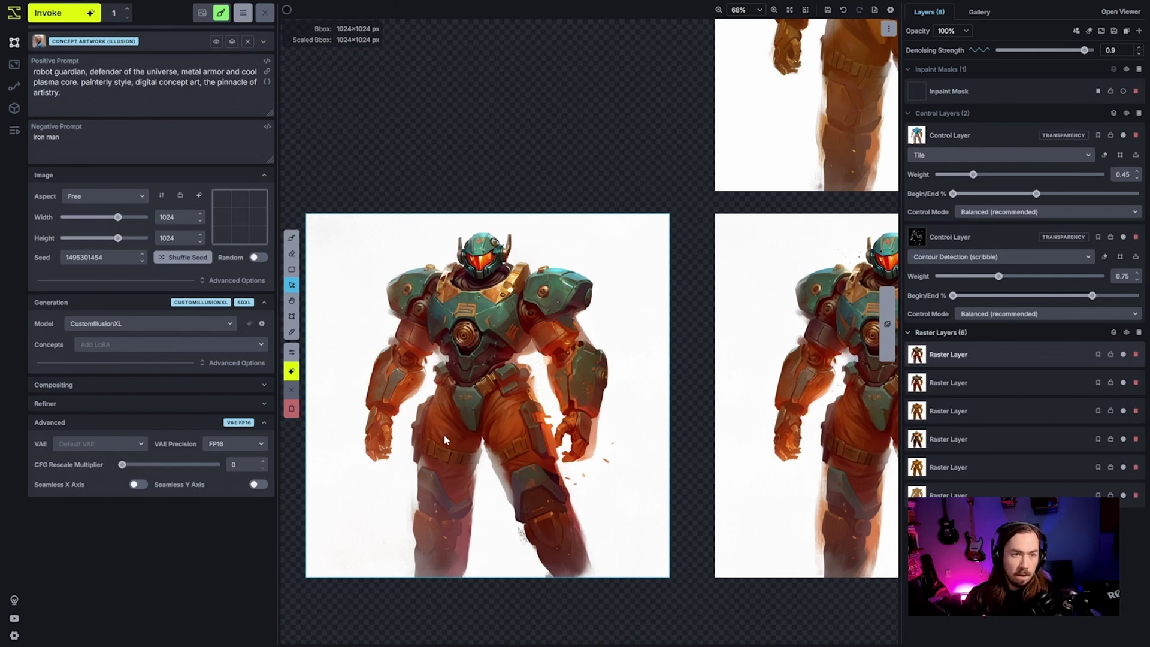
pyautogui.scroll(-5, 726, 419)
pyautogui.press('space')
pyautogui.moveTo(778, 390); pyautogui.dragTo(633, 427)
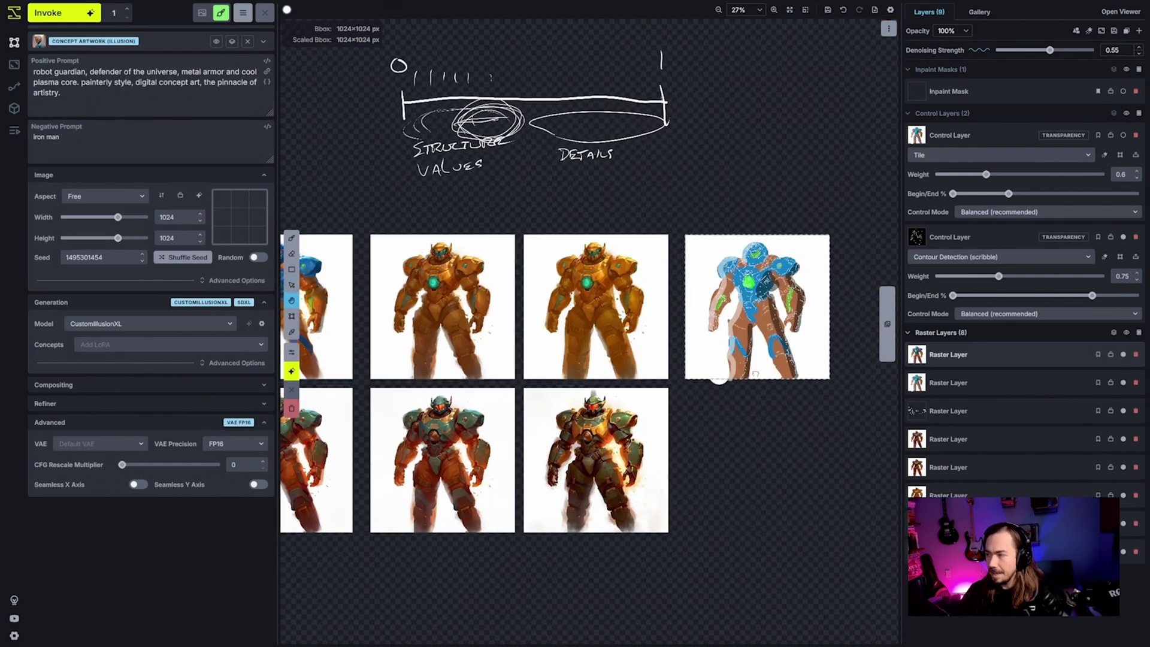
pyautogui.scroll(3, 779, 363)
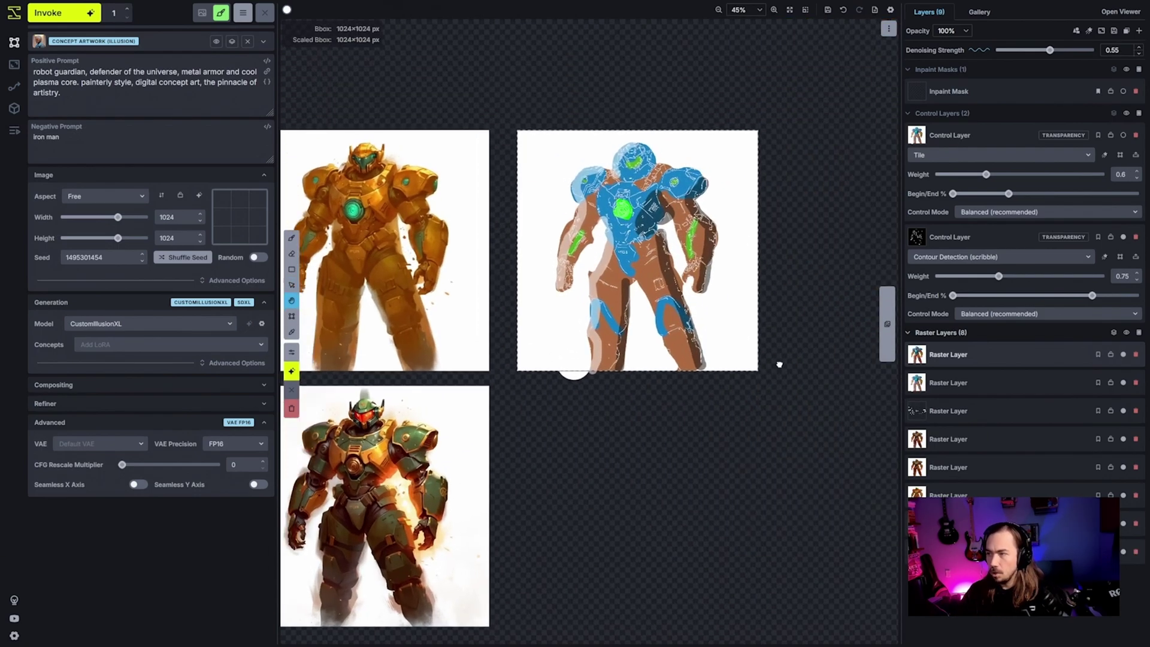
pyautogui.scroll(1, 779, 363)
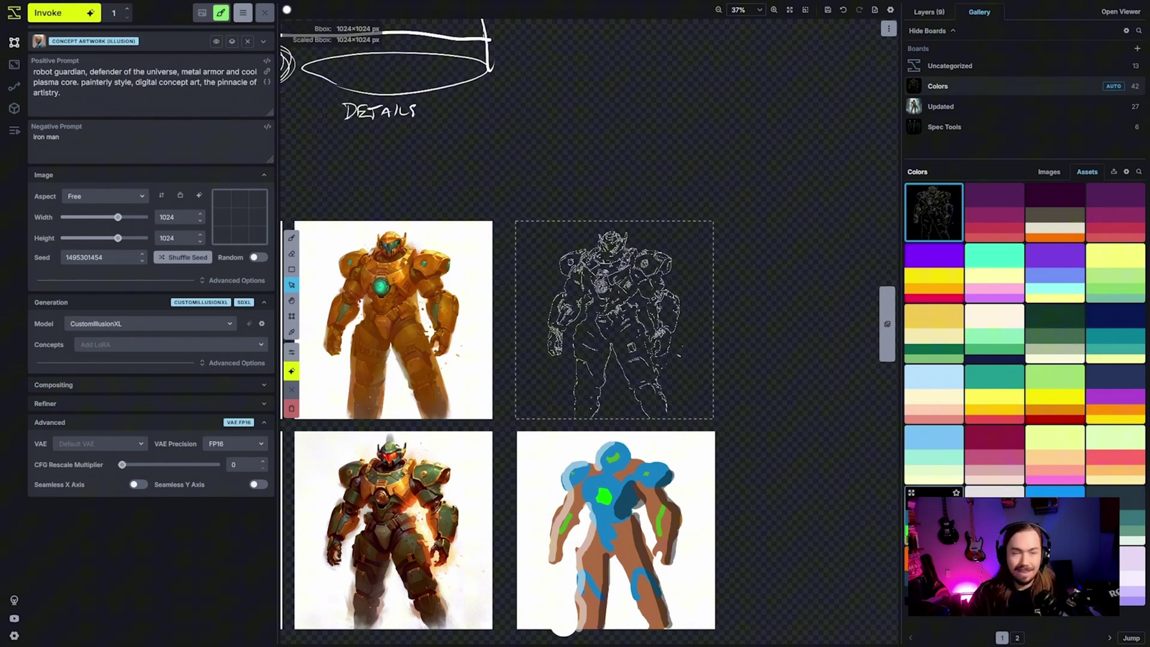
# - Add the black, blue, green and yellow palette as a regional reference image using the Standard Reference (IP Adapter ViT-H) model
pyautogui.moveTo(934, 515); pyautogui.dragTo(467, 543)
pyautogui.click(928, 12)
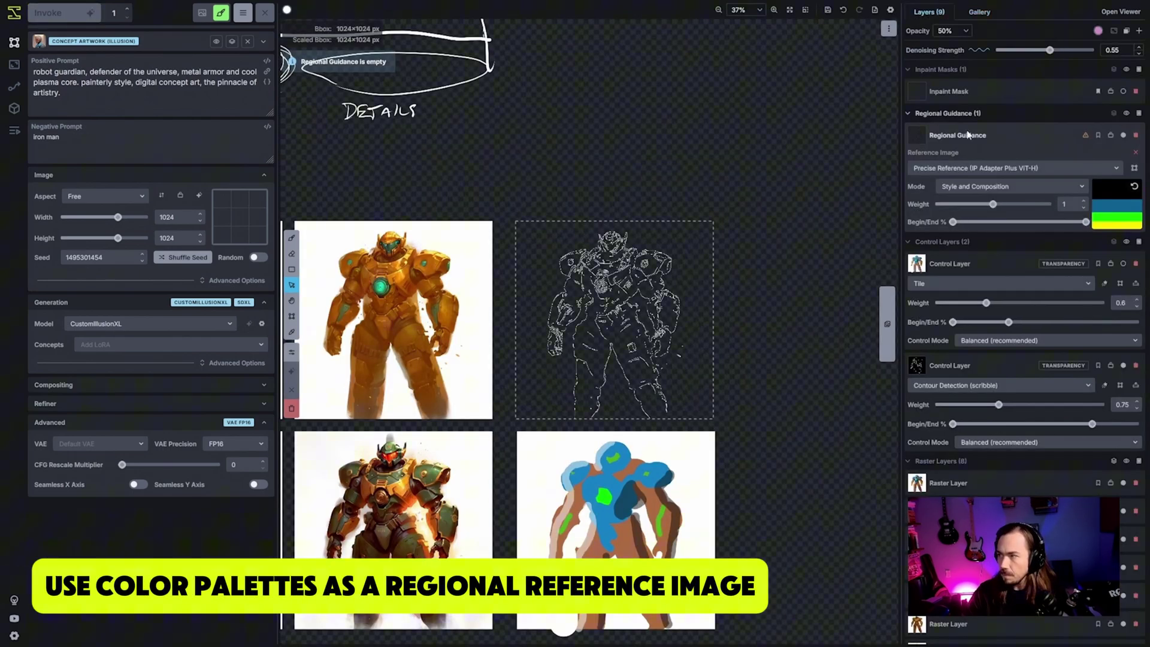
pyautogui.click(908, 281)
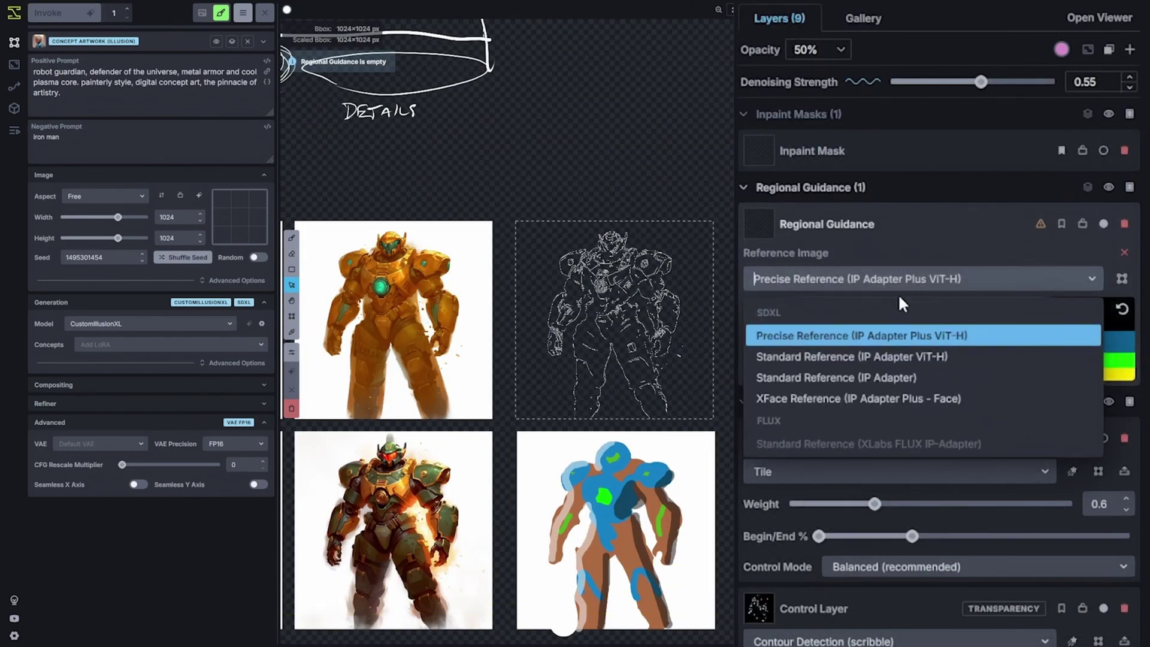
pyautogui.click(883, 356)
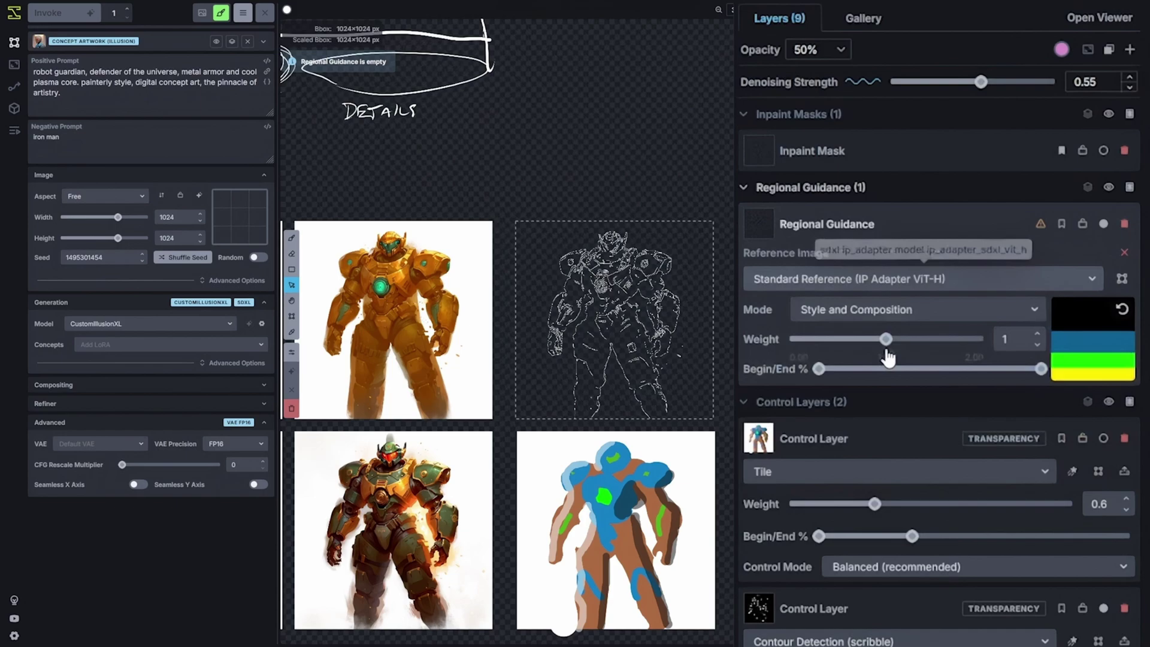
# - Set the regional reference image's mode to Style Only and its weight to 0.5
pyautogui.click(903, 314)
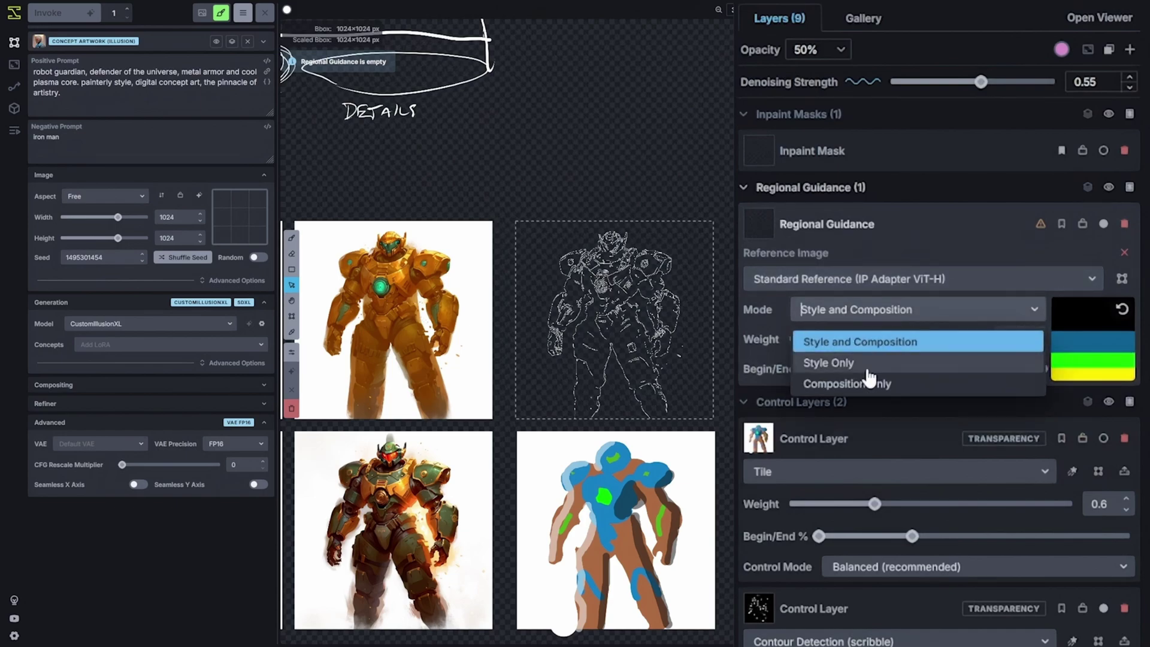
pyautogui.click(869, 367)
pyautogui.moveTo(885, 338); pyautogui.dragTo(839, 340)
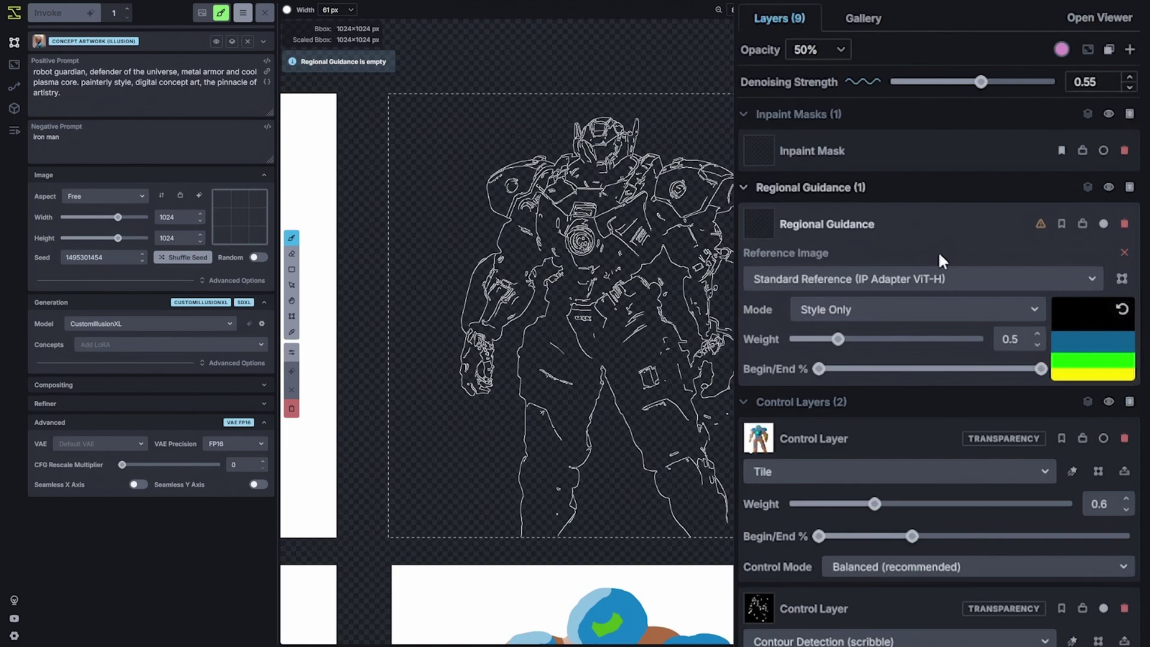
# - Duplicate the regional guidance layer and replace the reference image of the upper one with the orange and navy palette
pyautogui.rightClick(938, 255)
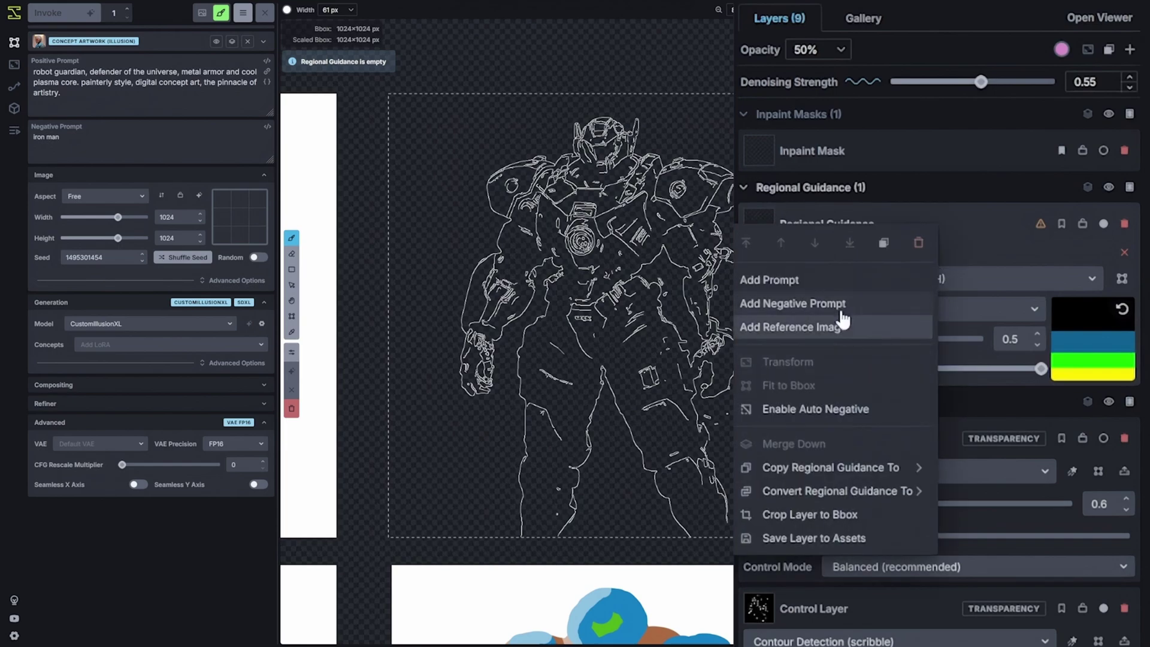
pyautogui.click(886, 238)
pyautogui.click(979, 12)
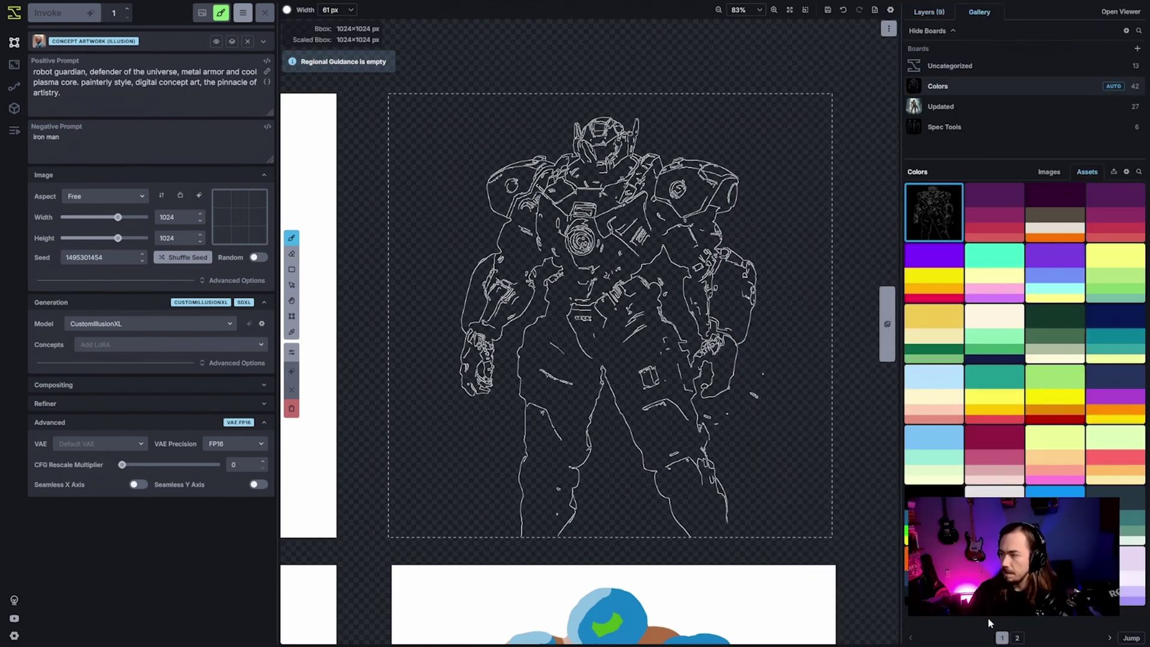
pyautogui.moveTo(935, 522)
pyautogui.moveTo(935, 521); pyautogui.dragTo(930, 86)
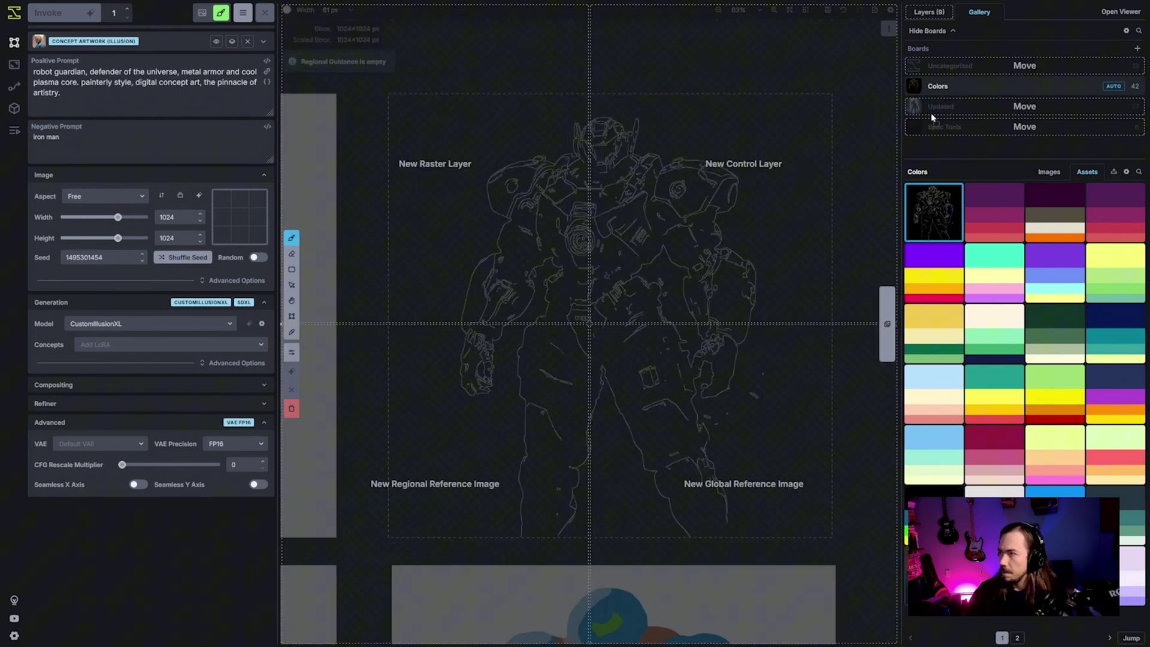
pyautogui.moveTo(923, 16); pyautogui.dragTo(1117, 211)
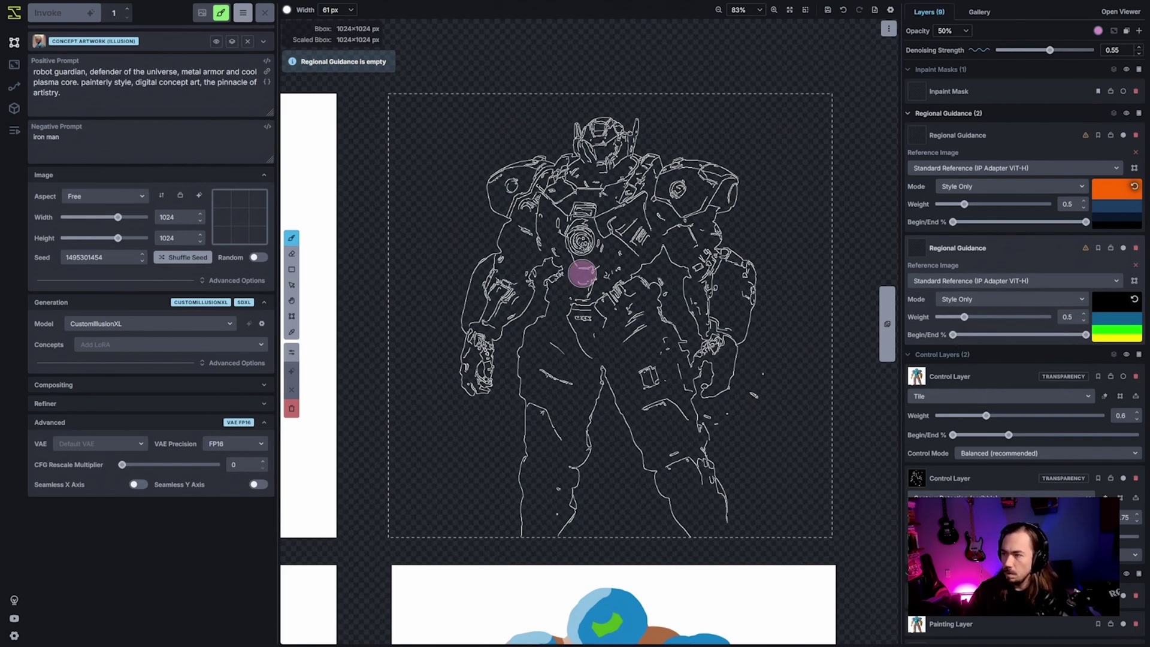
# - Mask the torso and both forearms on the blue-green palette's guidance layer with a 96 px brush, and select the orange palette's guidance layer
pyautogui.press(']')
pyautogui.moveTo(585, 273)
pyautogui.mouseDown()
pyautogui.moveTo(558, 209)
pyautogui.moveTo(569, 182)
pyautogui.moveTo(589, 201)
pyautogui.moveTo(635, 183)
pyautogui.moveTo(646, 243)
pyautogui.moveTo(629, 239)
pyautogui.moveTo(585, 290)
pyautogui.mouseUp()
pyautogui.moveTo(476, 351)
pyautogui.mouseDown()
pyautogui.moveTo(477, 379)
pyautogui.moveTo(496, 292)
pyautogui.moveTo(515, 290)
pyautogui.mouseUp()
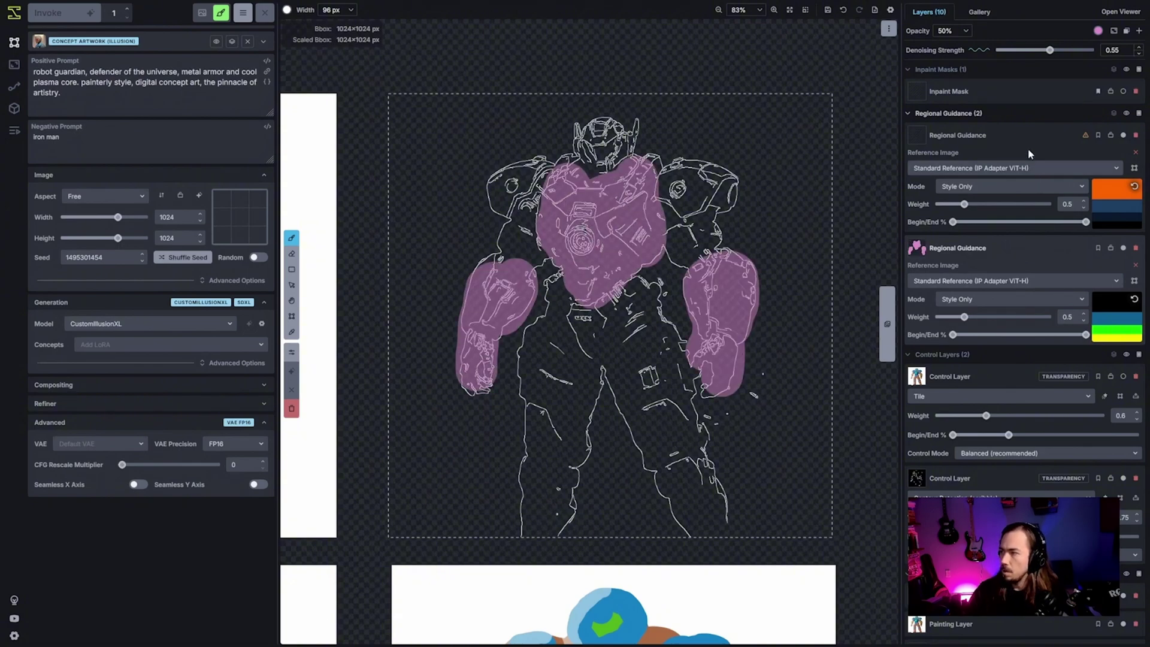
pyautogui.click(1030, 140)
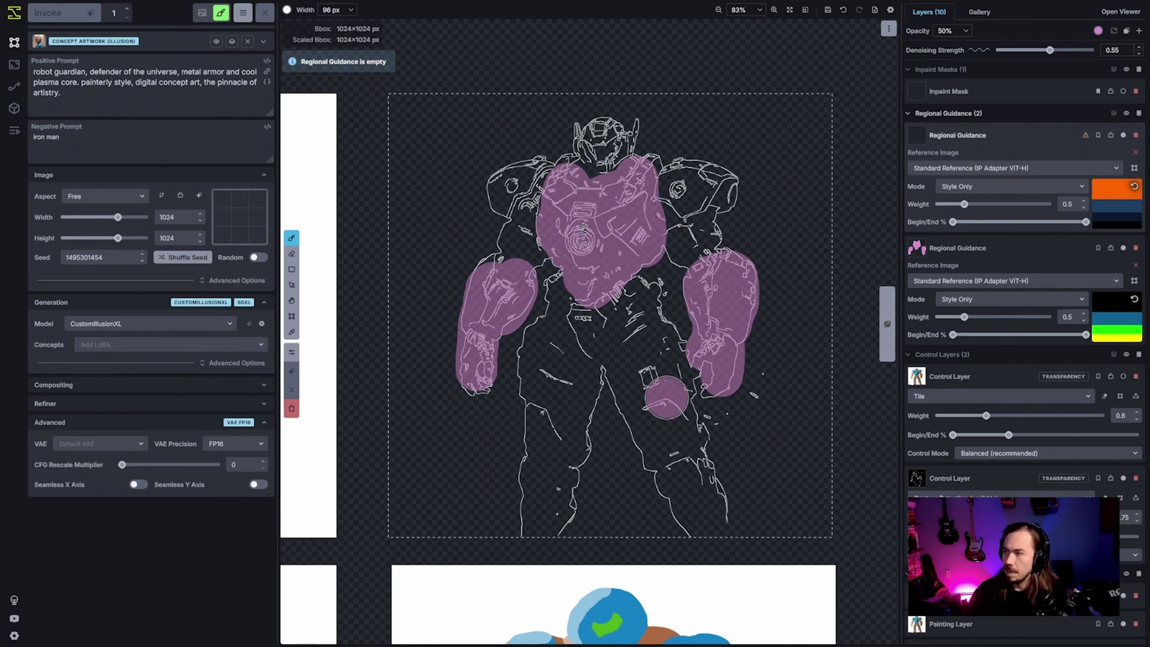
# - Mask the waist and both legs on the orange palette's guidance layer with a 54 px brush and set its mask colour to bright yellow
pyautogui.press(']')
pyautogui.press(']')
pyautogui.press(']')
pyautogui.moveTo(552, 513)
pyautogui.mouseDown()
pyautogui.moveTo(560, 339)
pyautogui.moveTo(566, 379)
pyautogui.moveTo(621, 326)
pyautogui.moveTo(657, 390)
pyautogui.mouseUp()
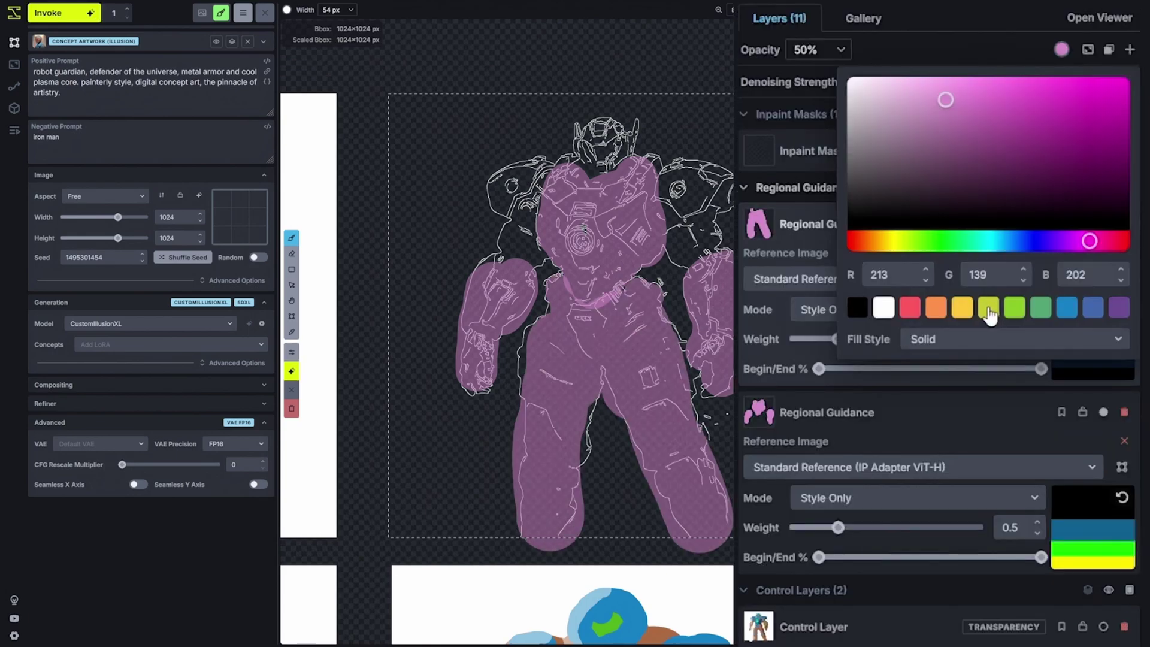
pyautogui.click(989, 310)
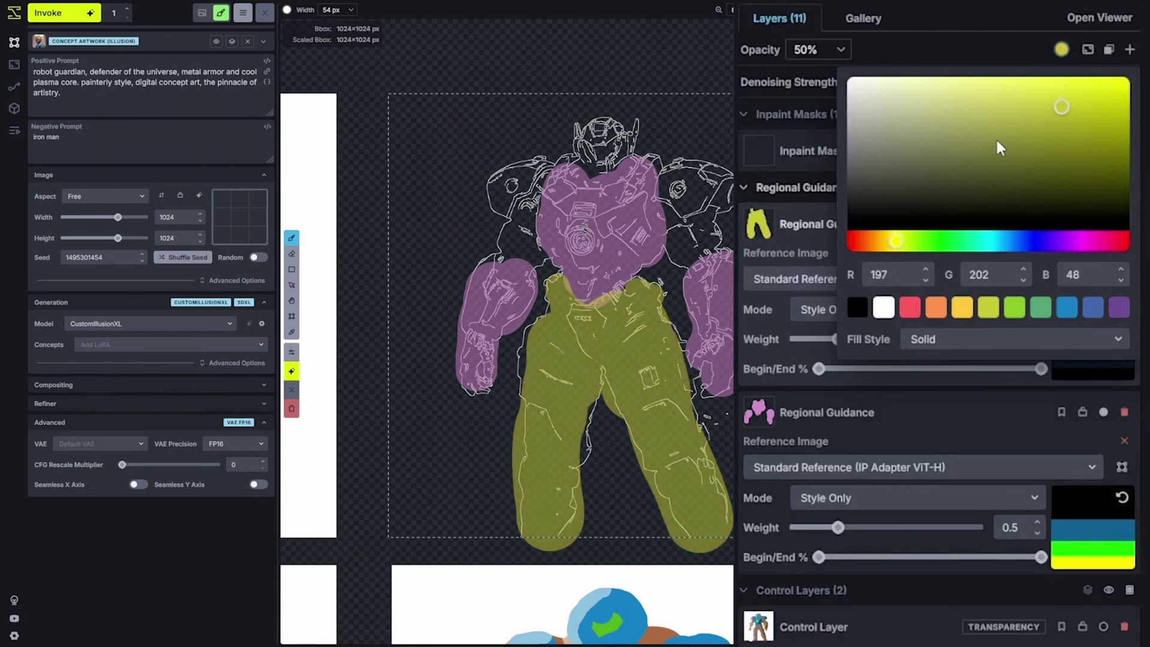
pyautogui.moveTo(1008, 127); pyautogui.dragTo(1128, 77)
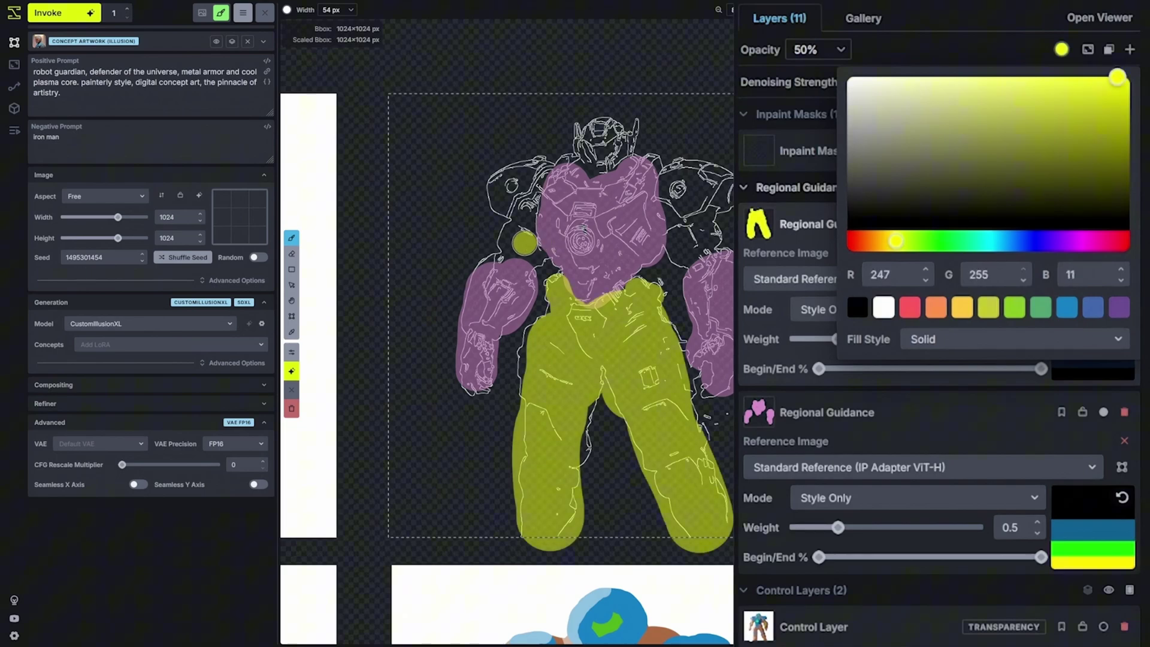
# - Add the upper arms, shoulders and head to the orange palette's mask and change the mask colour to orange
pyautogui.moveTo(530, 247)
pyautogui.mouseDown()
pyautogui.moveTo(533, 179)
pyautogui.moveTo(520, 200)
pyautogui.mouseUp()
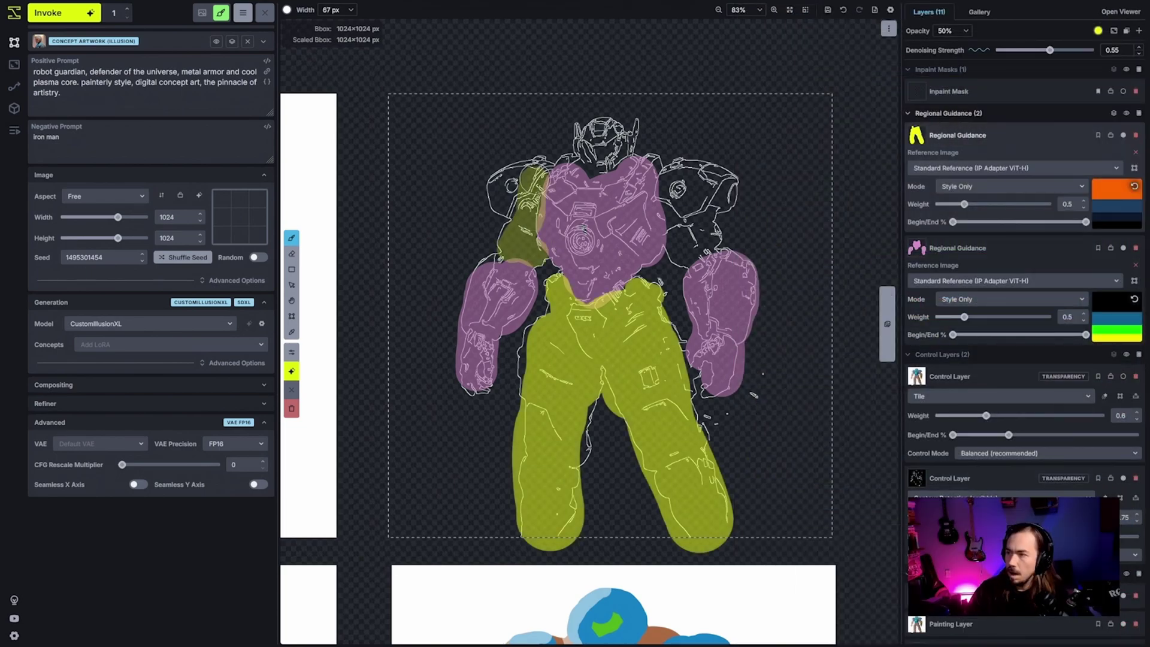
pyautogui.moveTo(681, 244)
pyautogui.mouseDown()
pyautogui.moveTo(665, 184)
pyautogui.moveTo(721, 190)
pyautogui.moveTo(688, 226)
pyautogui.moveTo(707, 239)
pyautogui.moveTo(704, 258)
pyautogui.mouseUp()
pyautogui.moveTo(596, 175)
pyautogui.mouseDown()
pyautogui.moveTo(590, 139)
pyautogui.moveTo(605, 131)
pyautogui.moveTo(632, 135)
pyautogui.moveTo(635, 162)
pyautogui.mouseUp()
pyautogui.click(1098, 31)
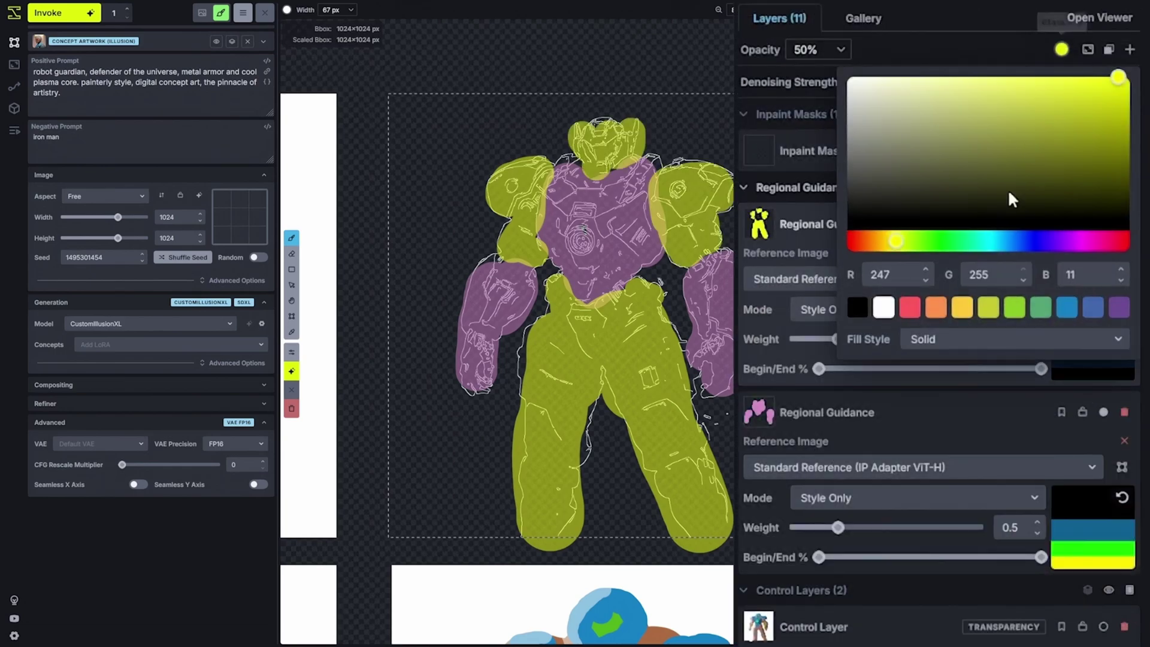
pyautogui.click(935, 307)
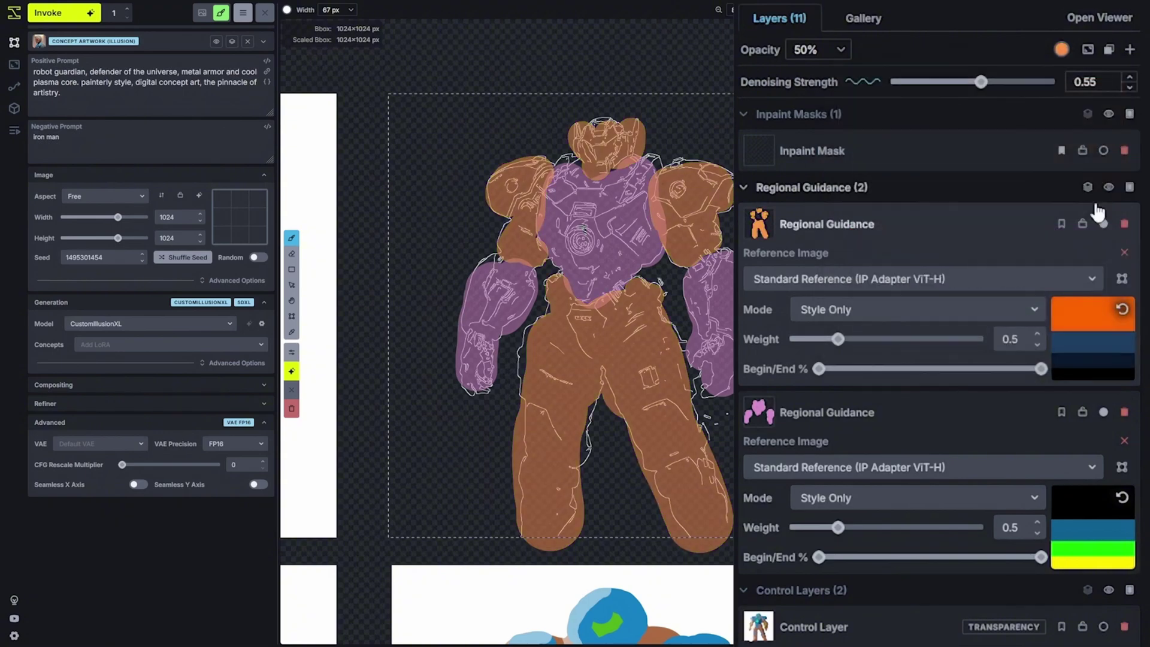
# - Change the mask colour of the blue-green palette's guidance layer to bright green
pyautogui.click(938, 418)
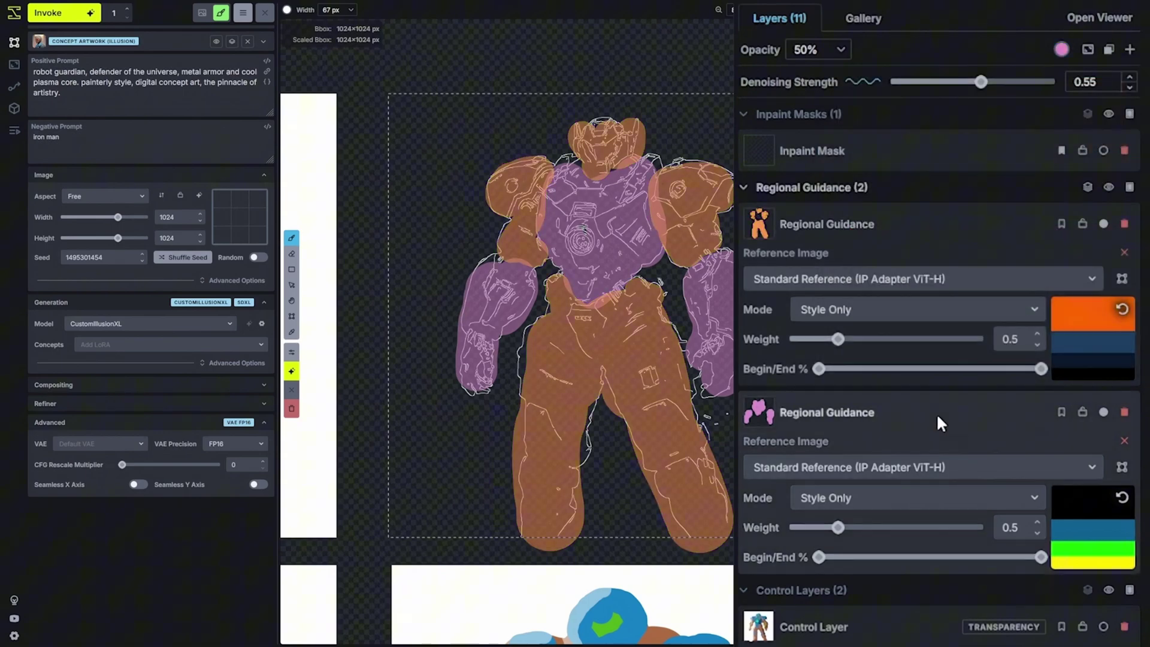
pyautogui.click(1062, 52)
pyautogui.click(942, 241)
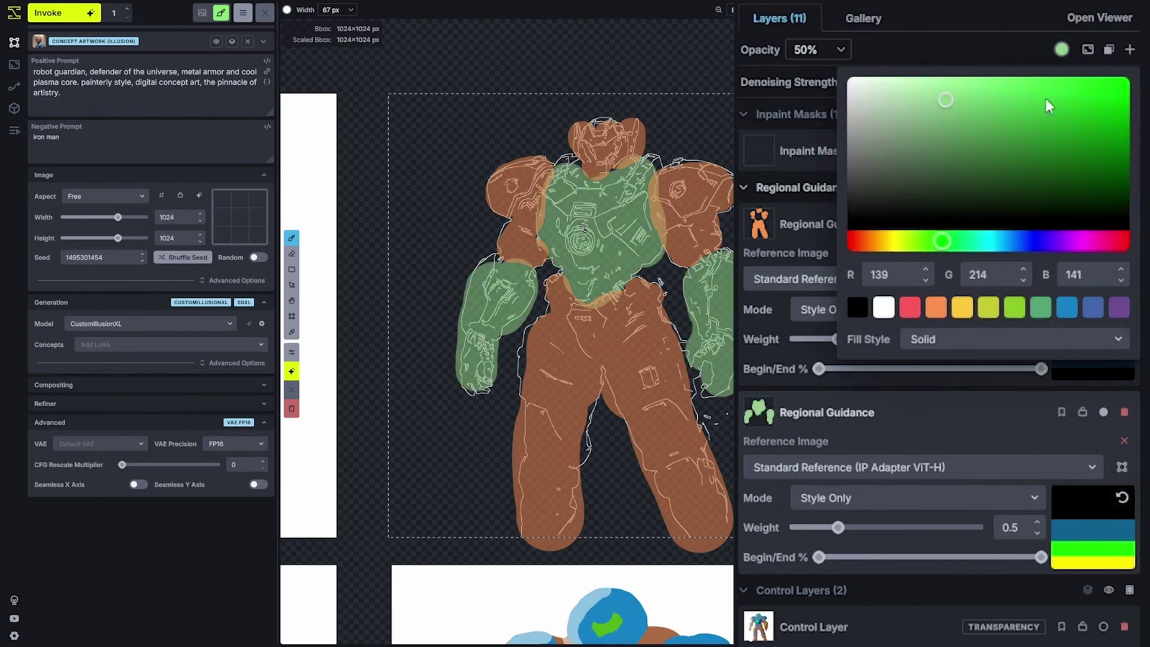
pyautogui.click(1129, 78)
pyautogui.click(979, 49)
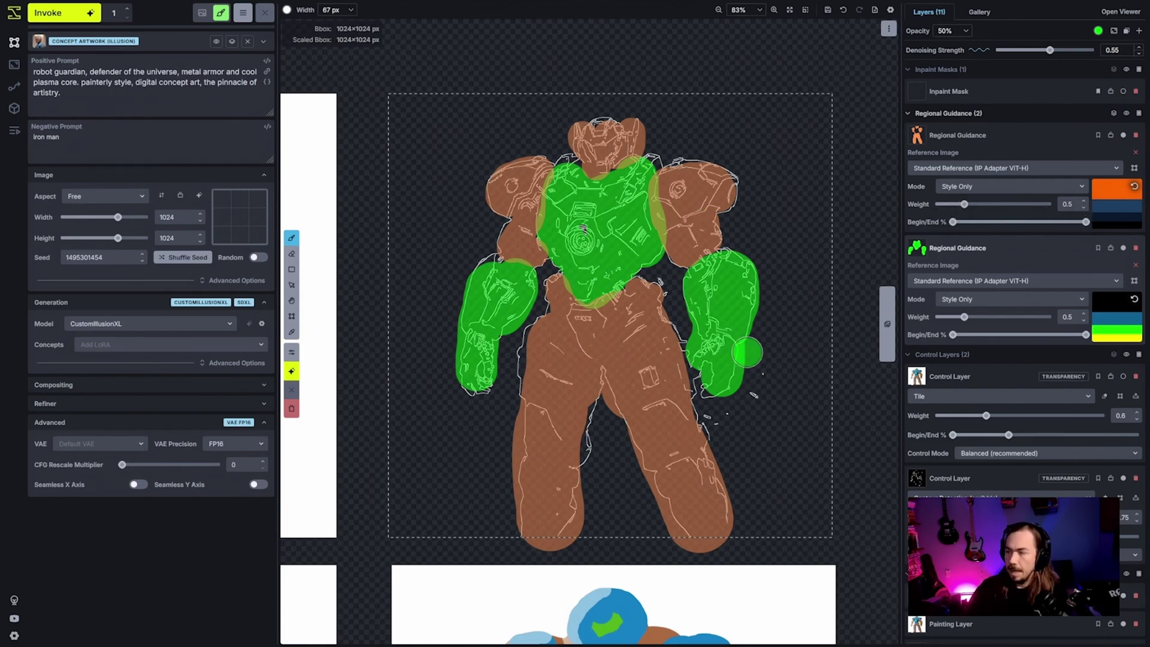
# - Generate the robot with both regional palettes and accept the result as a raster layer
pyautogui.click(58, 14)
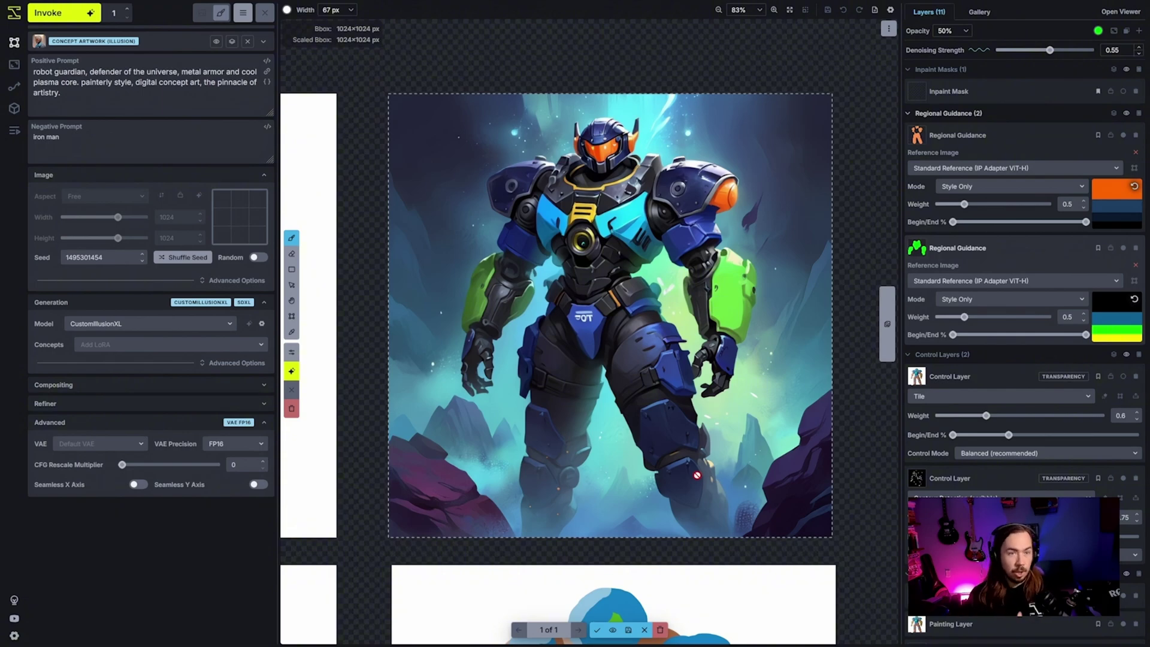
pyautogui.scroll(-3, 684, 506)
pyautogui.press('space')
pyautogui.moveTo(684, 506); pyautogui.dragTo(603, 486)
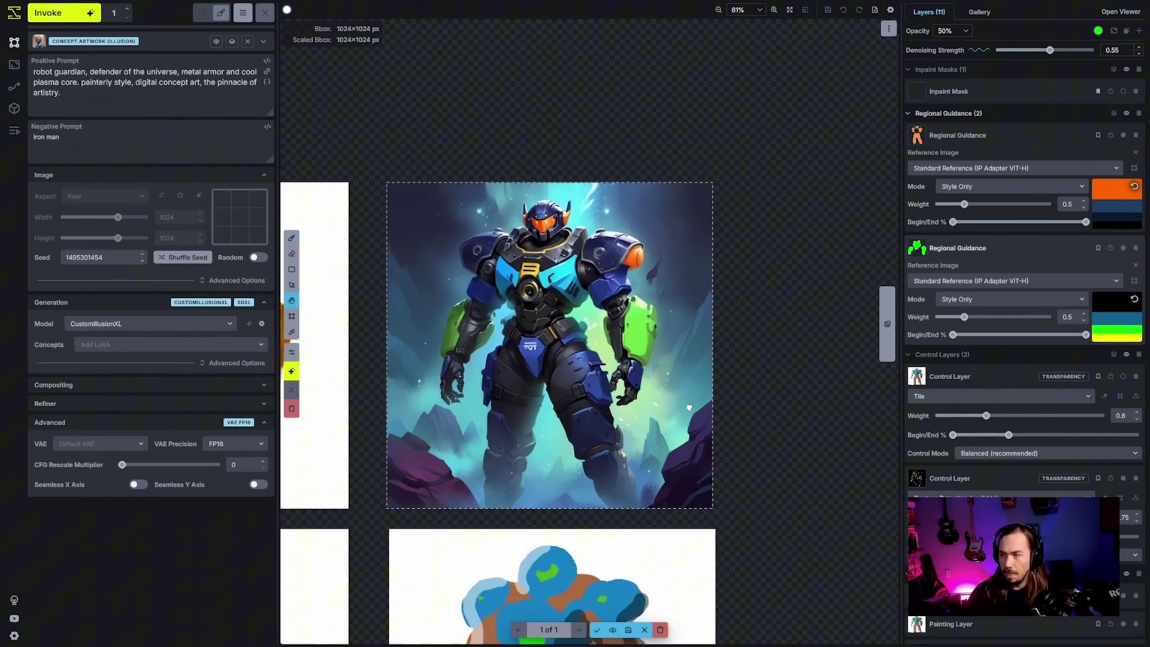
pyautogui.click(598, 632)
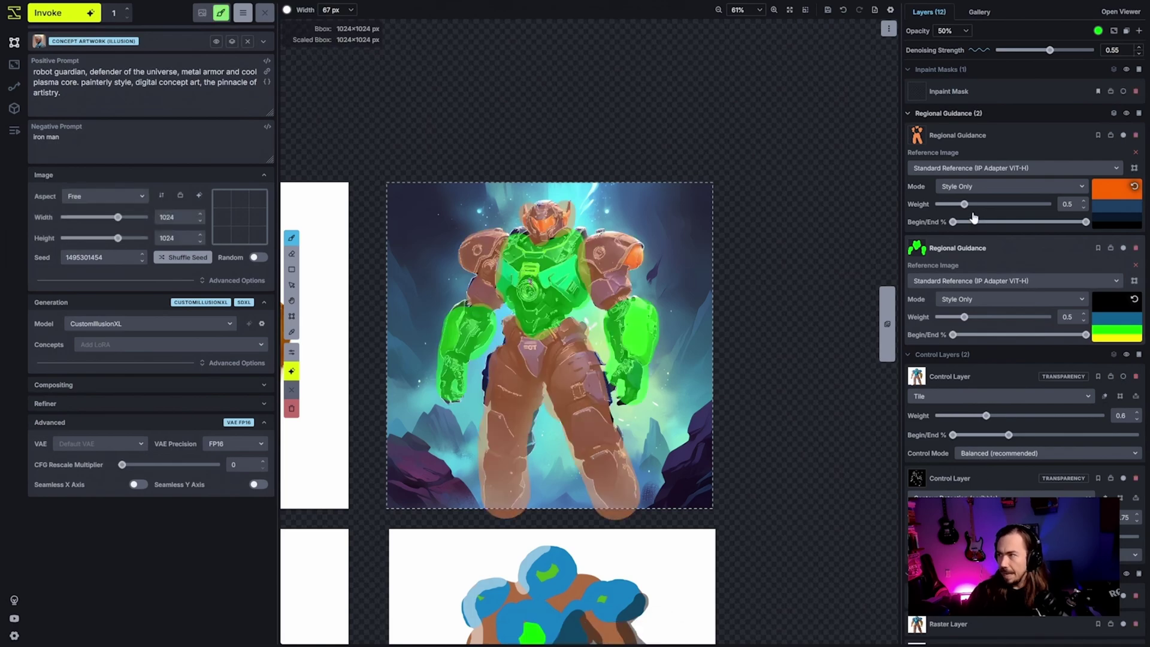
# - Move the accepted robot image beside the line art, to the right of the masked figure
pyautogui.scroll(-4, 974, 290)
pyautogui.scroll(4, 972, 269)
pyautogui.click(949, 113)
pyautogui.press('v')
pyautogui.moveTo(481, 388); pyautogui.dragTo(830, 388)
# - Place the bounding box on the empty canvas above the line art and fill it with a solid red rectangle
pyautogui.click(932, 115)
pyautogui.scroll(-3, 644, 197)
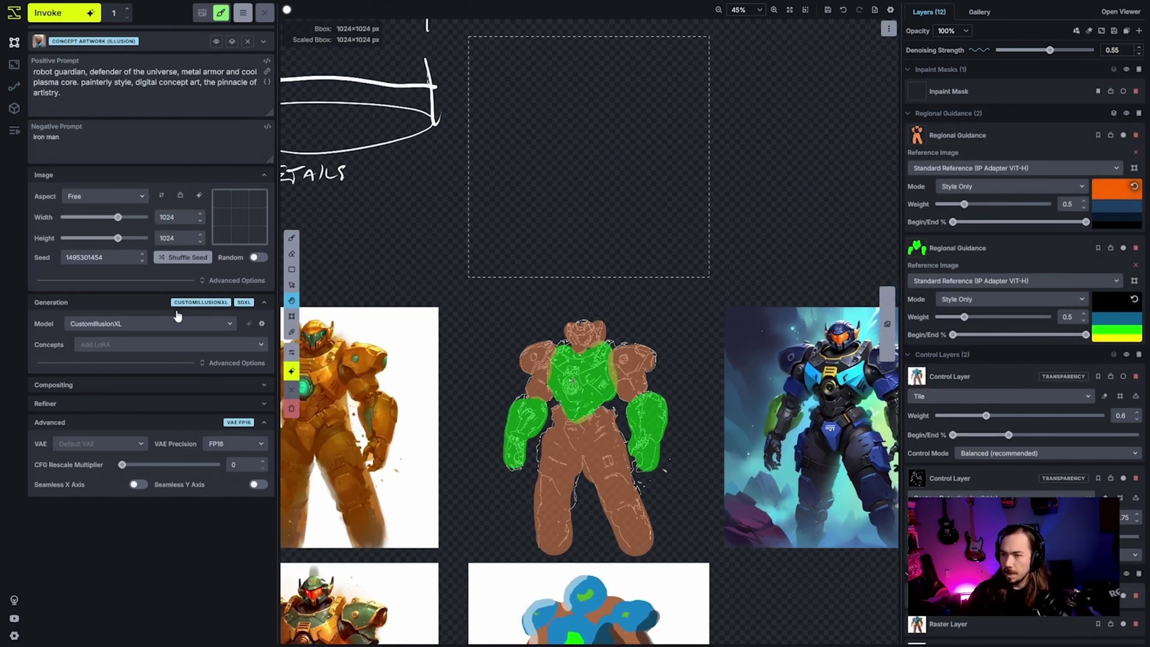
pyautogui.press('c')
pyautogui.click(299, 269)
pyautogui.click(287, 11)
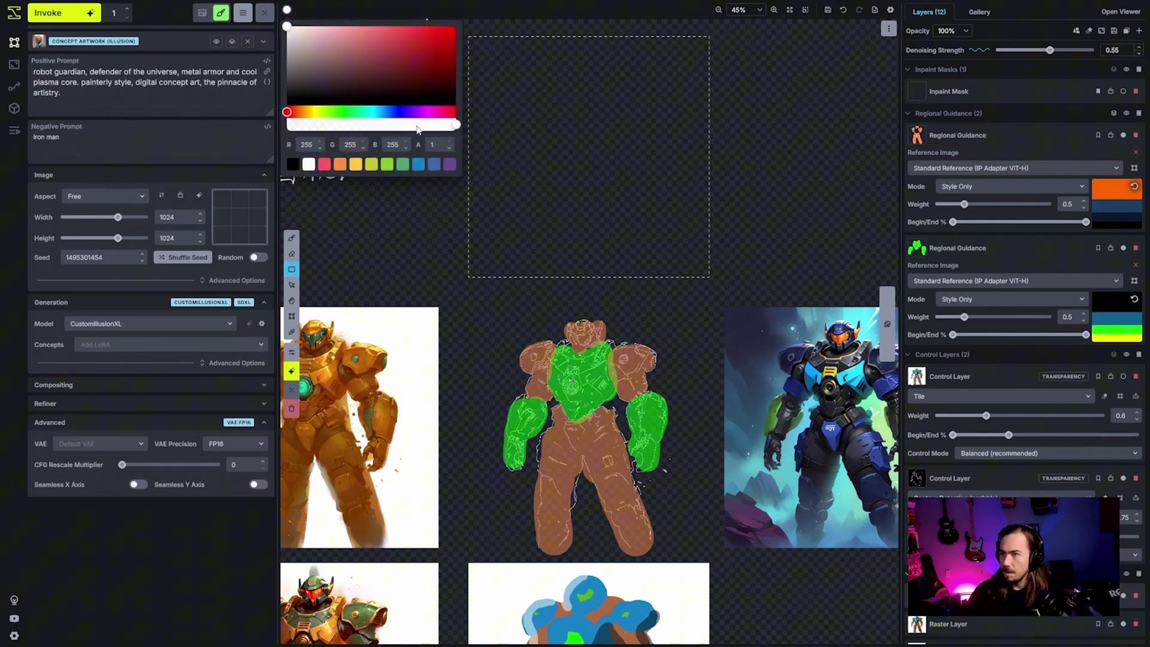
pyautogui.moveTo(467, 34); pyautogui.dragTo(719, 267)
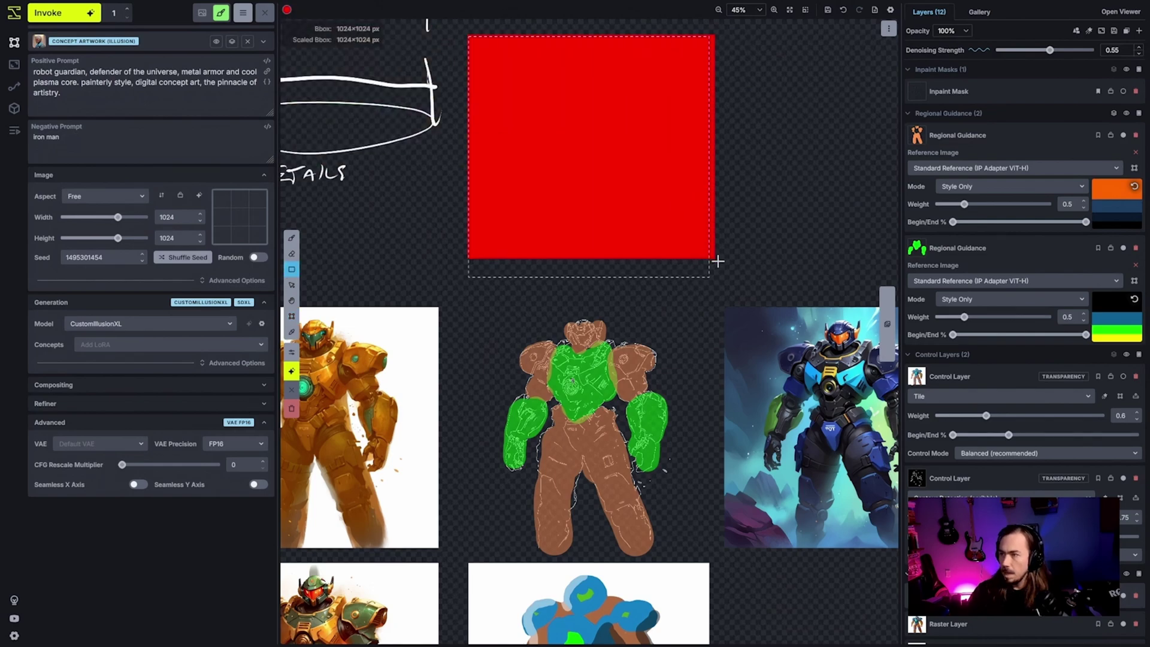
# - Create a regional reference image from the red bounding box area and move the bounding box back over the robot line art
pyautogui.rightClick(640, 222)
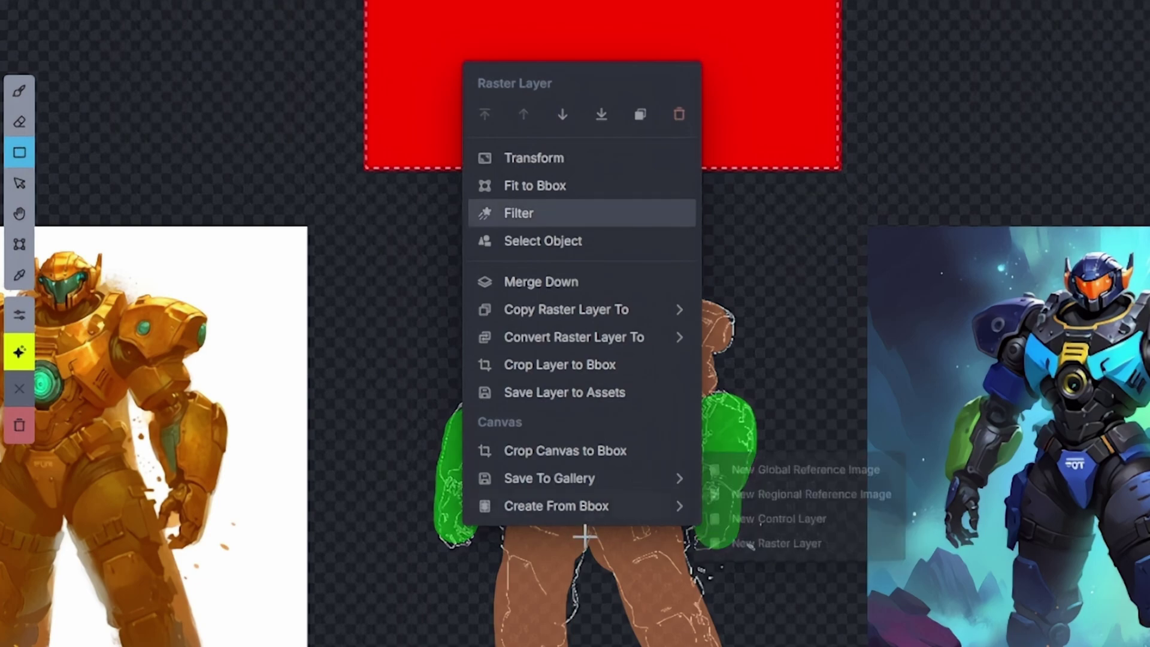
pyautogui.moveTo(596, 513)
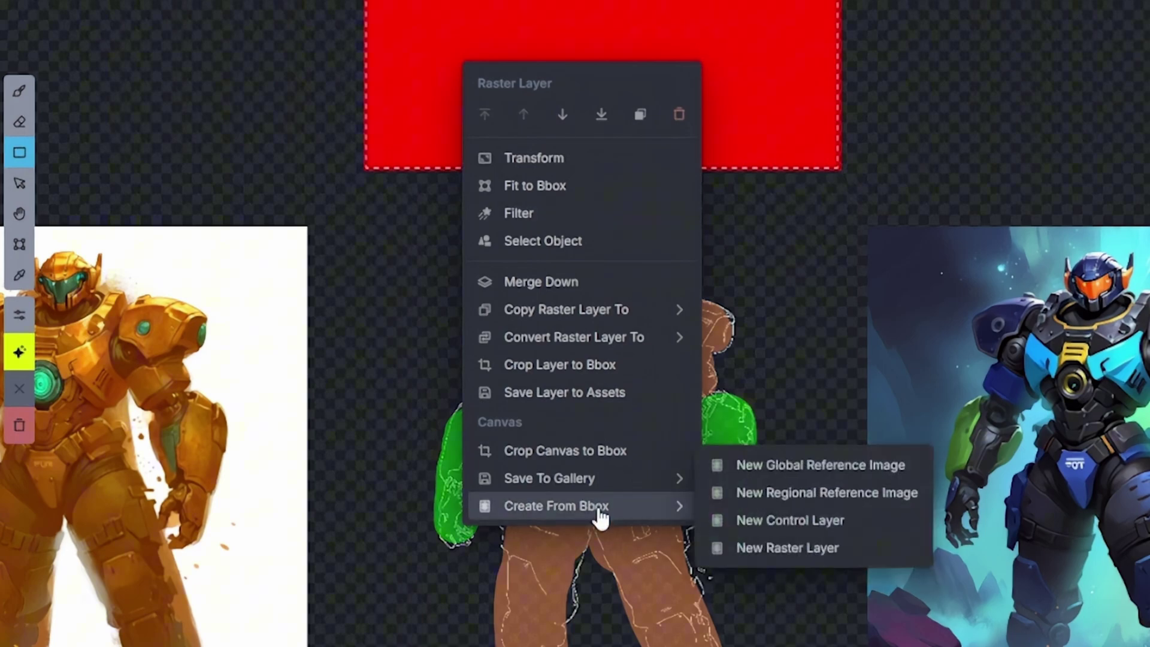
pyautogui.click(827, 493)
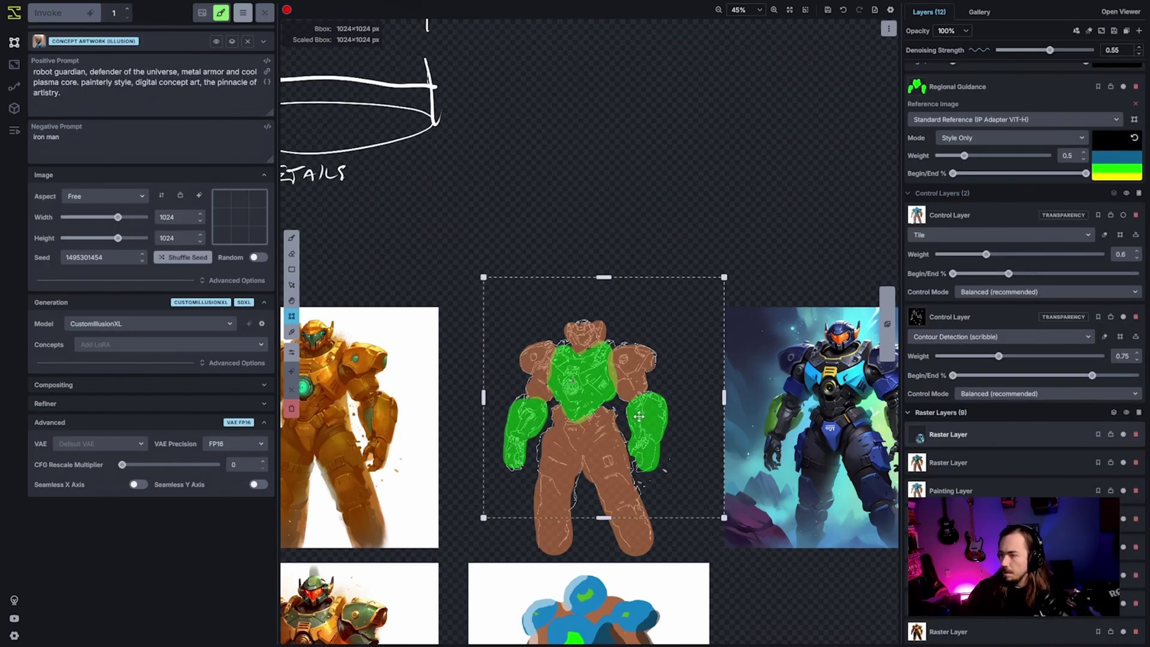
pyautogui.moveTo(639, 416); pyautogui.dragTo(632, 449)
pyautogui.scroll(5, 626, 449)
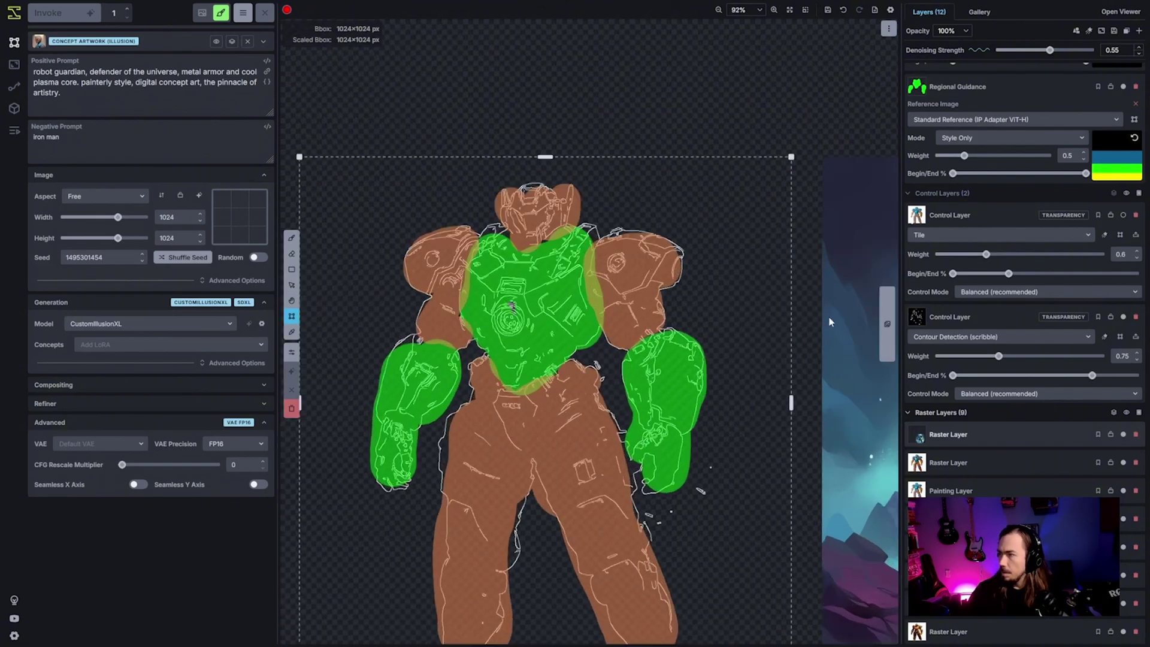
pyautogui.scroll(5, 1017, 235)
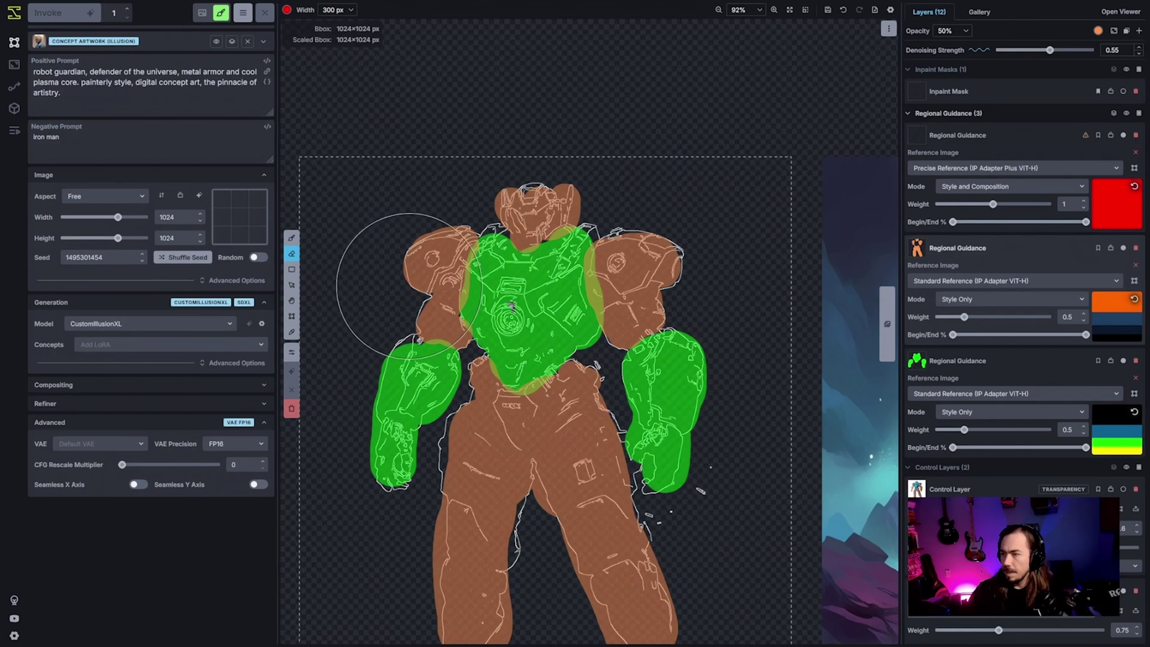
# - Erase the head, shoulders and upper arms from the orange palette's mask and repaint them with a red mask on the red reference's guidance layer
pyautogui.moveTo(412, 286); pyautogui.dragTo(663, 264)
pyautogui.click(1031, 152)
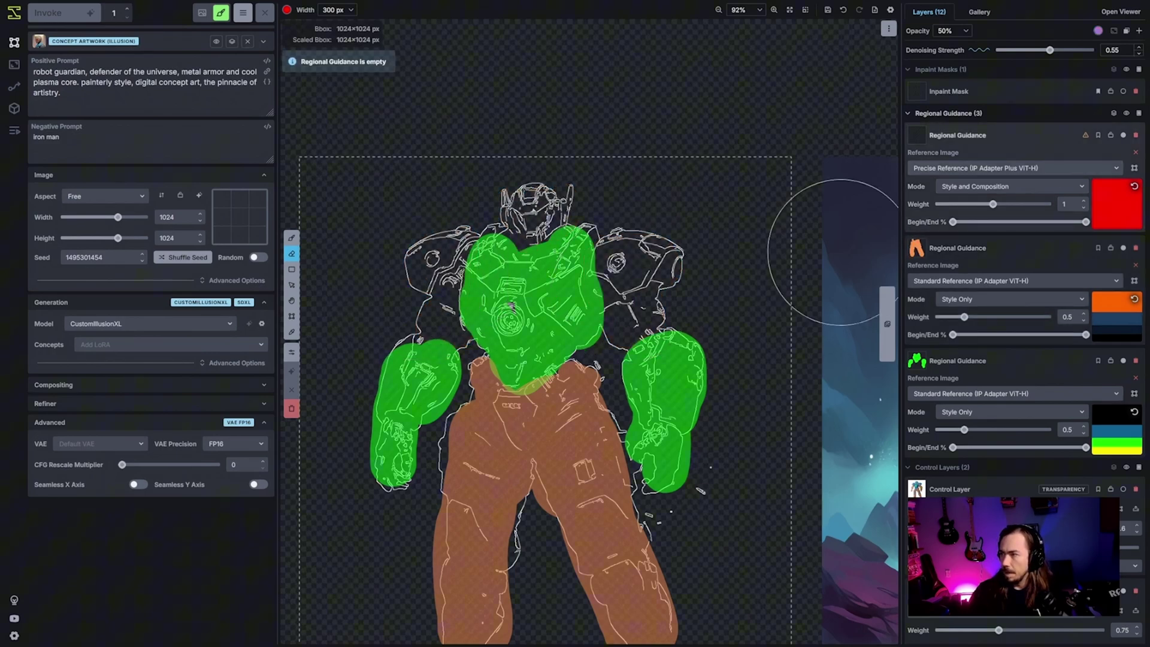
pyautogui.press('b')
pyautogui.moveTo(469, 313)
pyautogui.mouseDown()
pyautogui.moveTo(452, 330)
pyautogui.moveTo(437, 325)
pyautogui.moveTo(455, 245)
pyautogui.mouseUp()
pyautogui.moveTo(443, 287)
pyautogui.mouseDown()
pyautogui.moveTo(539, 209)
pyautogui.moveTo(575, 240)
pyautogui.moveTo(623, 323)
pyautogui.moveTo(617, 257)
pyautogui.moveTo(670, 257)
pyautogui.moveTo(659, 324)
pyautogui.mouseUp()
pyautogui.click(1098, 31)
pyautogui.click(1008, 186)
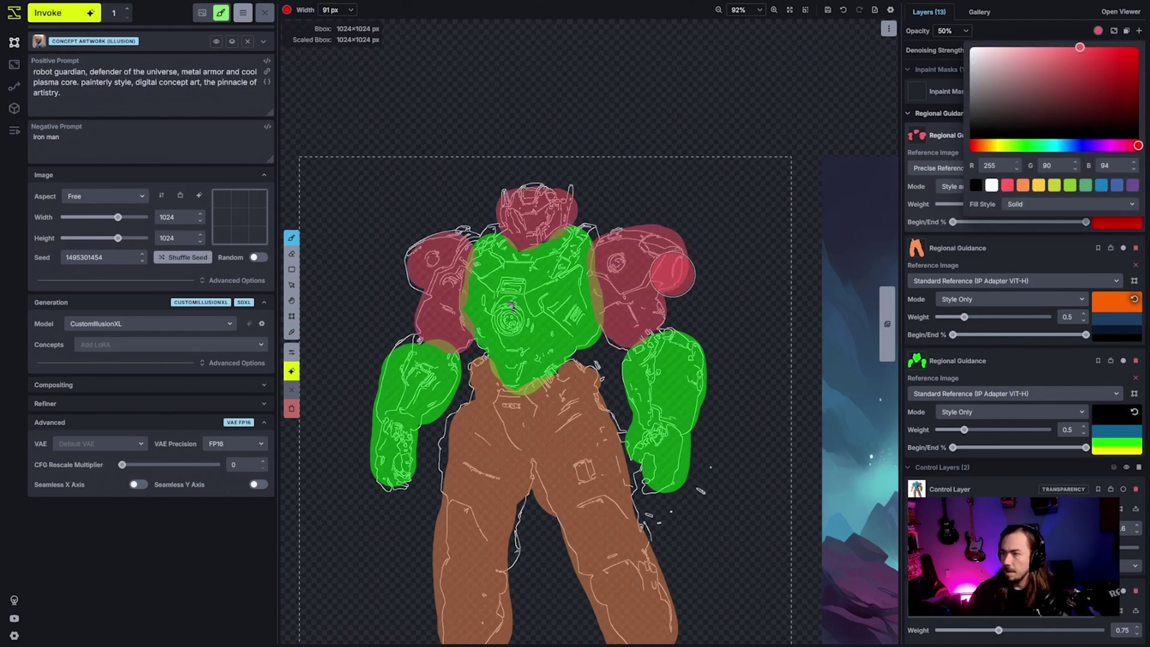
# - Set the red reference image to Standard Reference (IP Adapter ViT-H), Style Only mode and weight 0.5, and generate an image
pyautogui.scroll(-2, 590, 173)
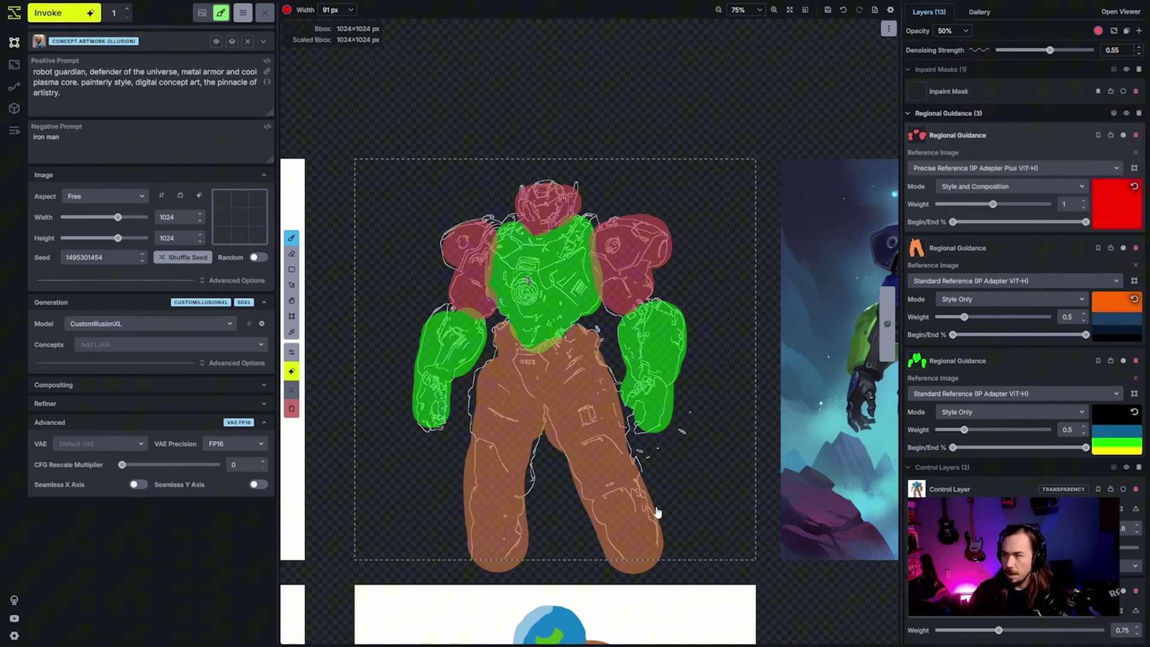
pyautogui.scroll(-2, 695, 491)
pyautogui.moveTo(783, 431); pyautogui.dragTo(666, 393)
pyautogui.scroll(1, 689, 428)
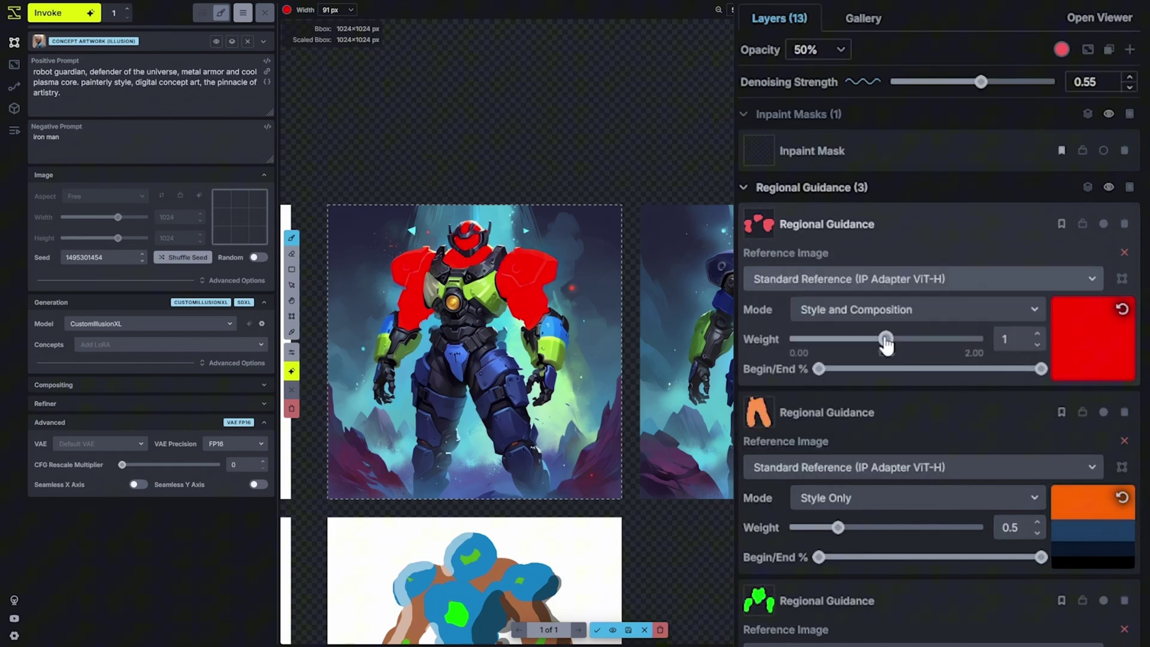
pyautogui.click(880, 309)
pyautogui.click(865, 367)
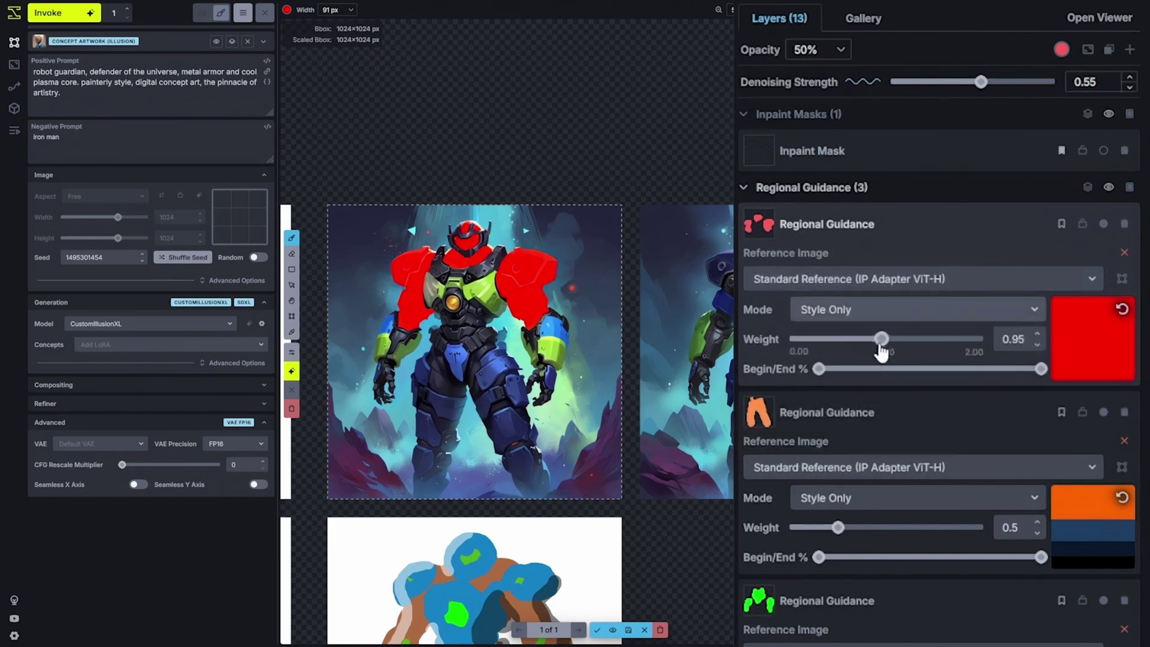
pyautogui.moveTo(887, 339); pyautogui.dragTo(838, 351)
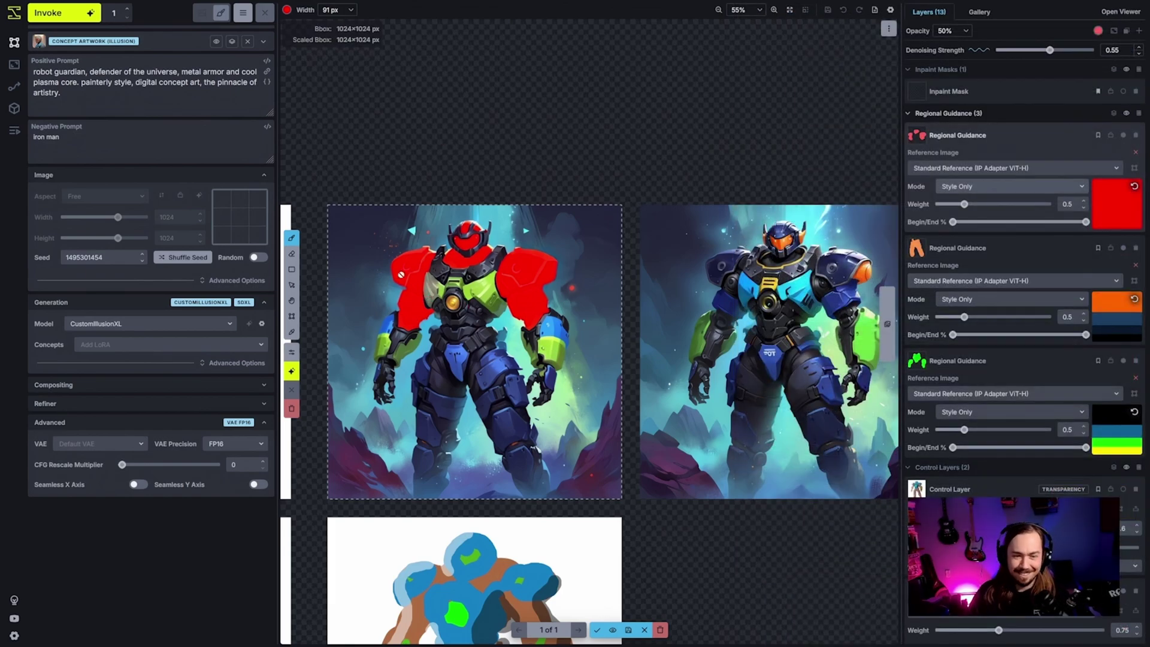
pyautogui.click(60, 13)
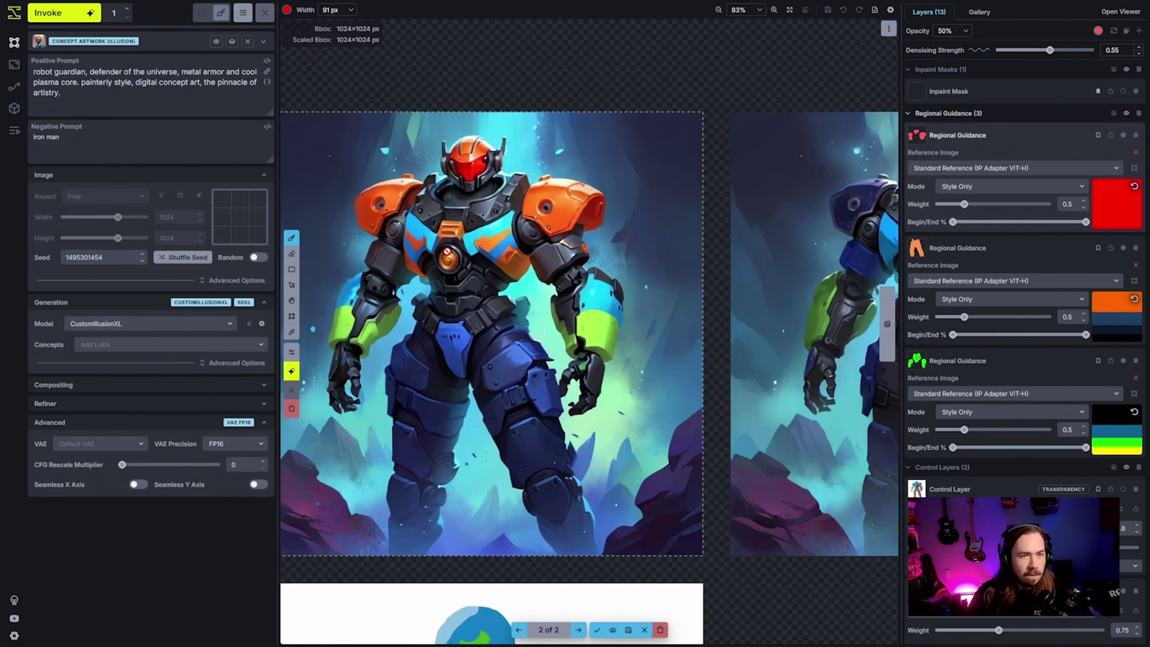
# - Raise the red reference image's weight to 0.8, generate another version and compare it with the earlier robot
pyautogui.moveTo(964, 203); pyautogui.dragTo(982, 204)
pyautogui.click(65, 13)
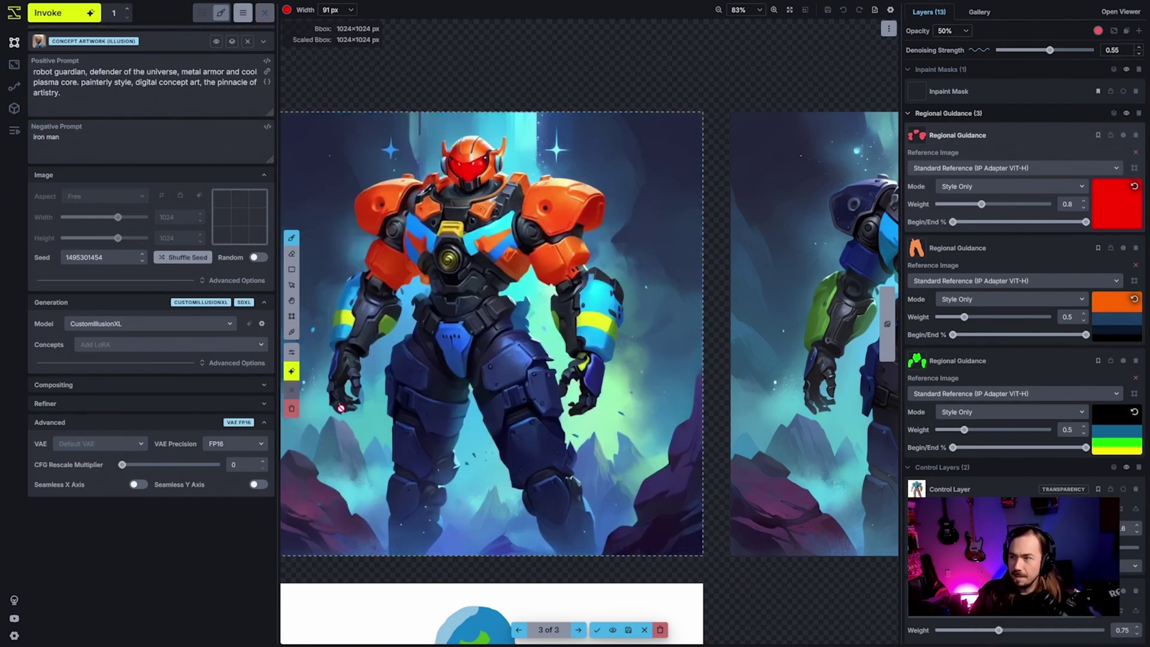
pyautogui.scroll(-3, 592, 387)
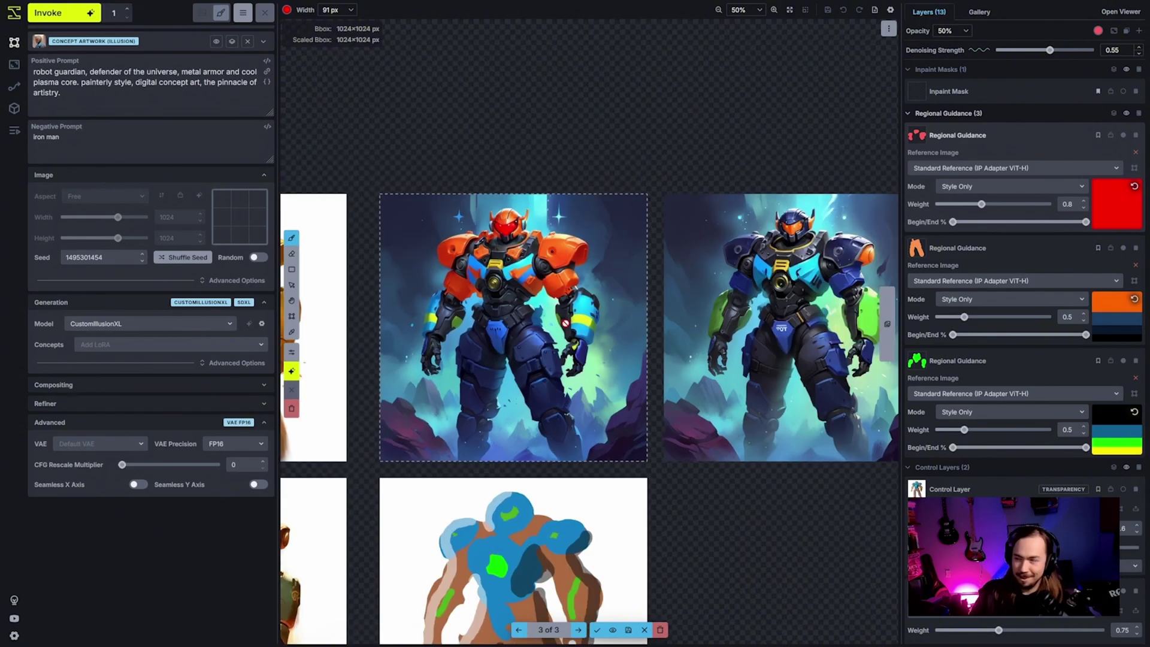
pyautogui.scroll(2, 566, 329)
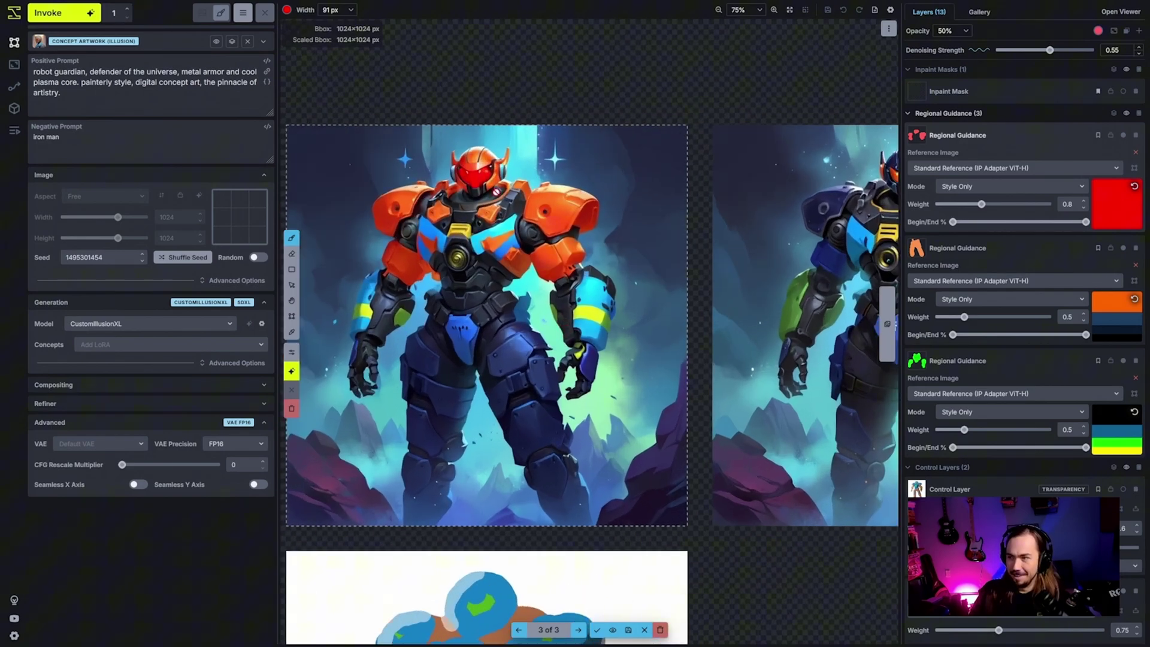
pyautogui.scroll(-3, 510, 354)
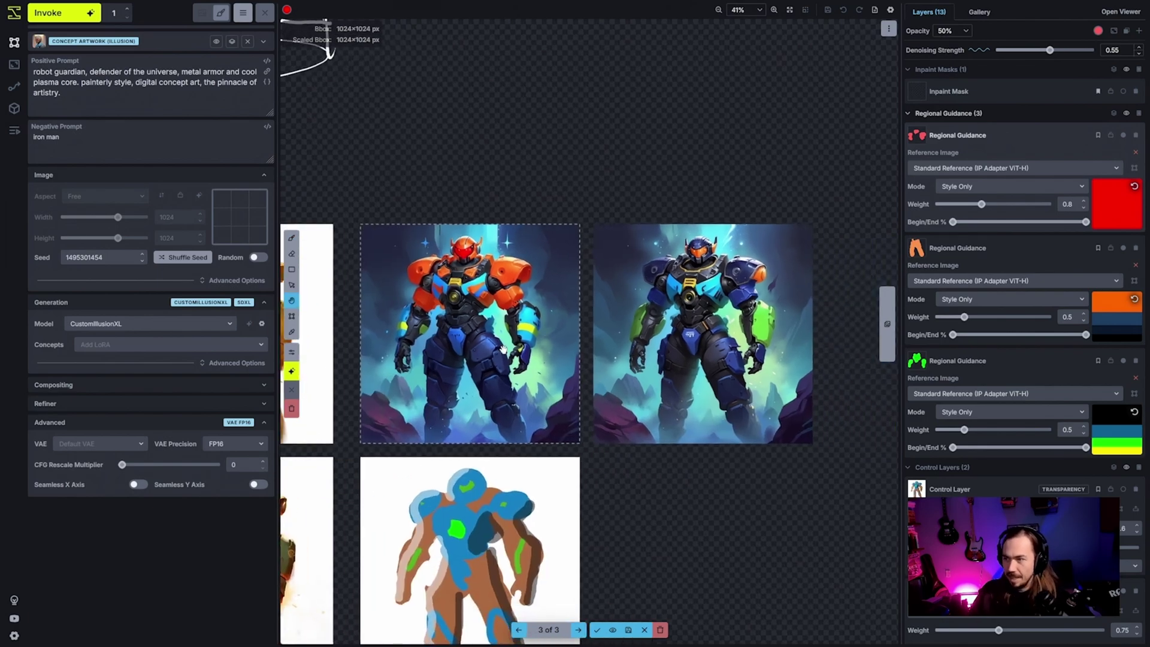
pyautogui.press('b')
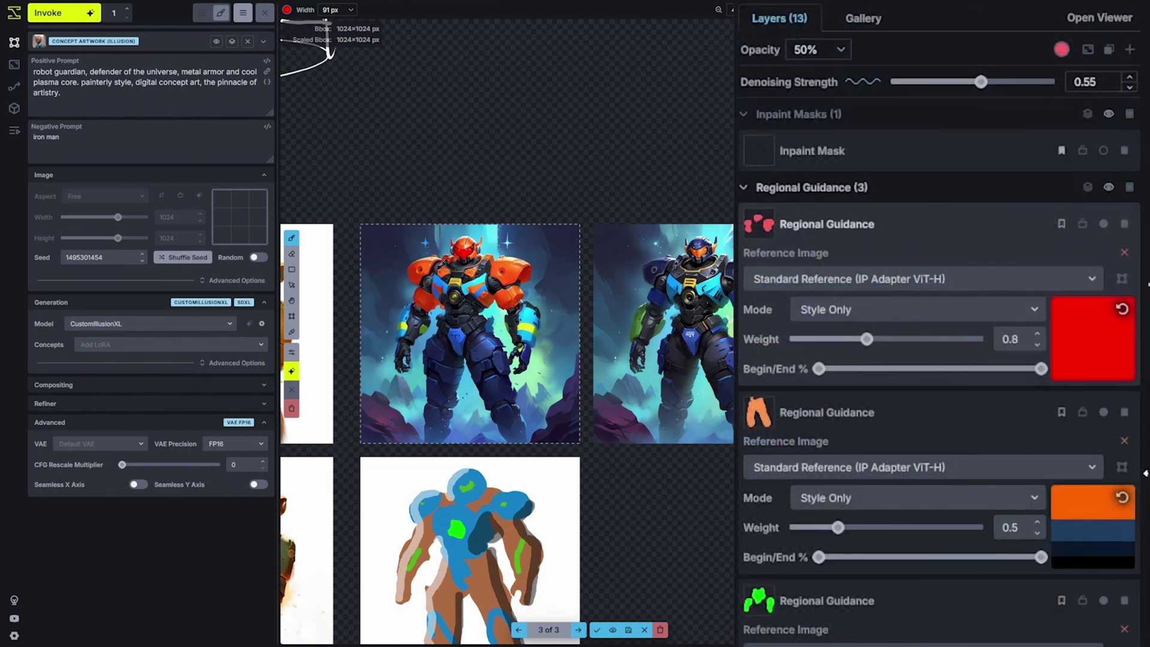
# - Lower the red reference image's weight to 0.35 and generate another version of the robot
pyautogui.moveTo(851, 343); pyautogui.dragTo(820, 339)
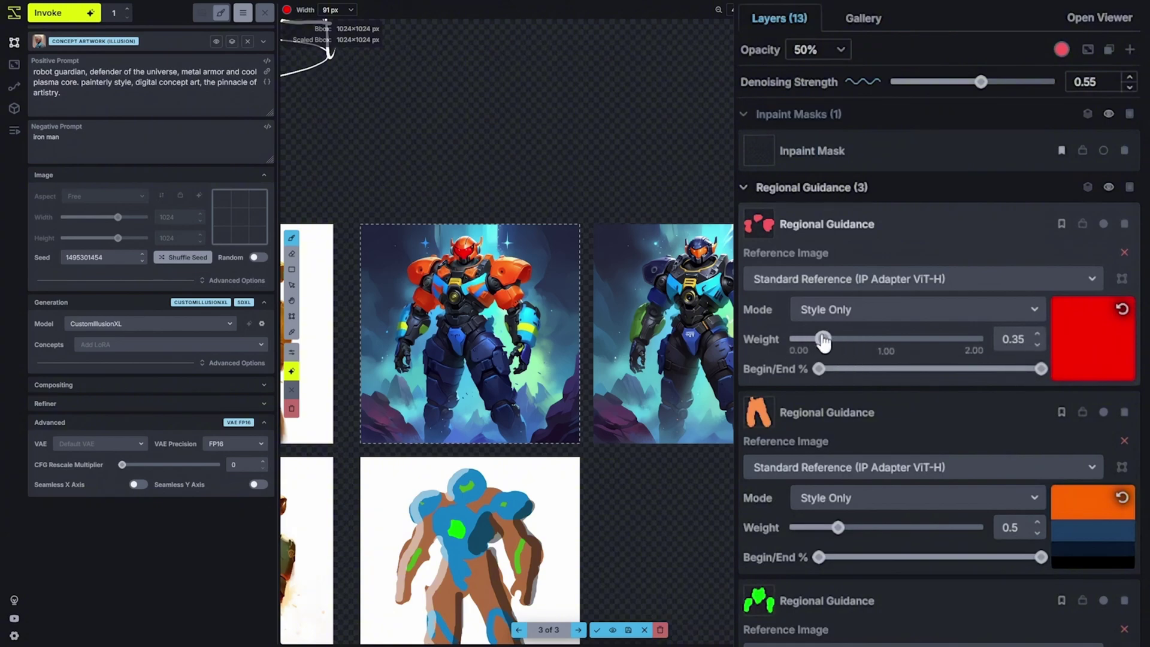
pyautogui.click(57, 12)
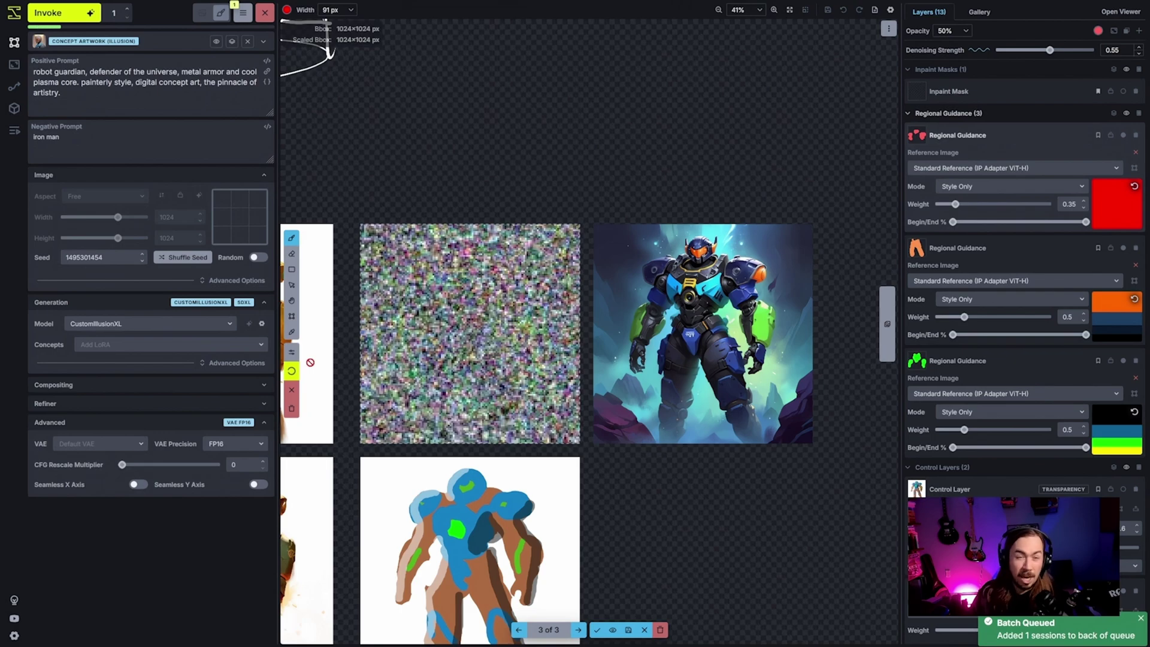
pyautogui.scroll(3, 438, 323)
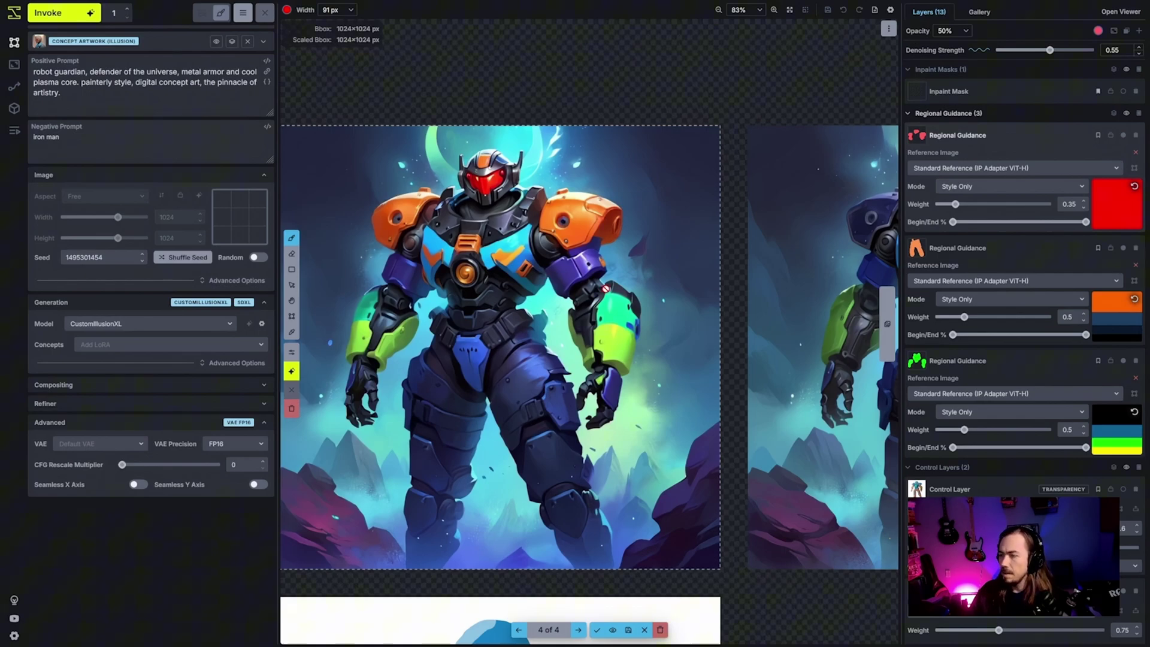
# - Step back and forth through the staged generations to compare how the red reference weights affect the robot's armor colours
pyautogui.press('Left')
pyautogui.press('Left')
pyautogui.press('Left')
pyautogui.press('Left')
pyautogui.press('Left')
pyautogui.press('Left')
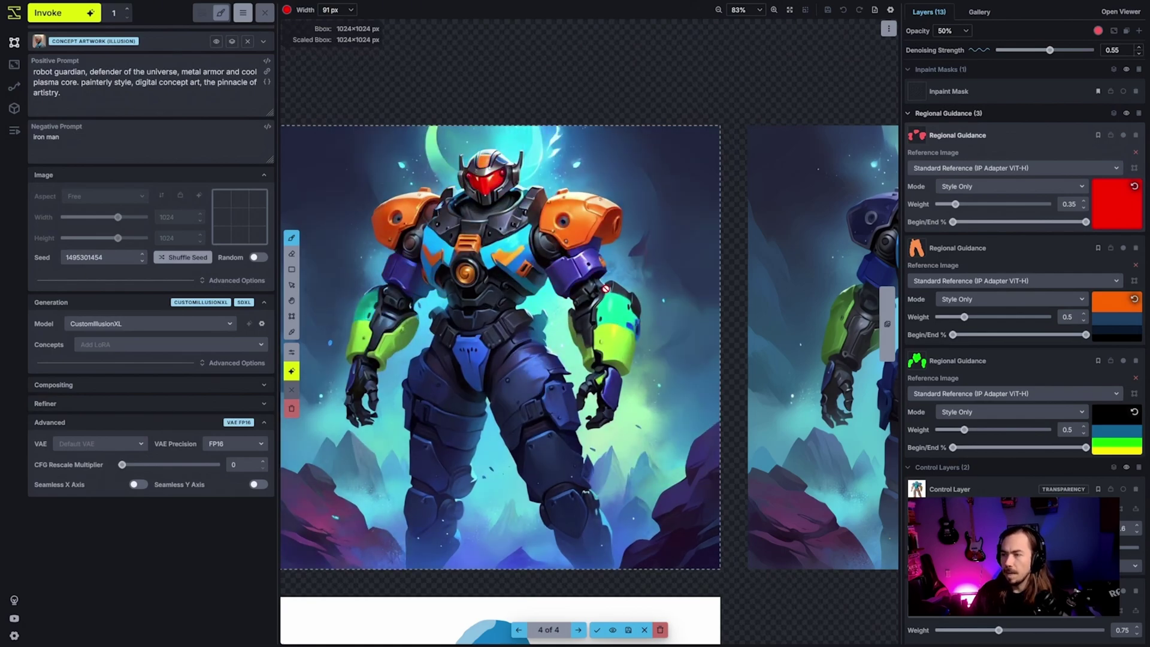
pyautogui.press('Left')
pyautogui.press('Right')
pyautogui.press('Left')
pyautogui.press('Right')
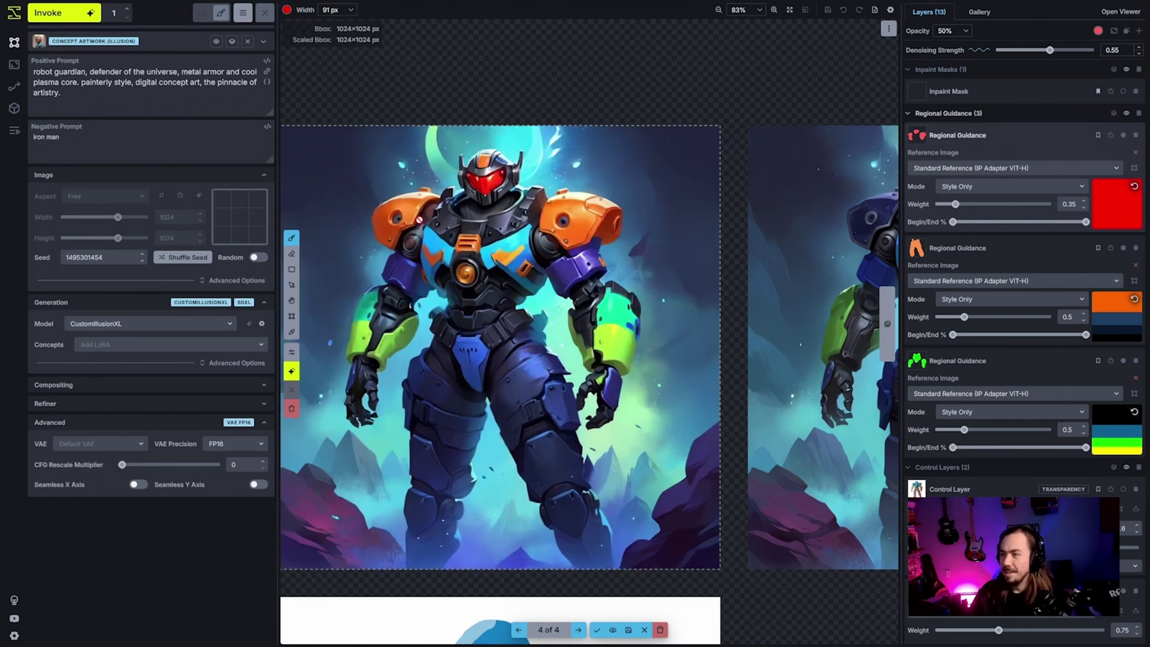
pyautogui.press('Right')
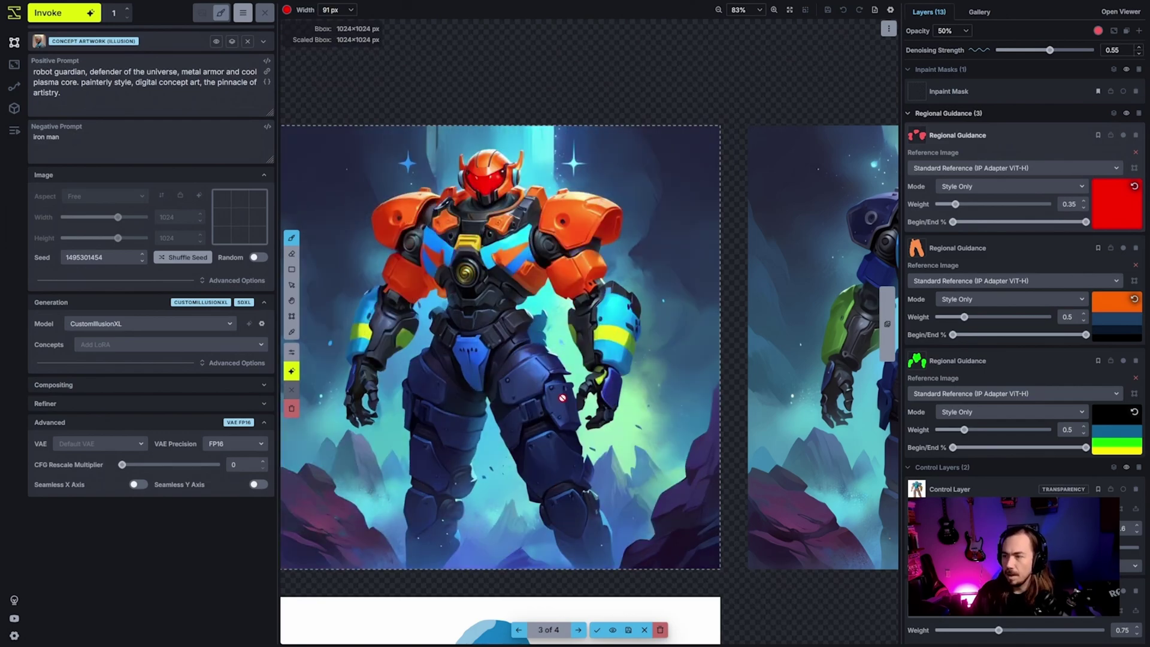
pyautogui.scroll(-5, 562, 398)
pyautogui.moveTo(739, 471); pyautogui.dragTo(641, 414)
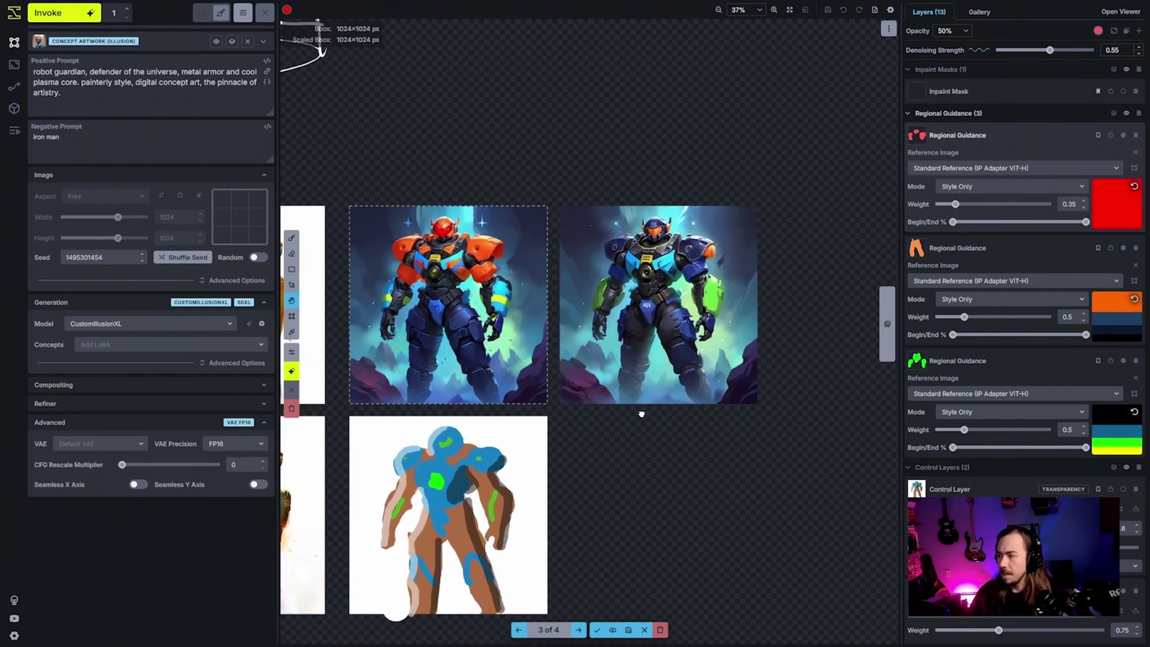